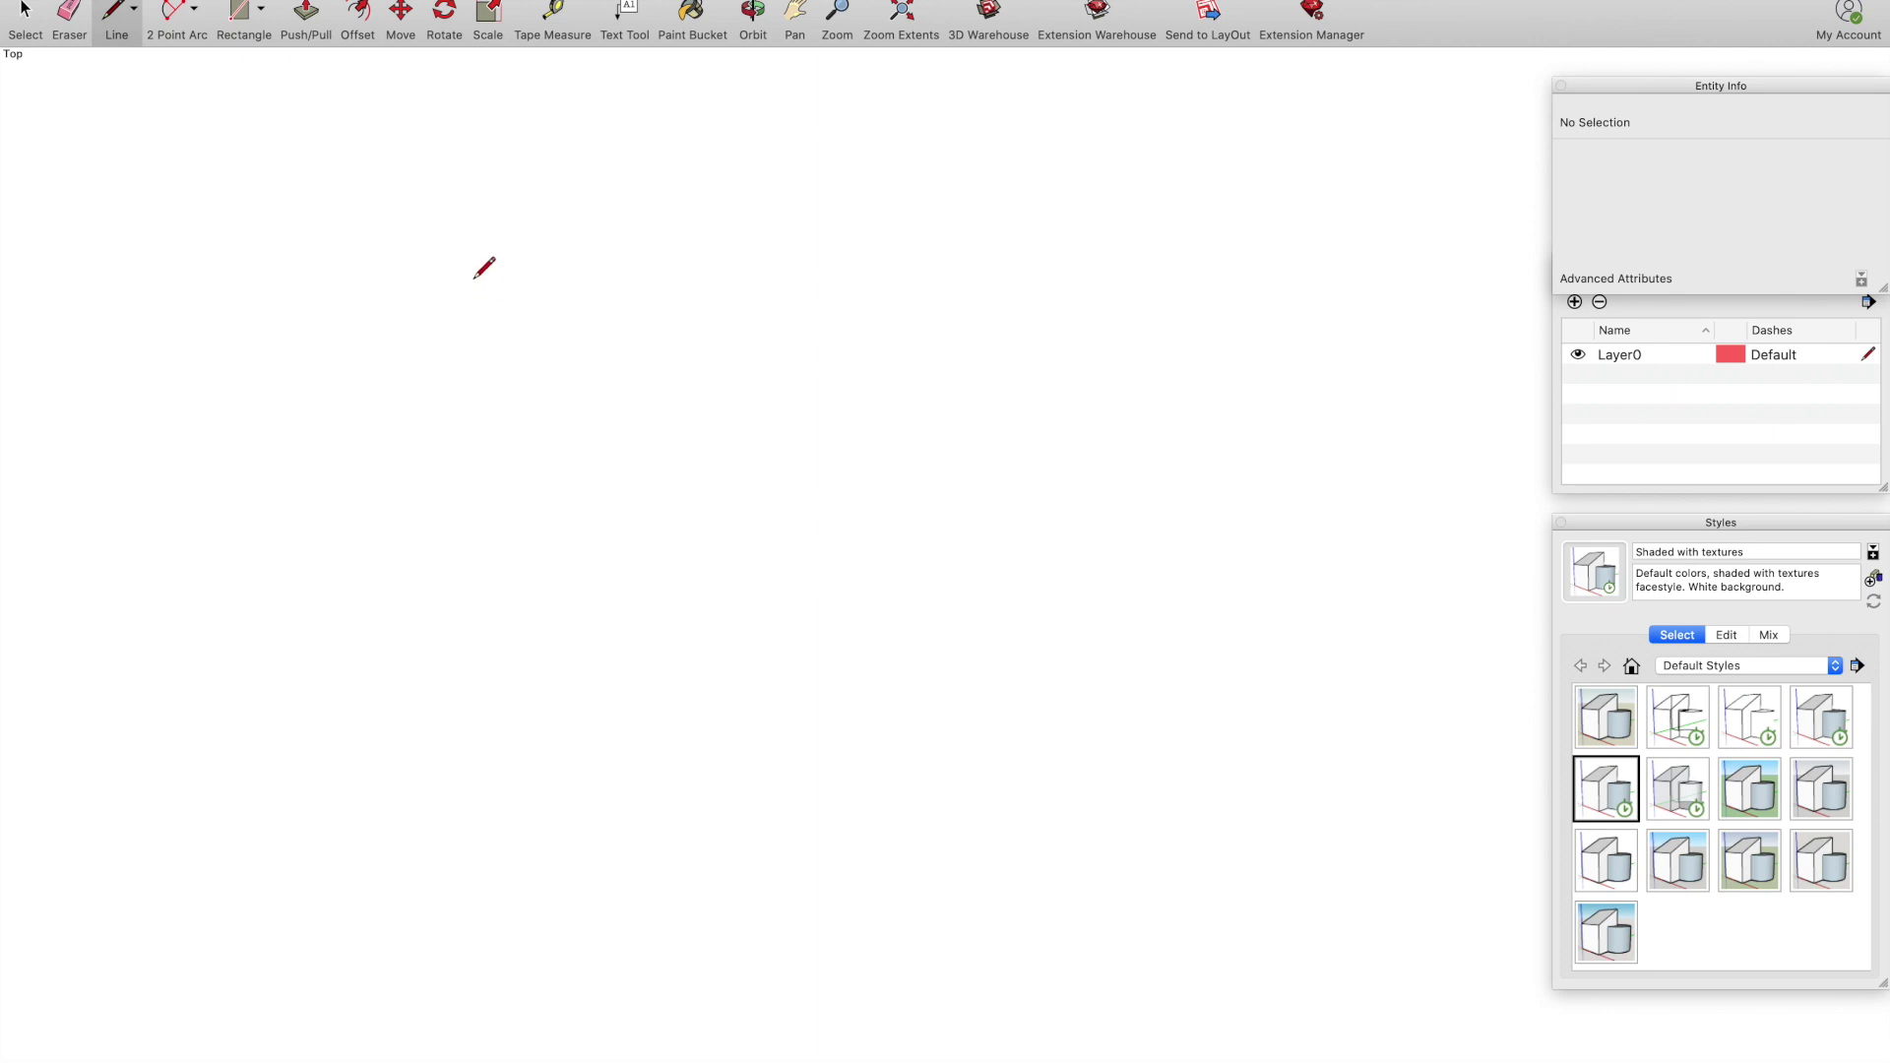
Draw a line about 26500 mm long along the green axis and rotate a copy of it 90° about its upper end
{"action": "left_click", "coordinate": [474, 280]}
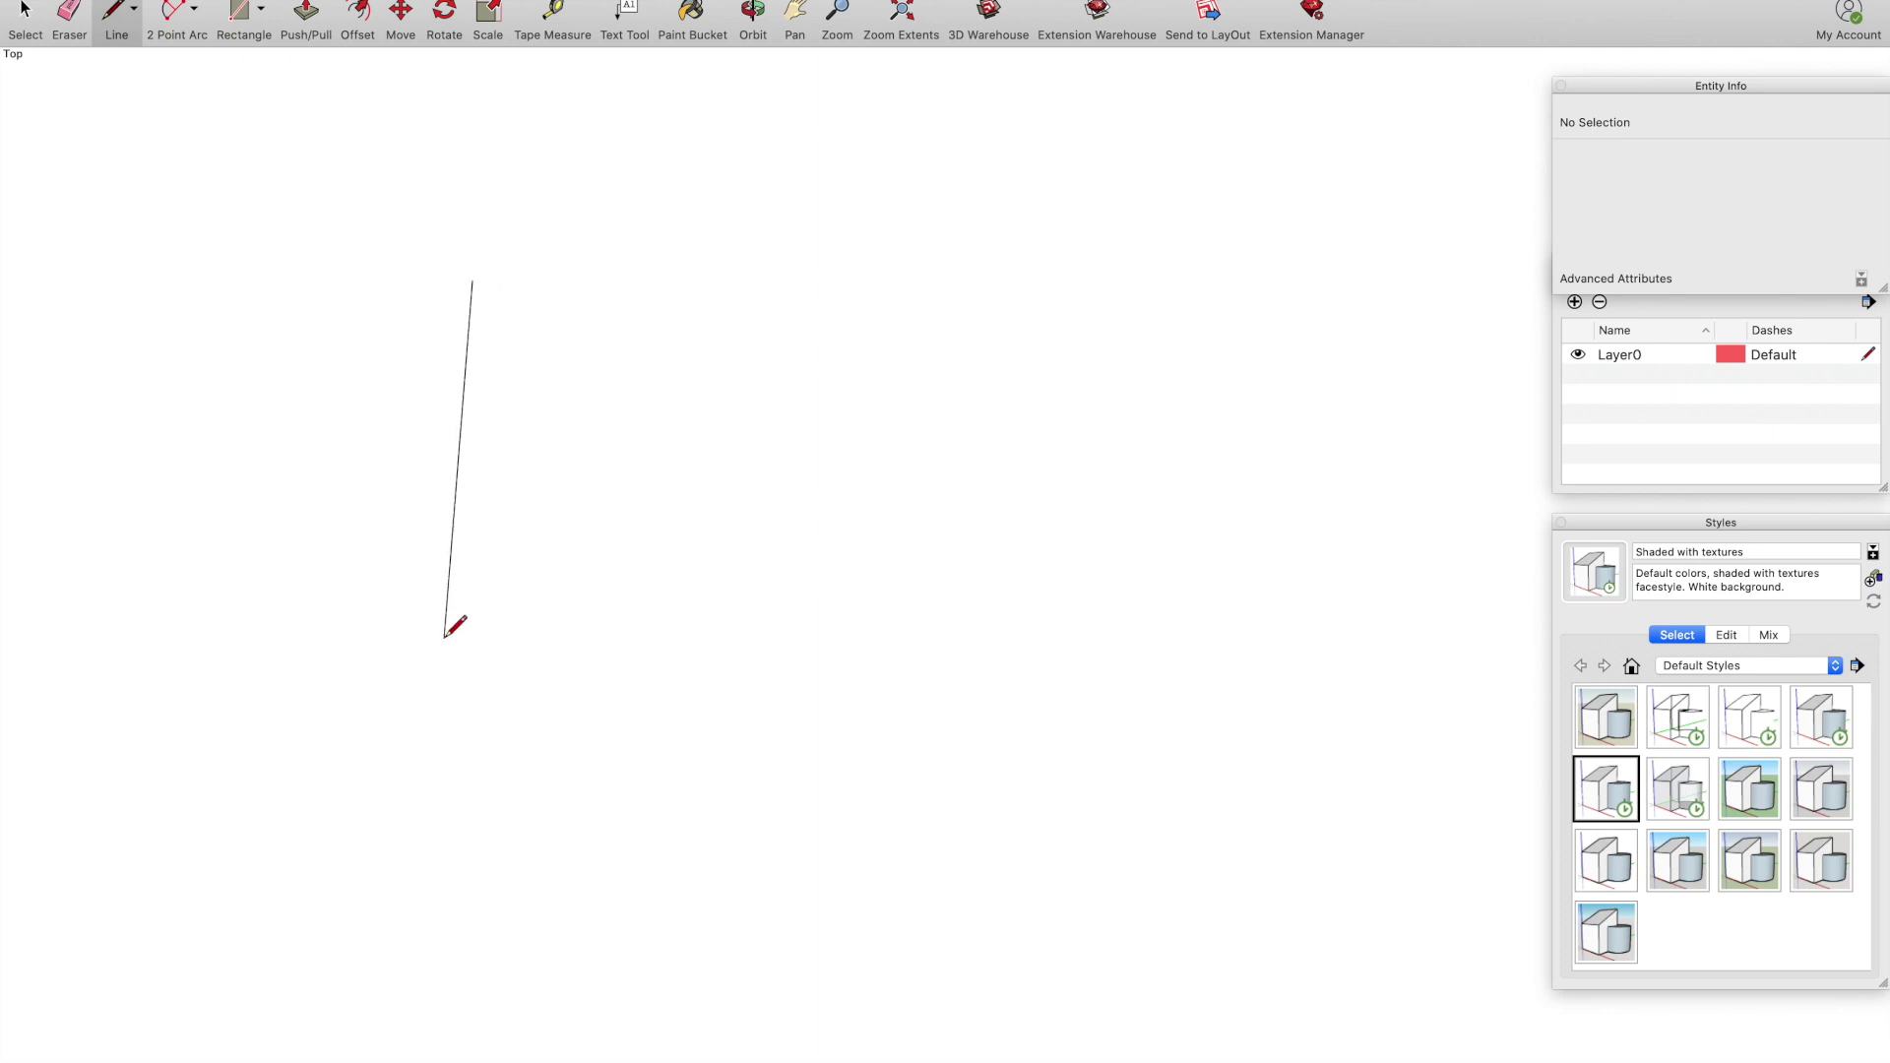
{"action": "left_click", "coordinate": [482, 866]}
{"action": "key", "text": "space"}
{"action": "left_click", "coordinate": [473, 523]}
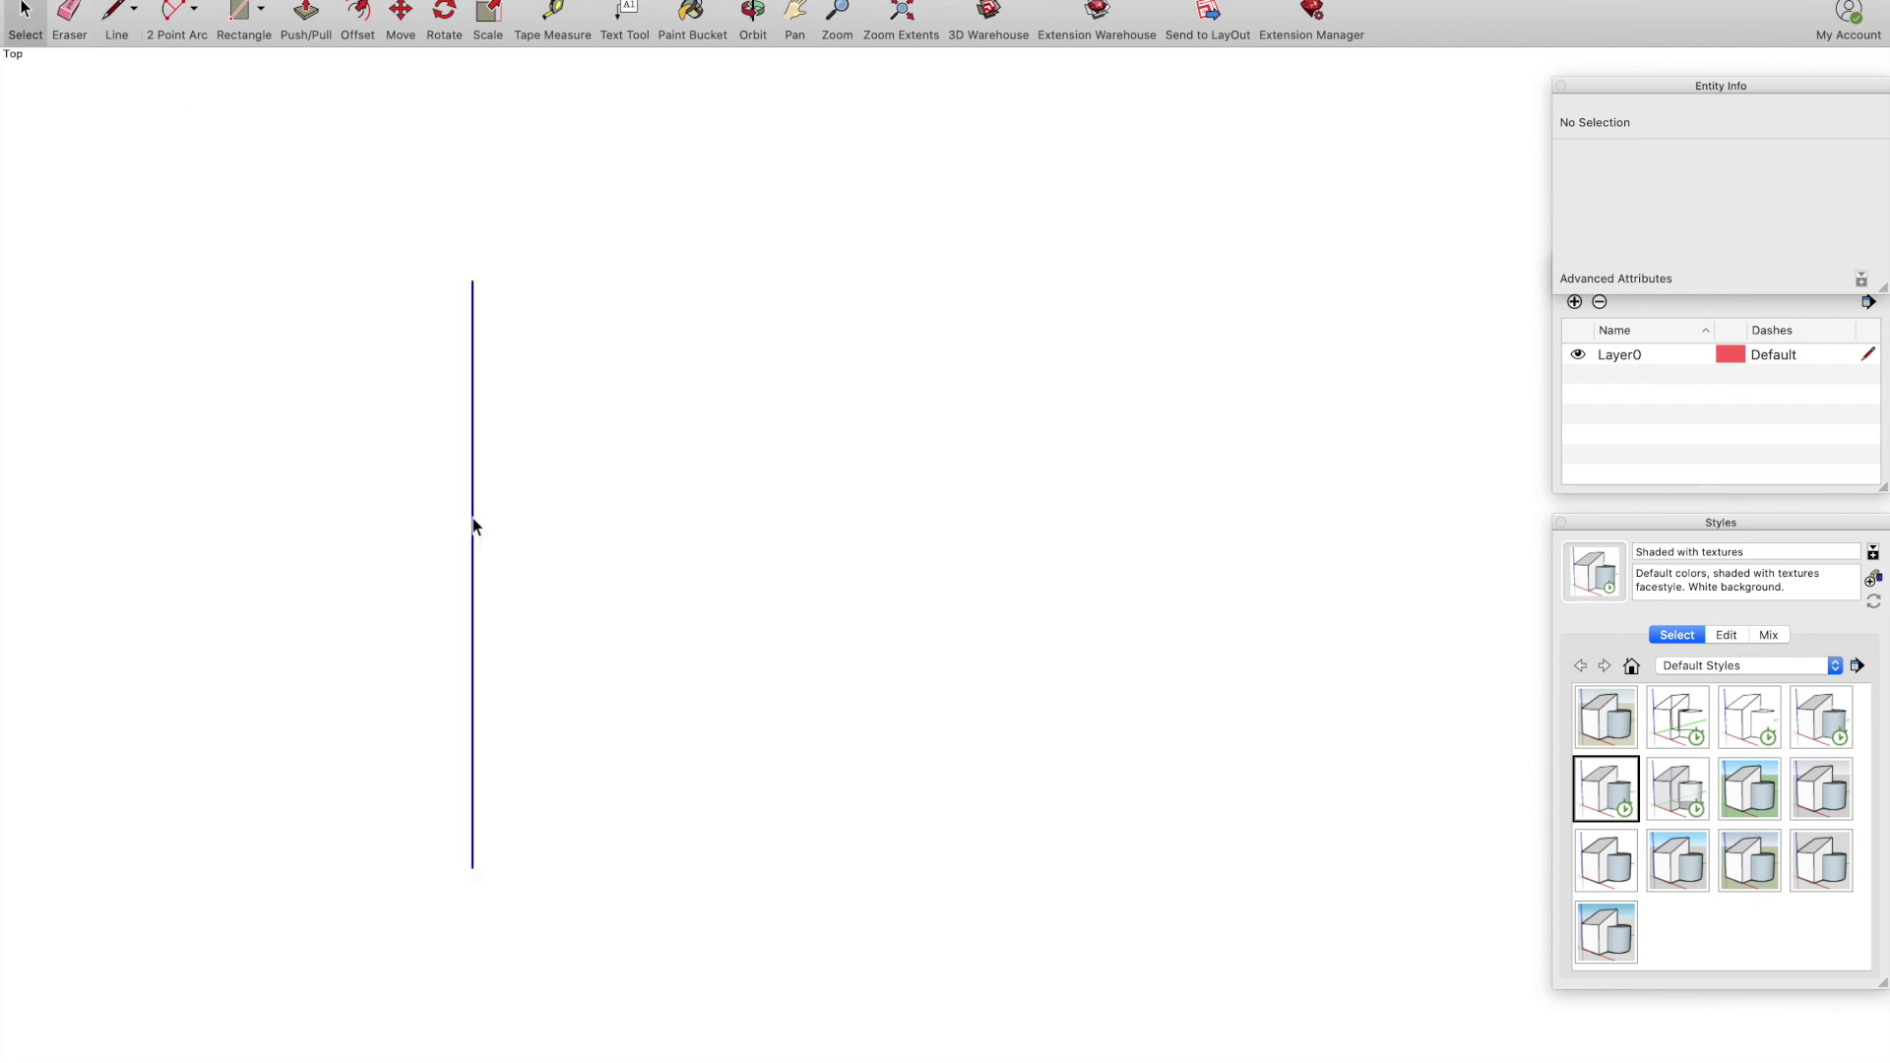
{"action": "key", "text": "q"}
{"action": "left_click", "coordinate": [473, 281]}
{"action": "left_click", "coordinate": [475, 847]}
{"action": "key", "text": "alt"}
{"action": "left_click", "coordinate": [985, 284]}
Copy the vertical edge across to the far end of the horizontal edge as the square's opposite side
{"action": "key", "text": "space"}
{"action": "left_click", "coordinate": [474, 443]}
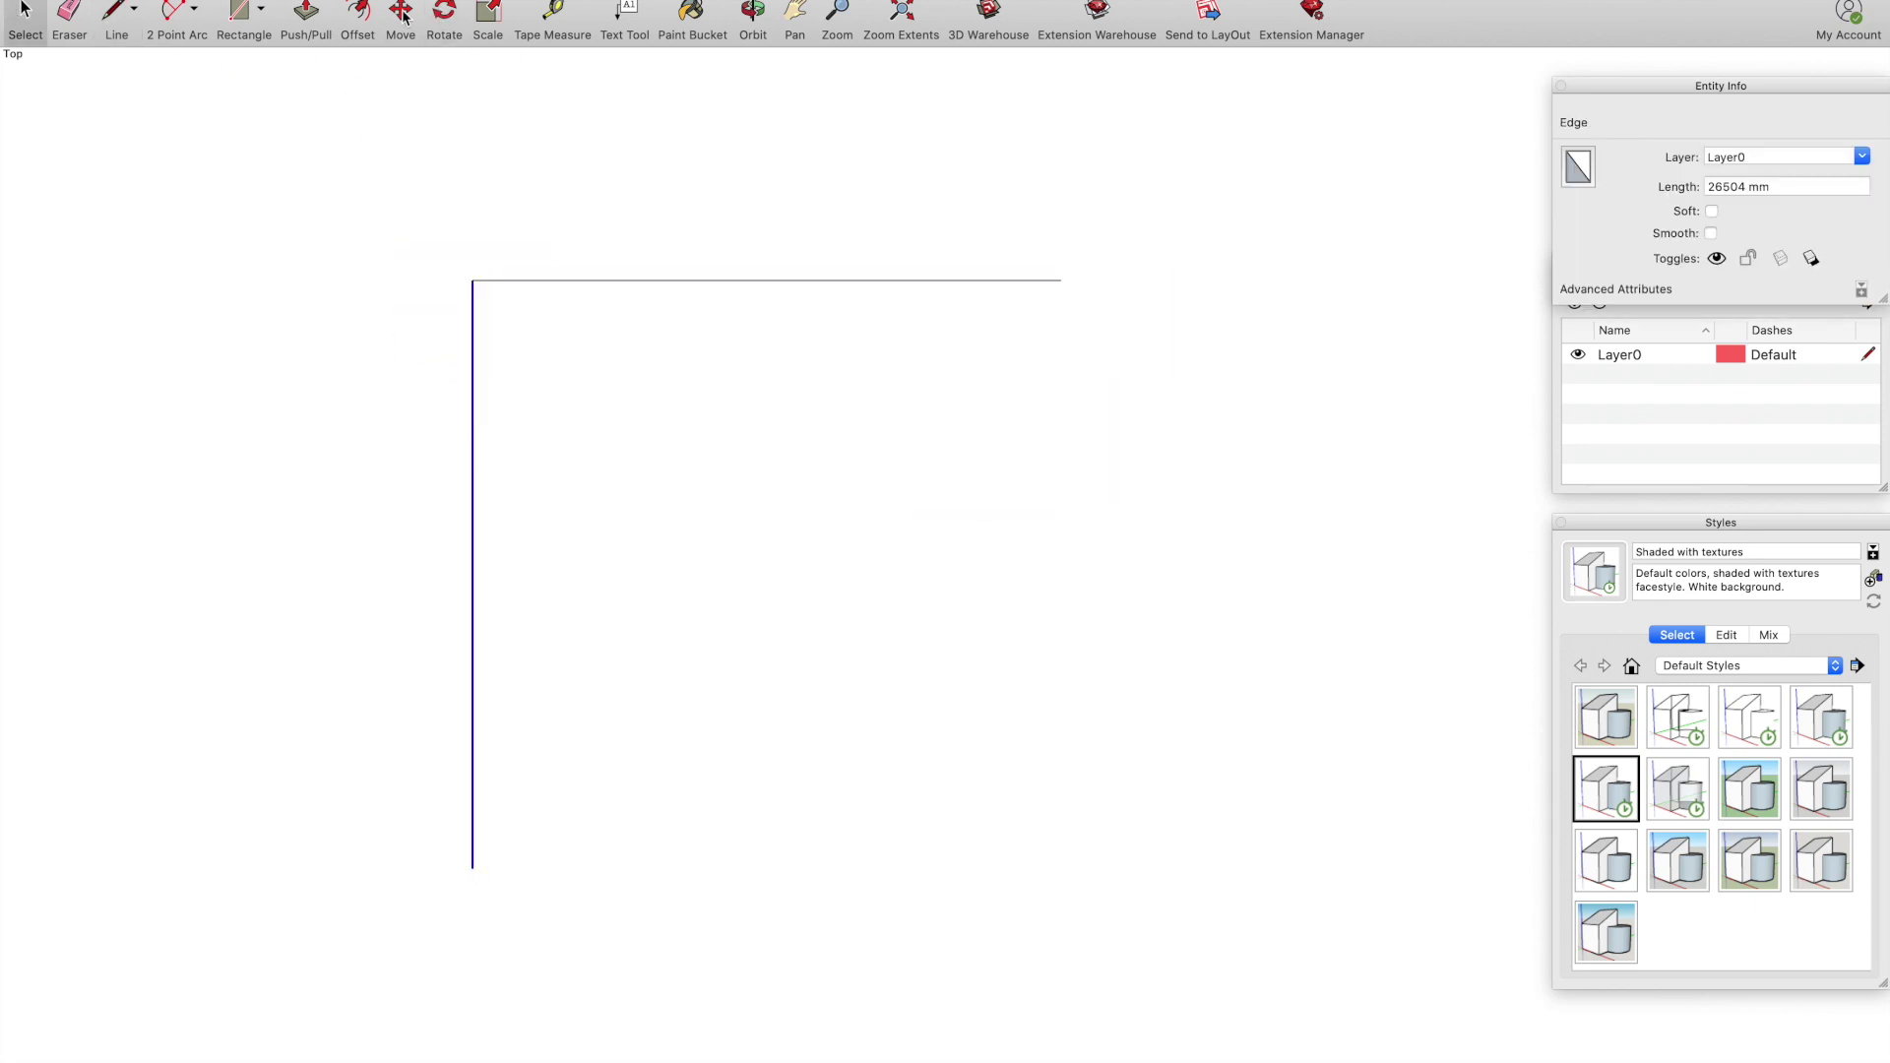
{"action": "key", "text": "m"}
{"action": "left_click", "coordinate": [473, 281]}
{"action": "key", "text": "alt"}
{"action": "left_click", "coordinate": [1059, 281]}
Copy the upper edge down to the lower ends of the two sides to close the square outline
{"action": "key", "text": "space"}
{"action": "left_click", "coordinate": [709, 282]}
{"action": "key", "text": "m"}
{"action": "left_click", "coordinate": [474, 280]}
{"action": "key", "text": "alt"}
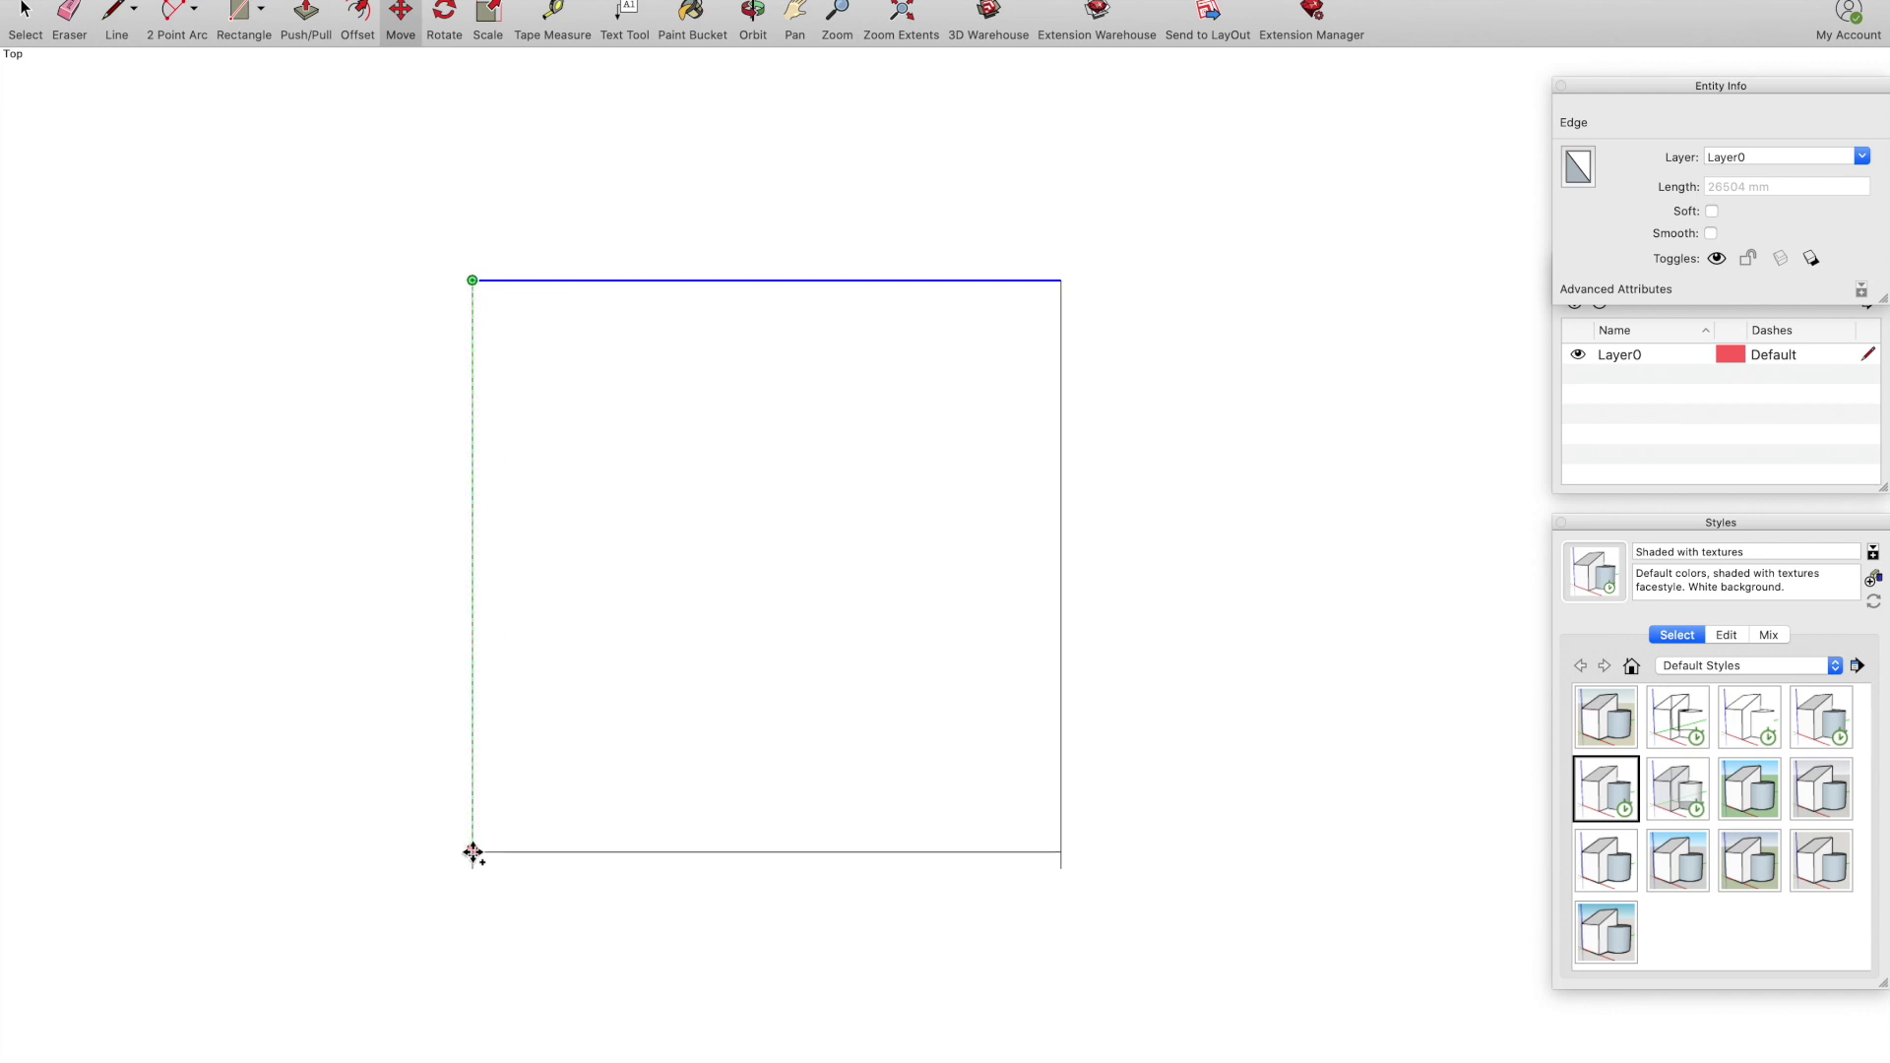
{"action": "left_click", "coordinate": [472, 868]}
{"action": "key", "text": "space"}
{"action": "left_click", "coordinate": [633, 445]}
Fill the square outline with a face by drawing a corner-to-corner diagonal and erasing it
{"action": "key", "text": "l"}
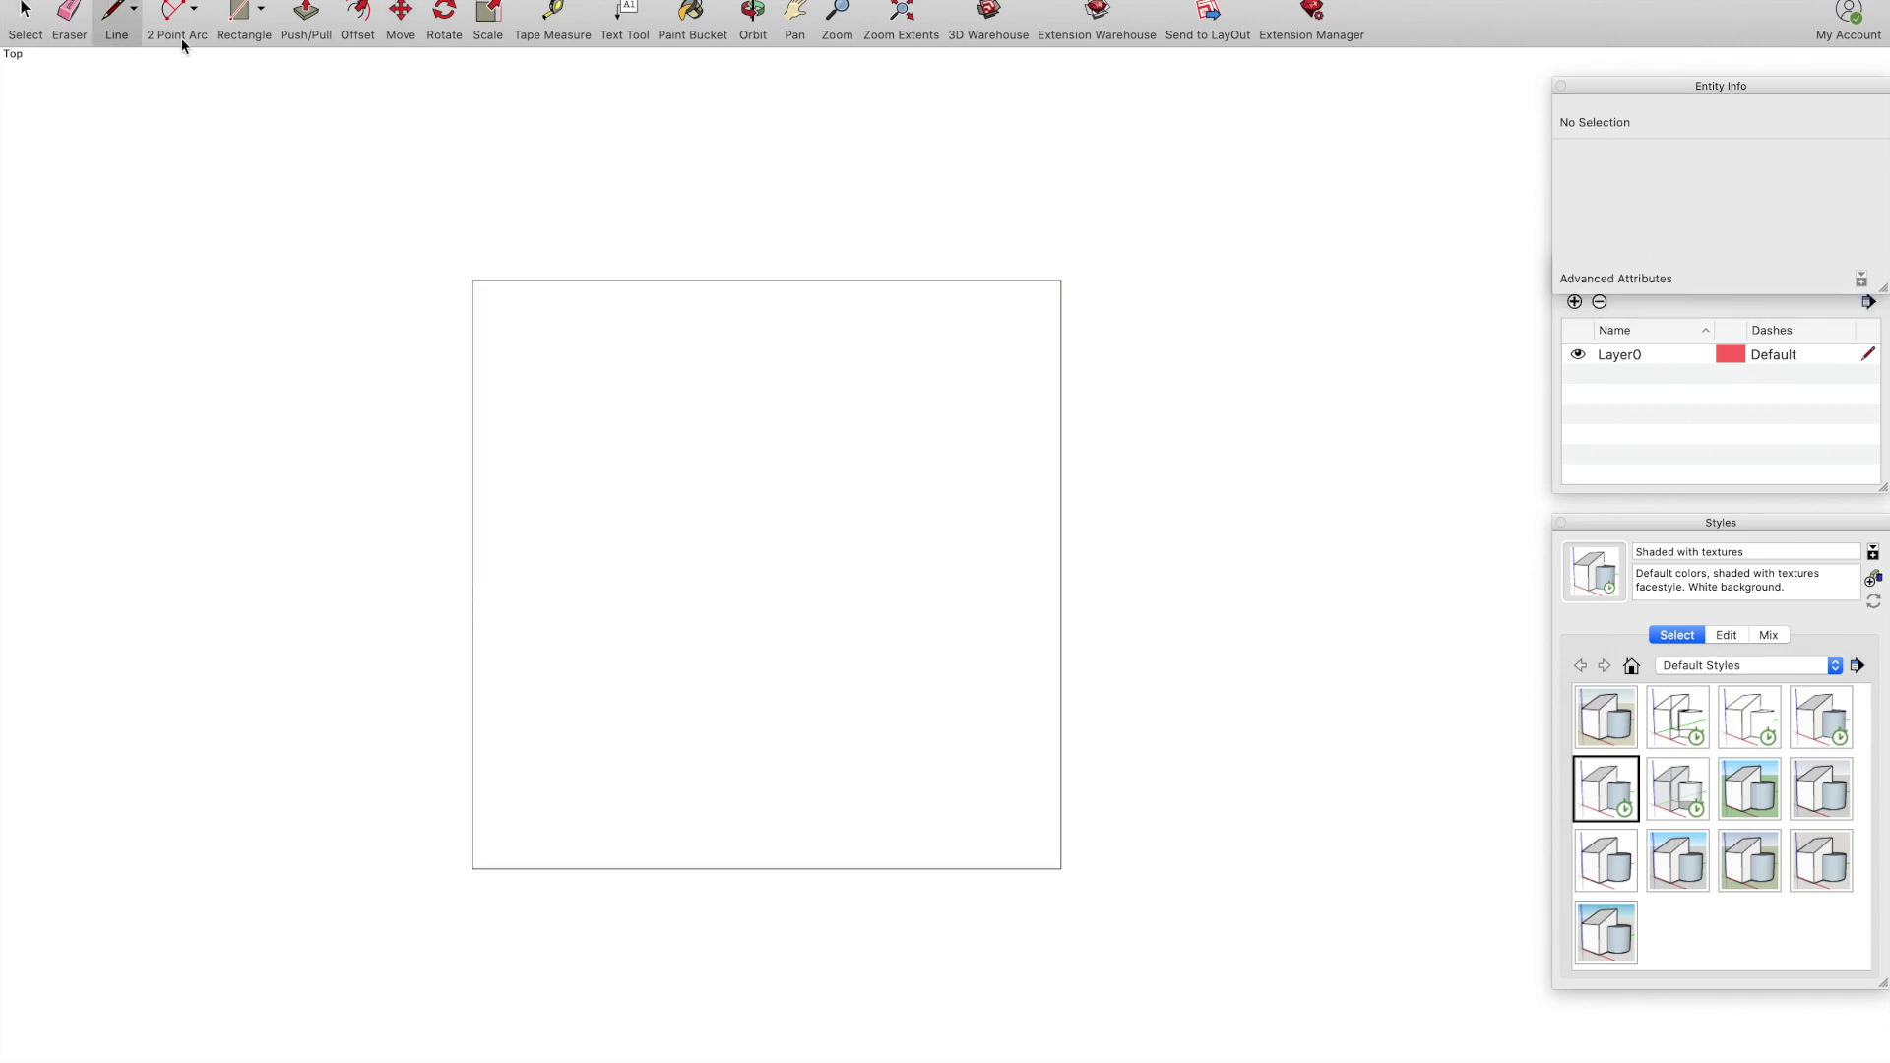
{"action": "left_click", "coordinate": [473, 280]}
{"action": "left_click", "coordinate": [1060, 868]}
{"action": "key", "text": "e"}
{"action": "left_click", "coordinate": [678, 485]}
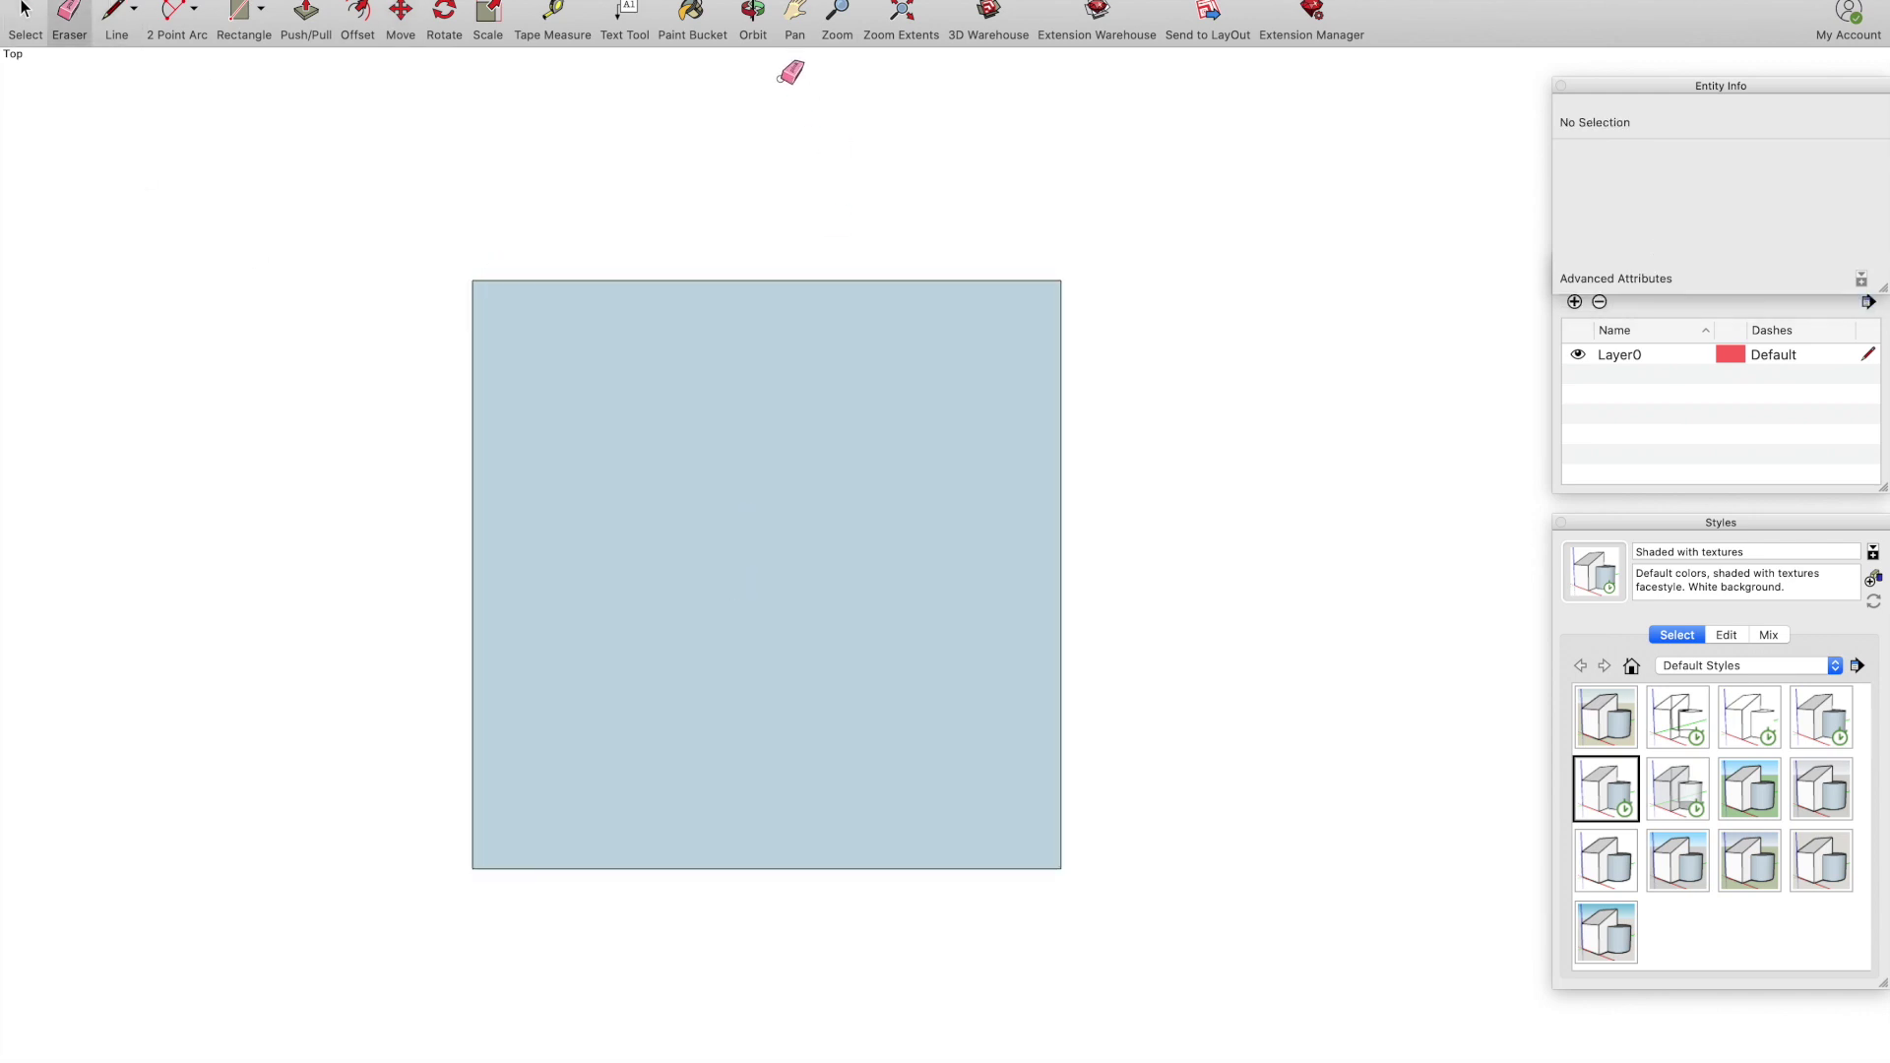
Group the square's face and its four edges, and clear the selection
{"action": "key", "text": "space"}
{"action": "double_click", "coordinate": [715, 592]}
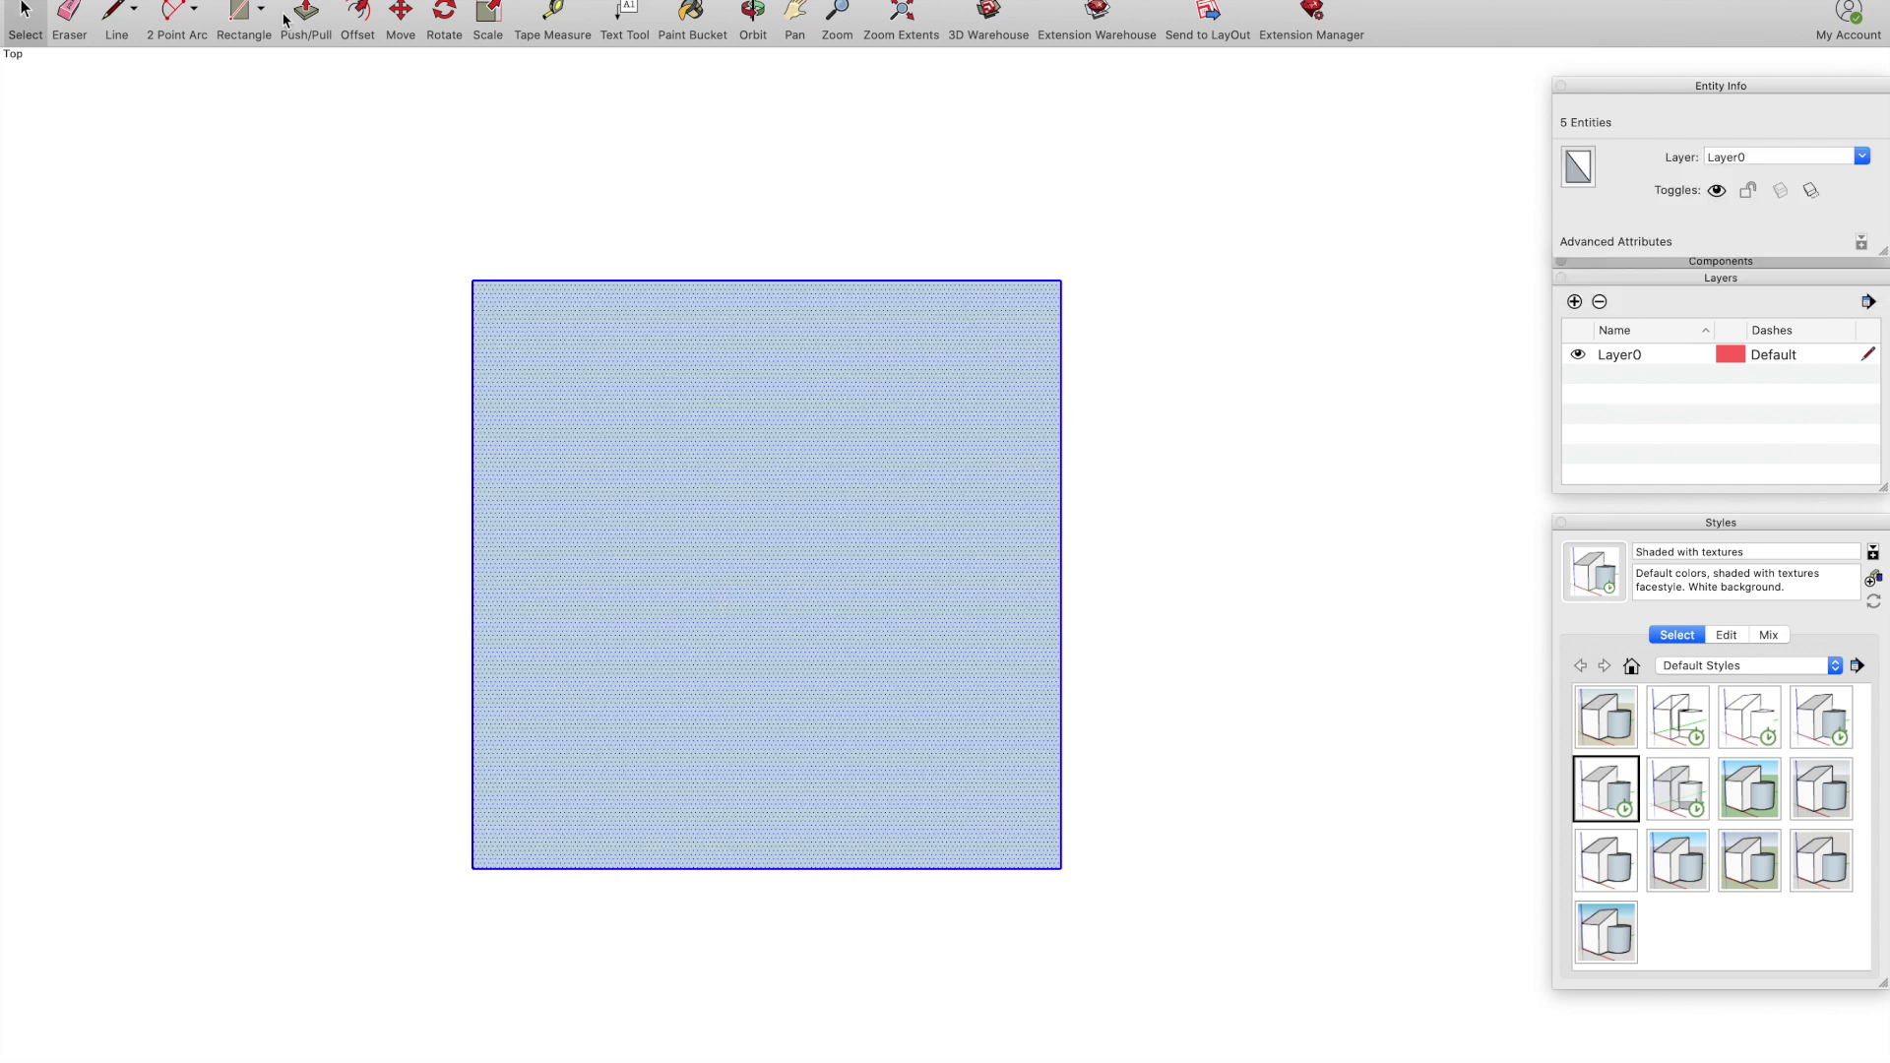
{"action": "left_click", "coordinate": [226, 0]}
{"action": "left_click", "coordinate": [281, 362]}
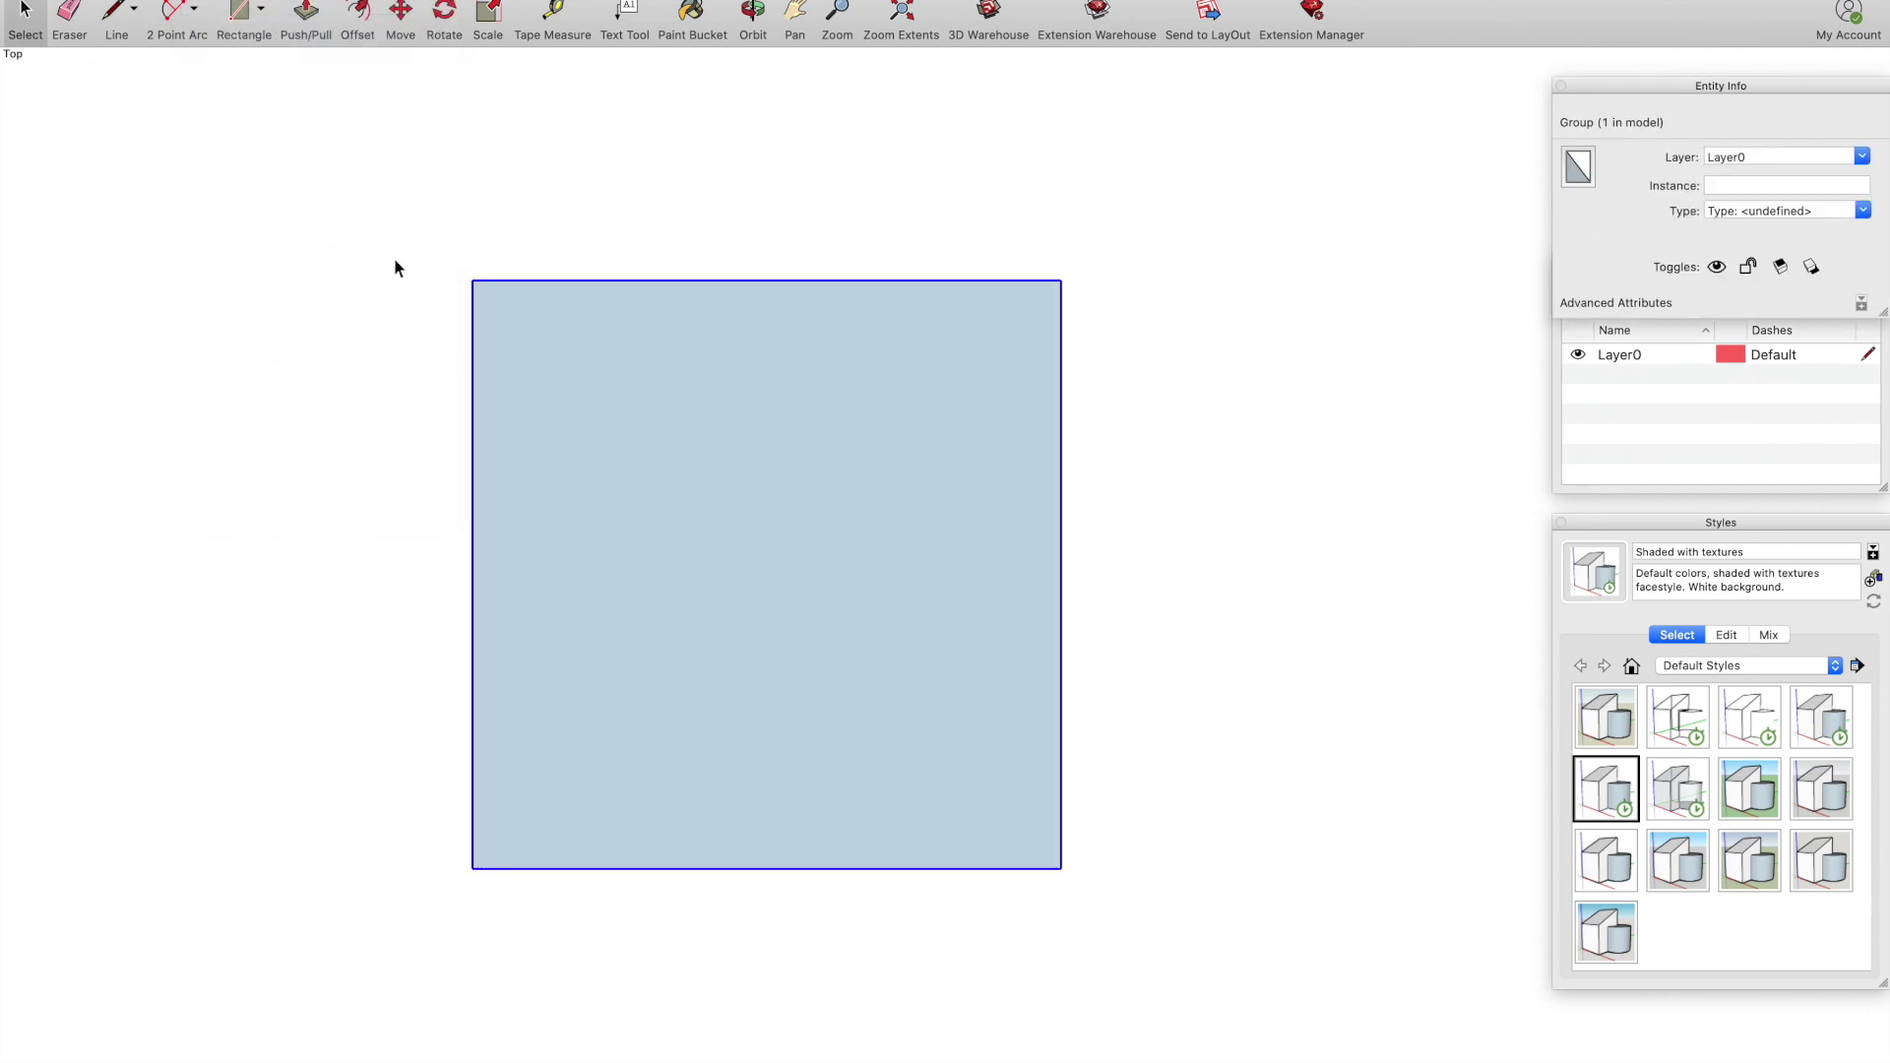
{"action": "left_click", "coordinate": [358, 253]}
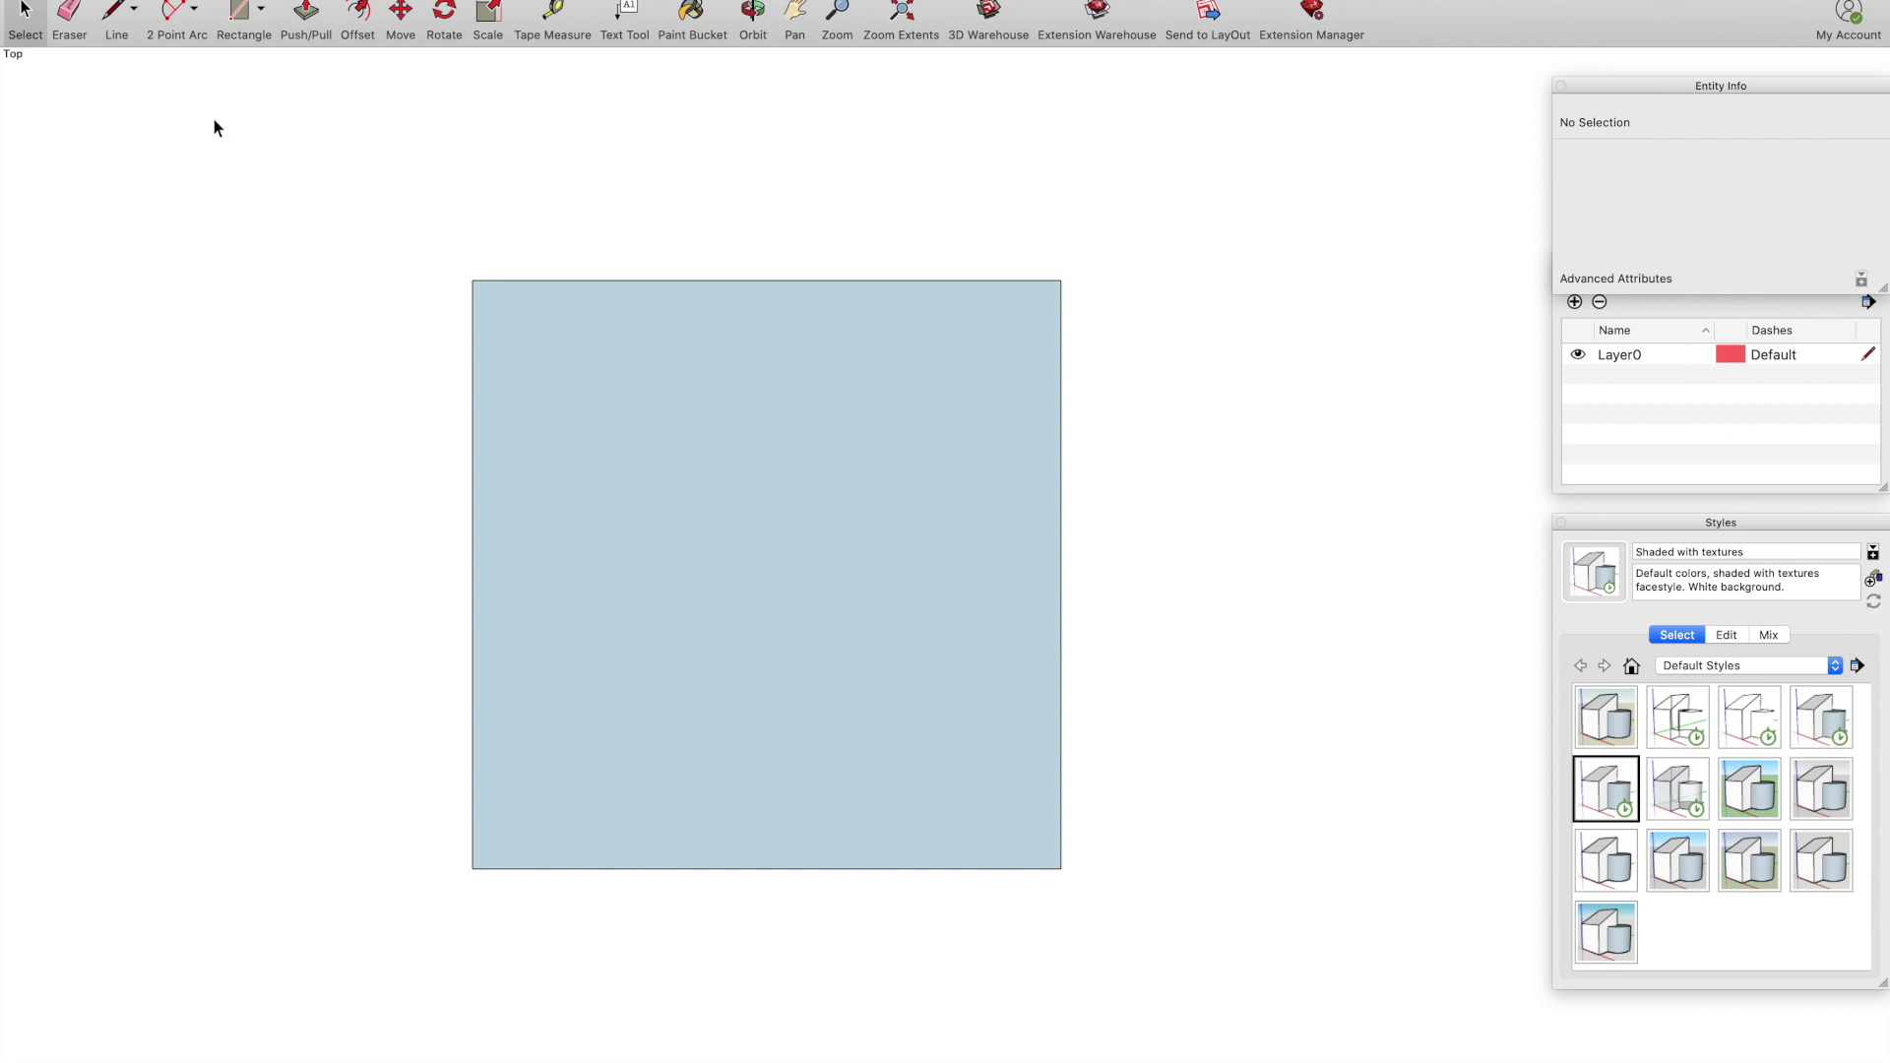
Draw a line from the midpoint of the square's upper edge to its lower-right corner
{"action": "left_click", "coordinate": [118, 15]}
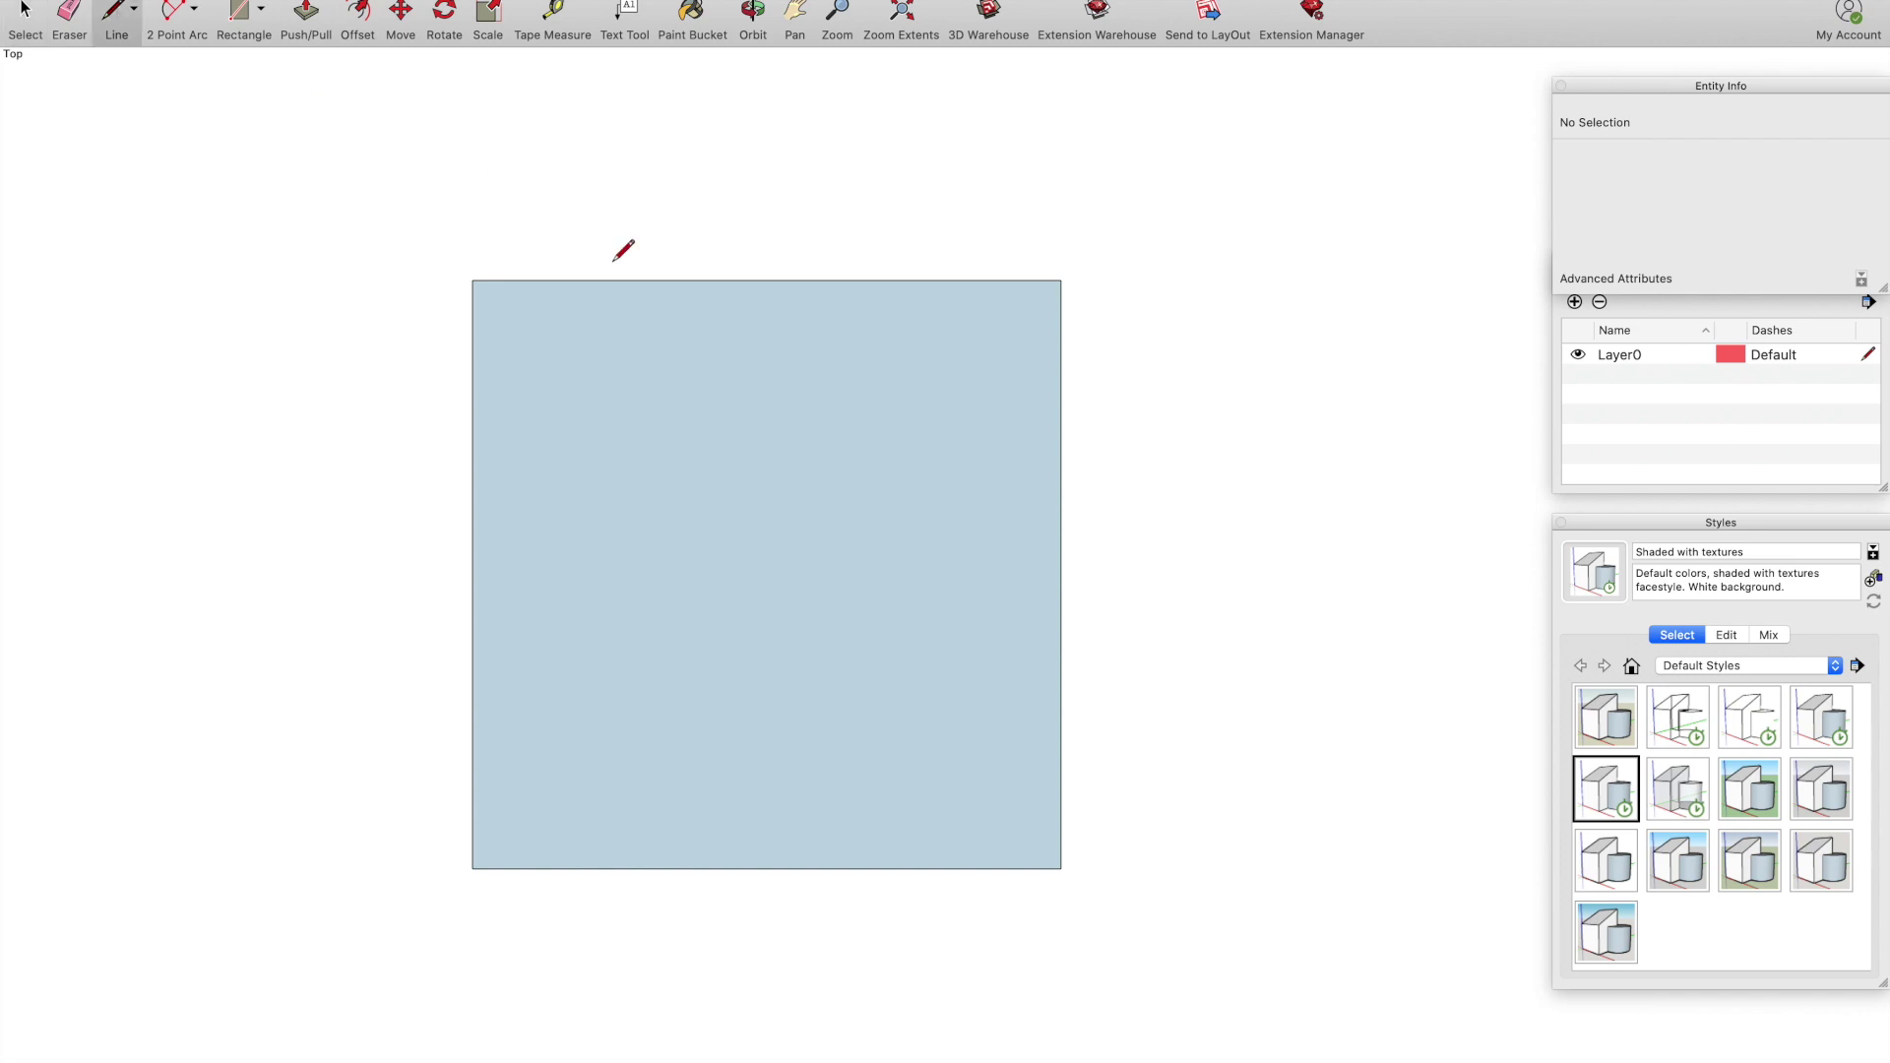
{"action": "left_click", "coordinate": [767, 280]}
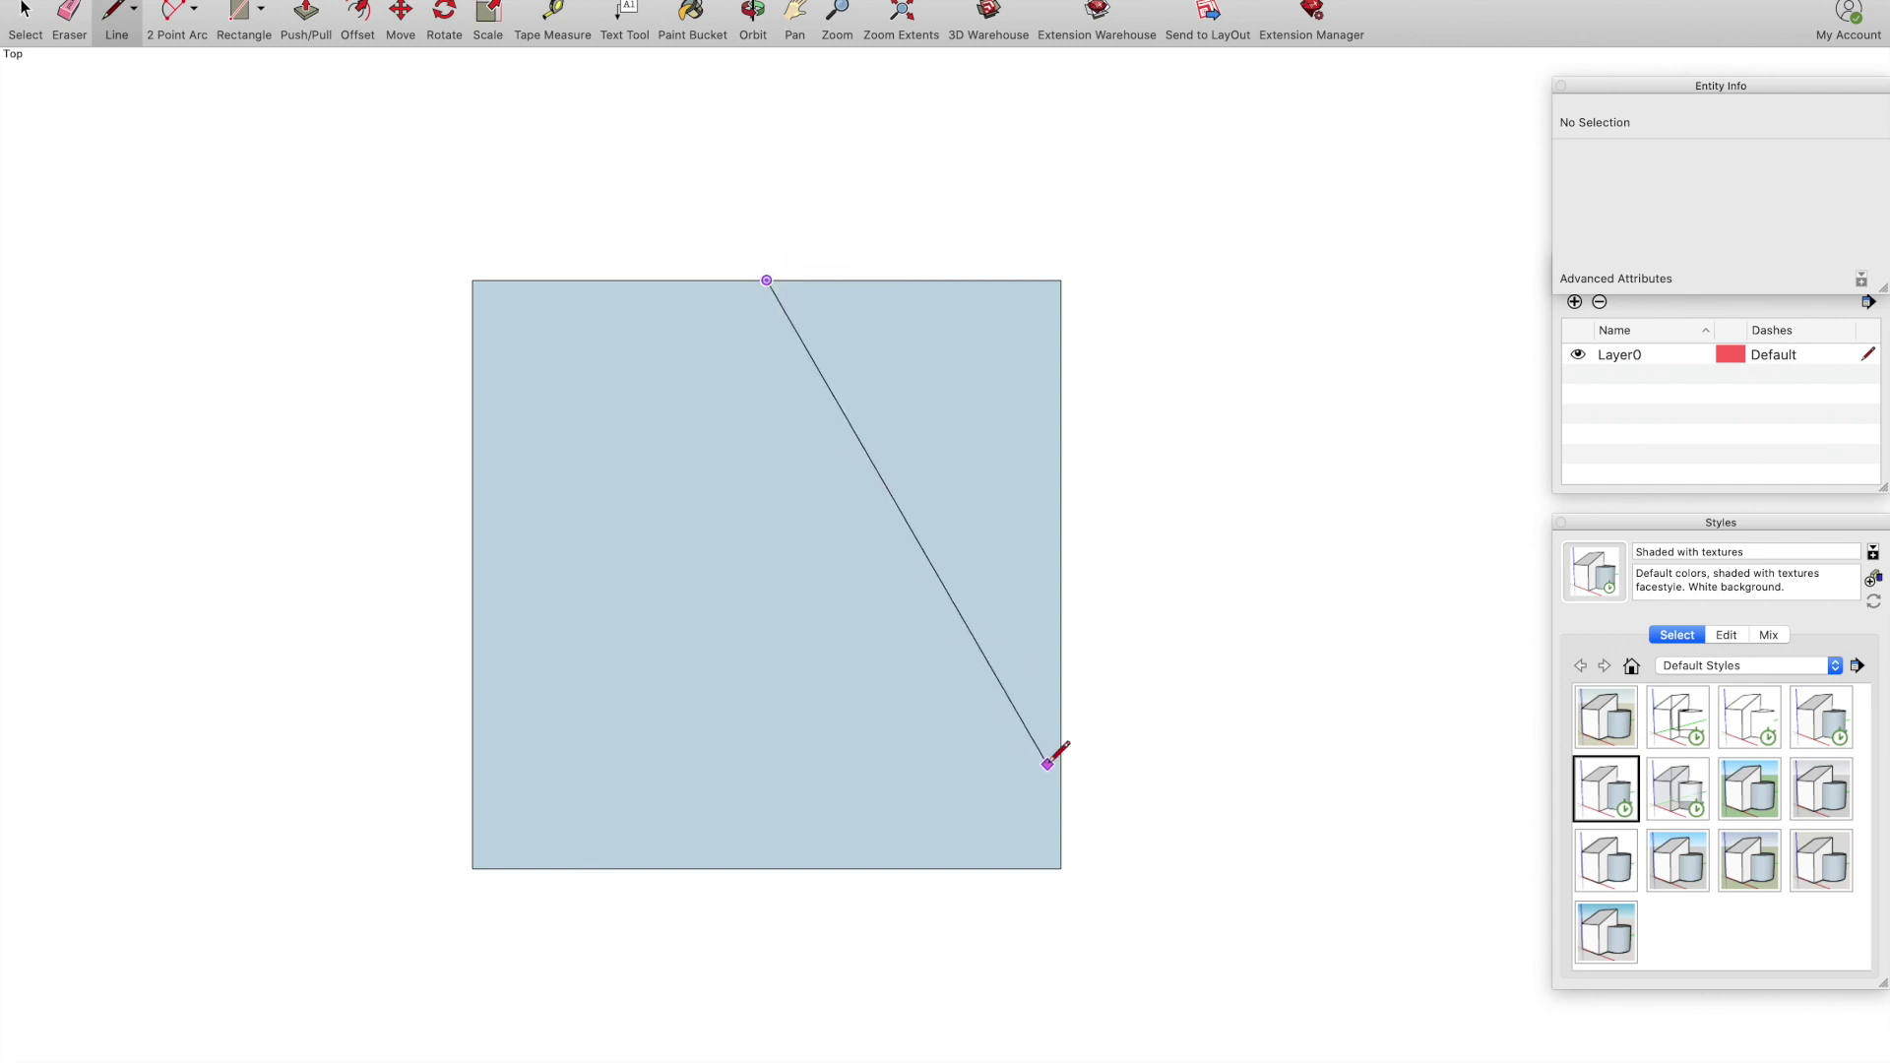
{"action": "left_click", "coordinate": [1060, 866]}
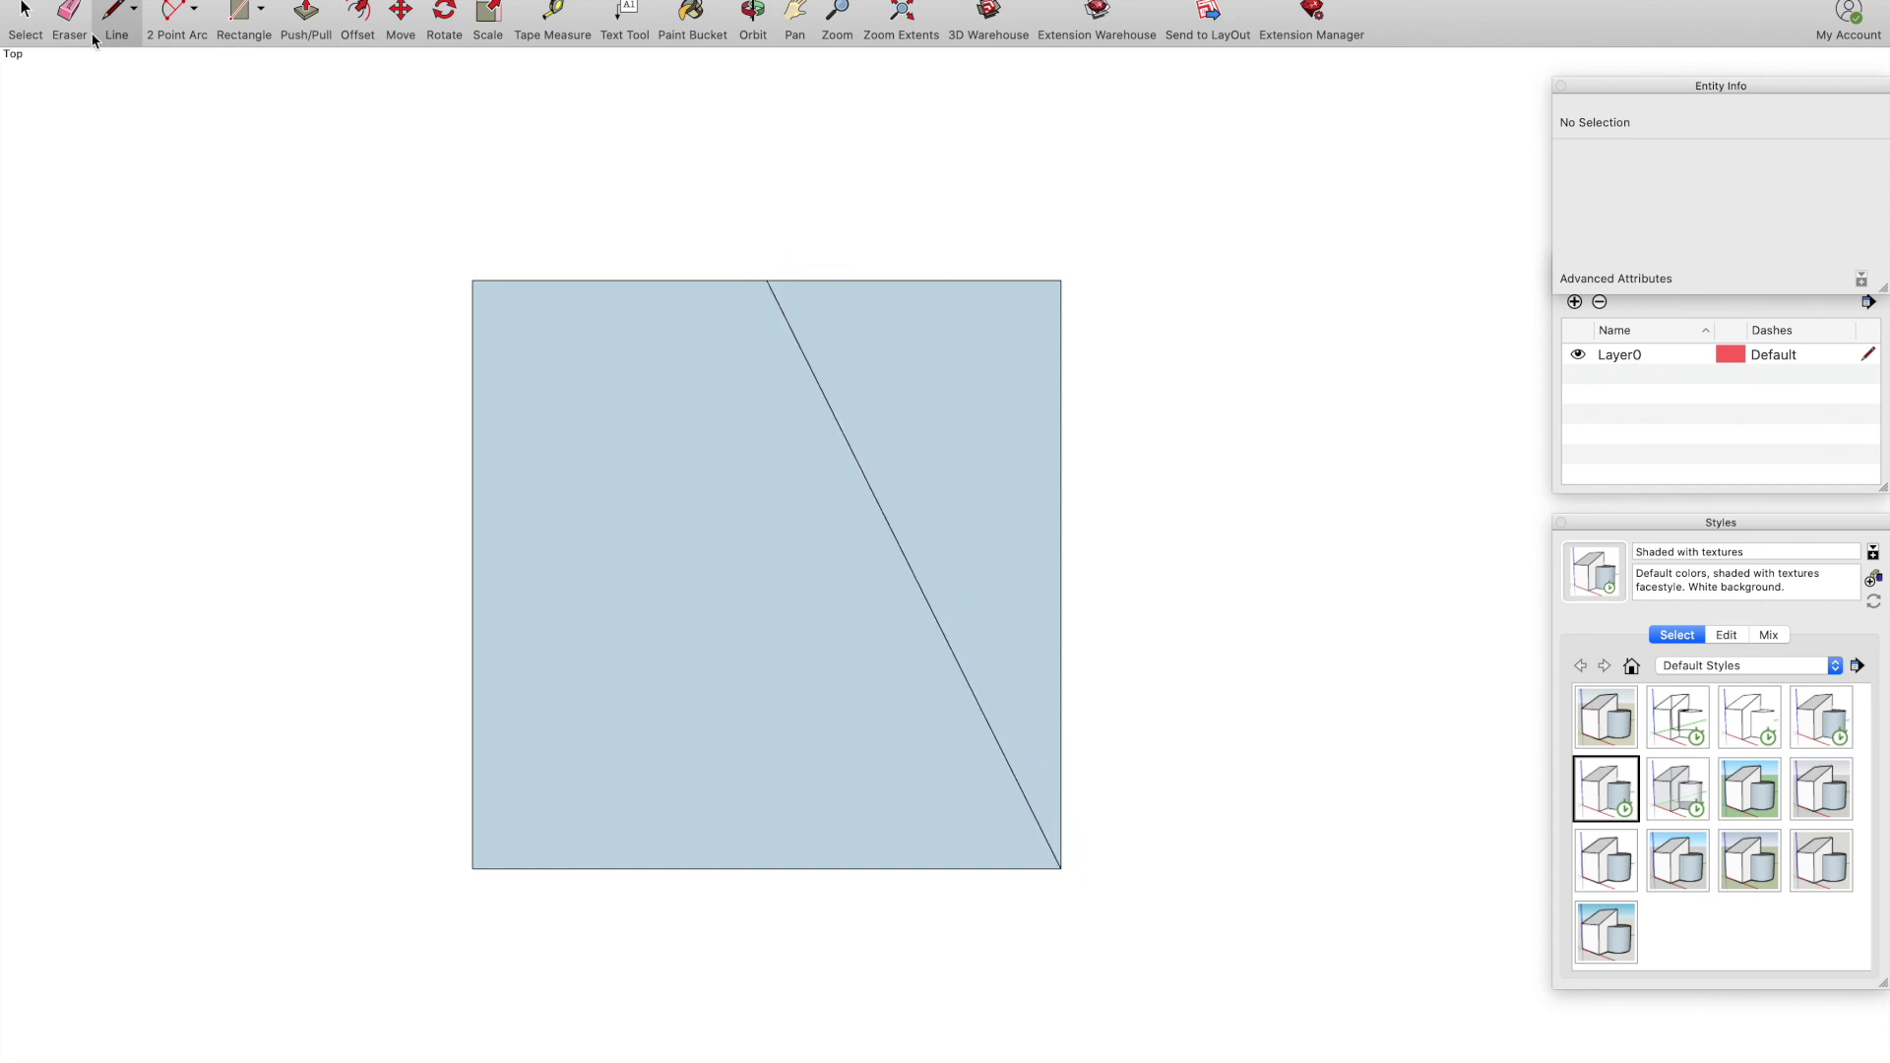
Rotate the slanted line about the upper edge's midpoint until it lies in line with that edge
{"action": "left_click", "coordinate": [22, 12]}
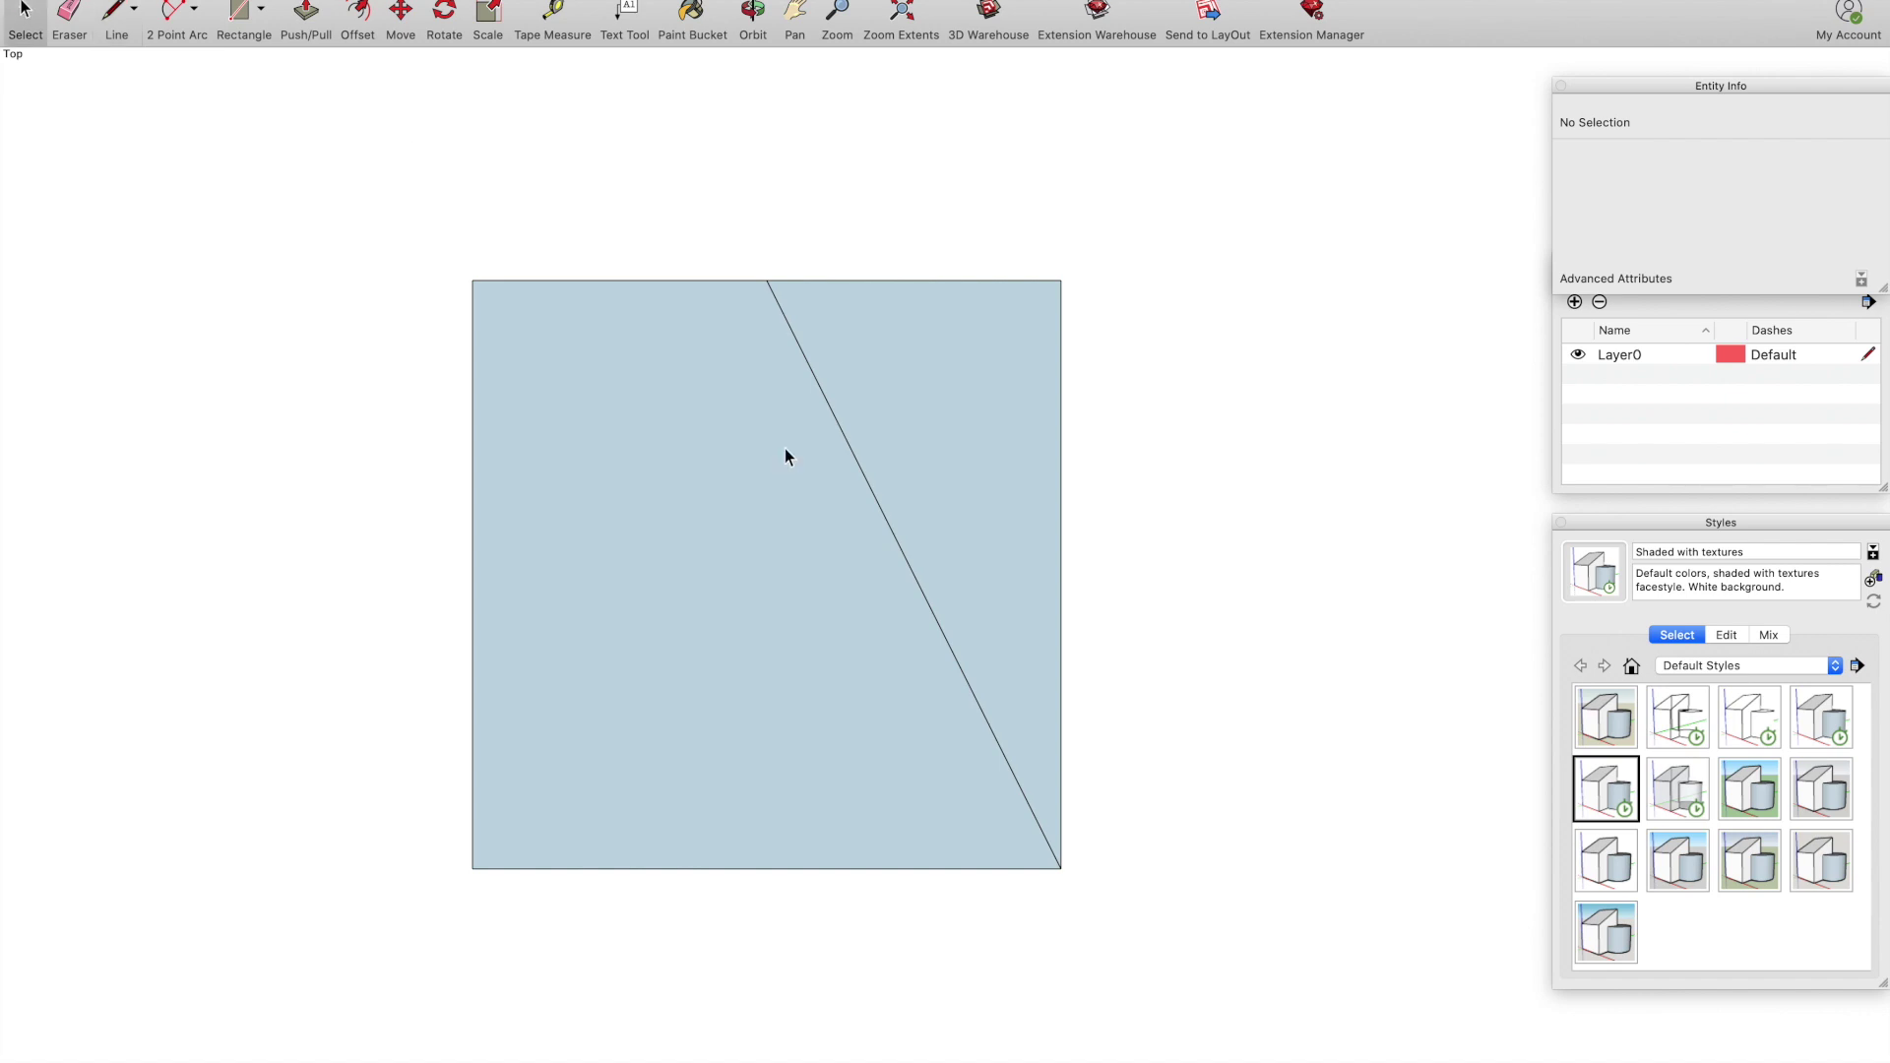
{"action": "left_click", "coordinate": [875, 496]}
{"action": "left_click", "coordinate": [447, 11]}
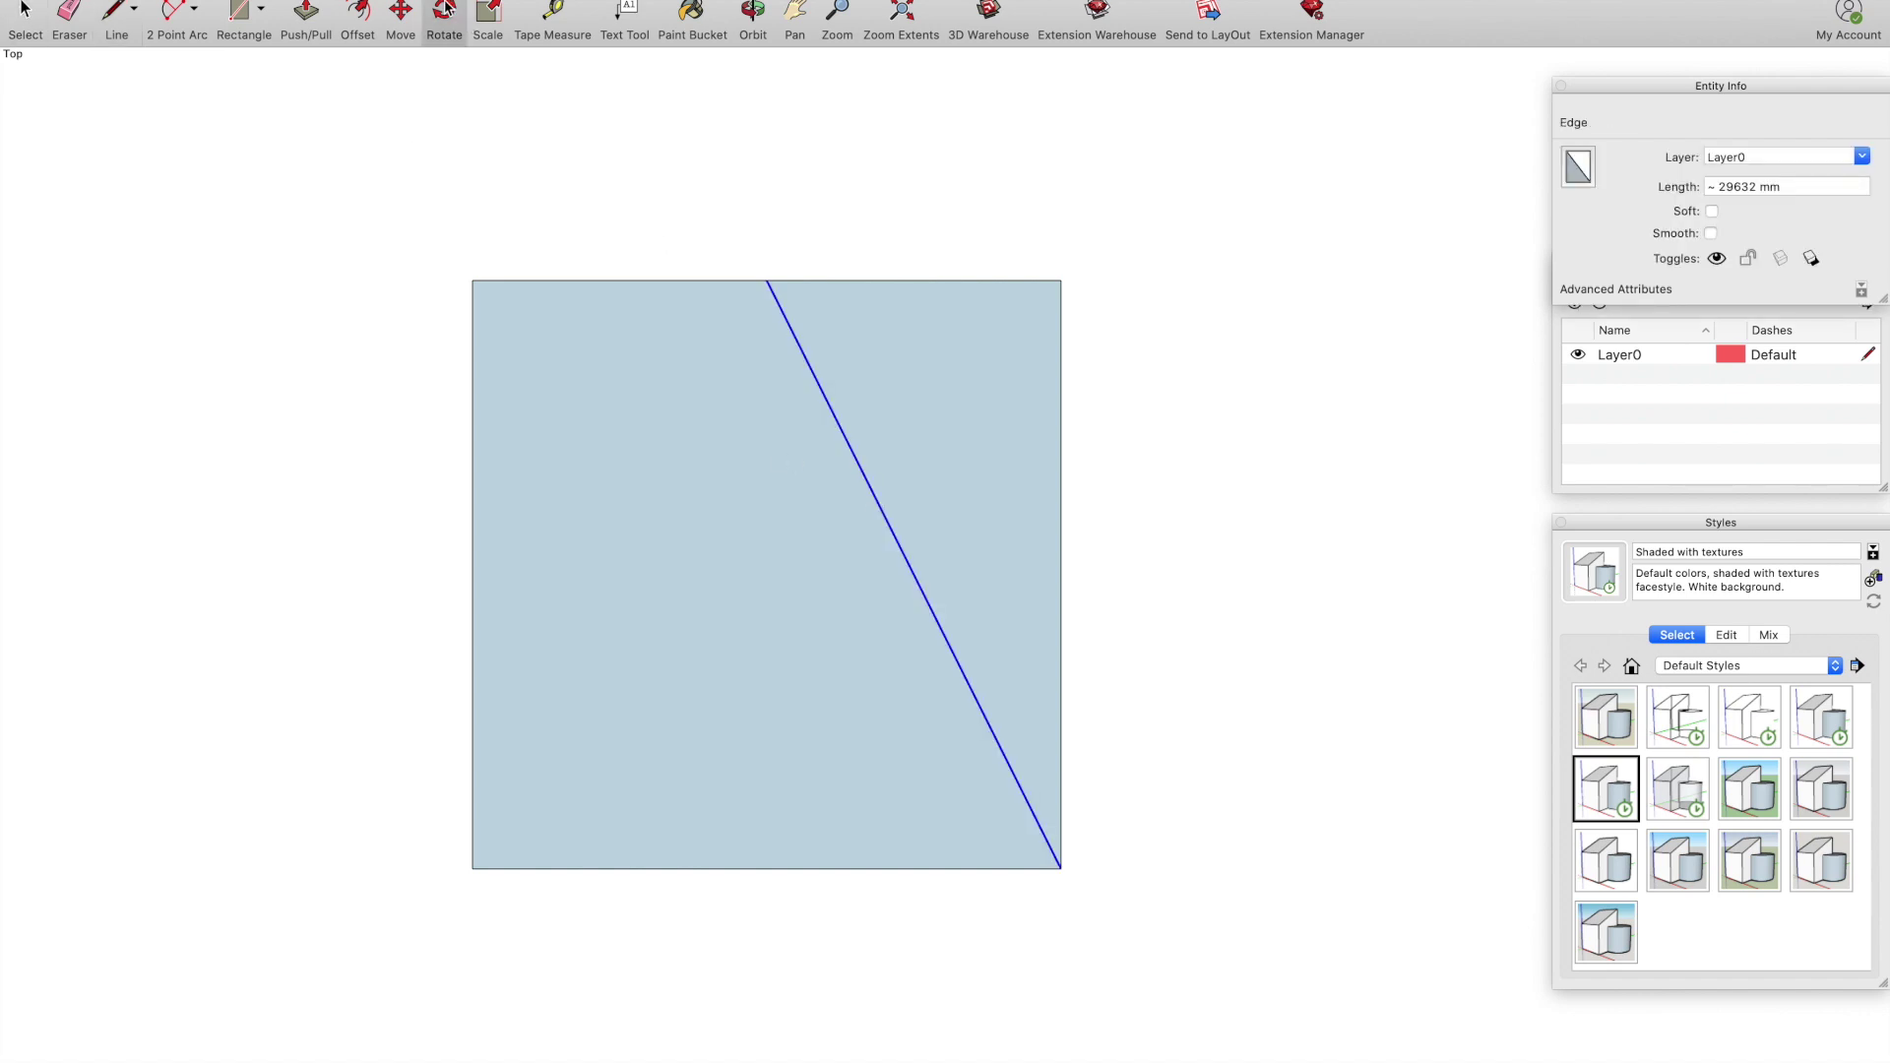
{"action": "left_click", "coordinate": [767, 281]}
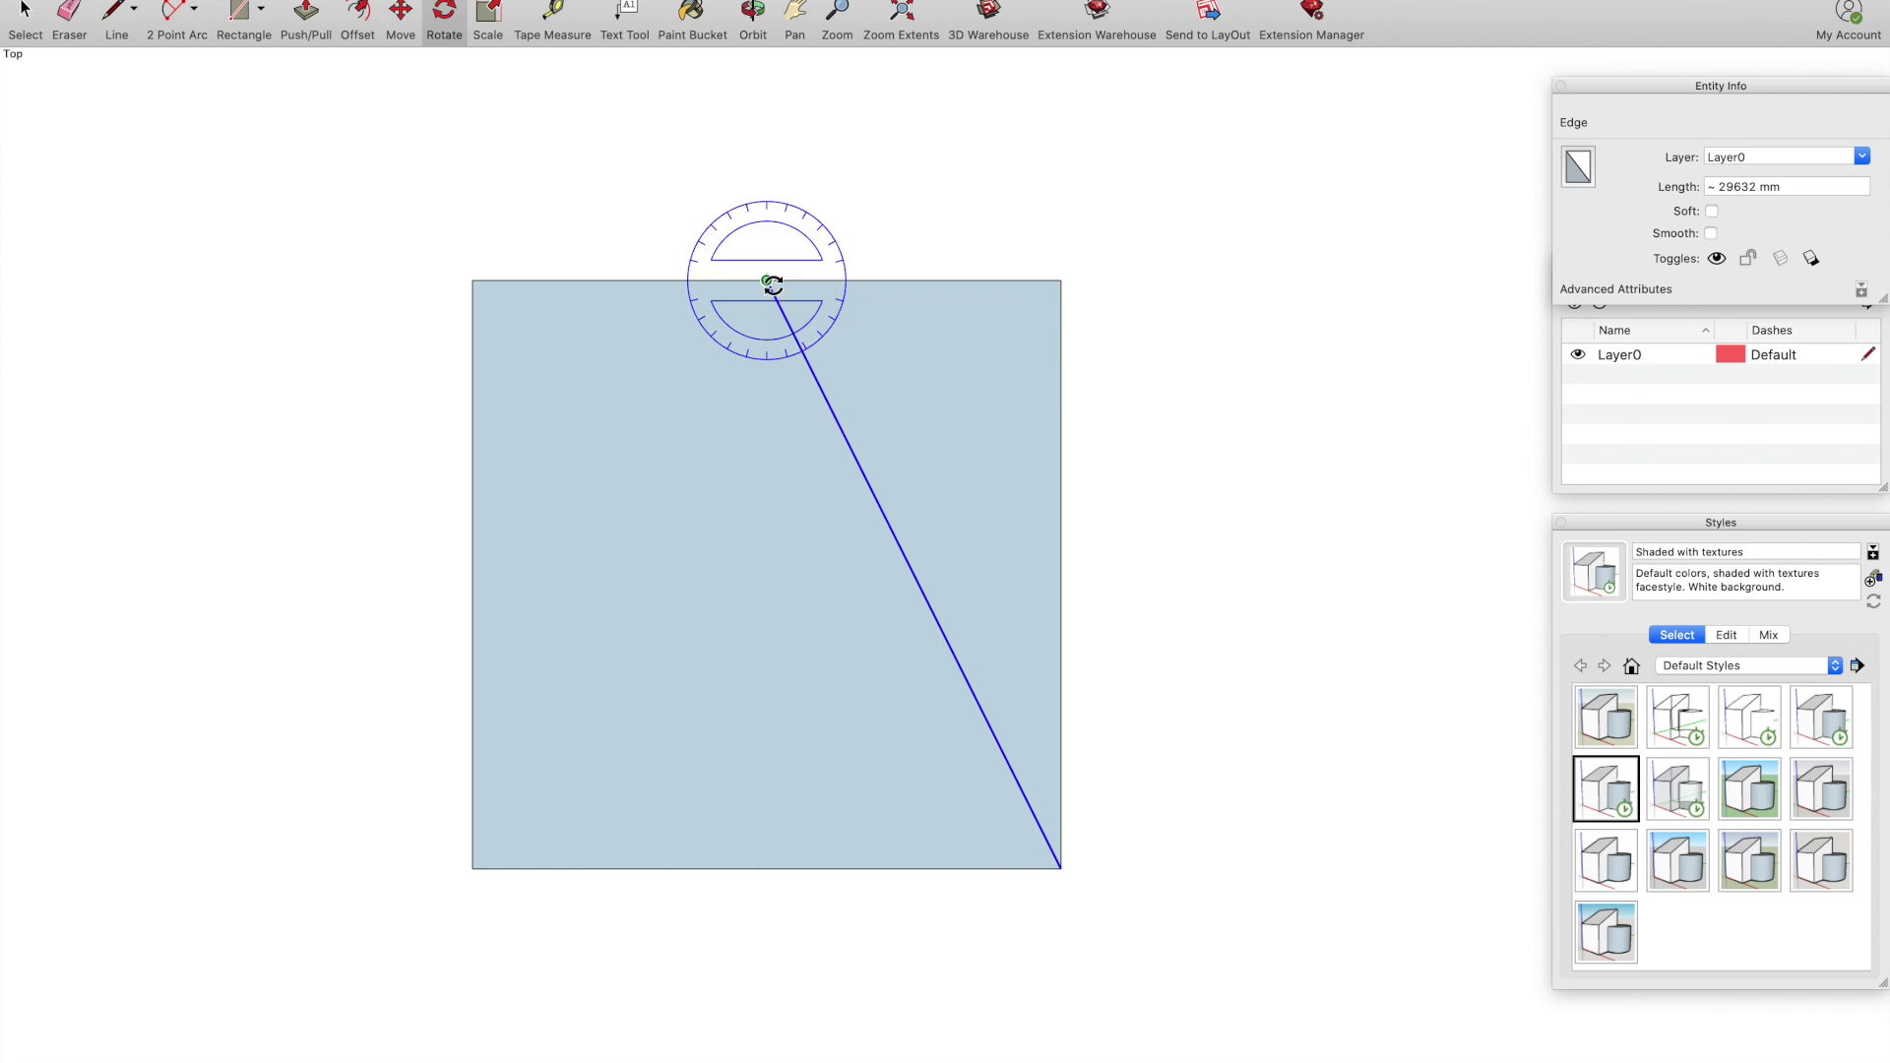
{"action": "left_click", "coordinate": [1061, 868]}
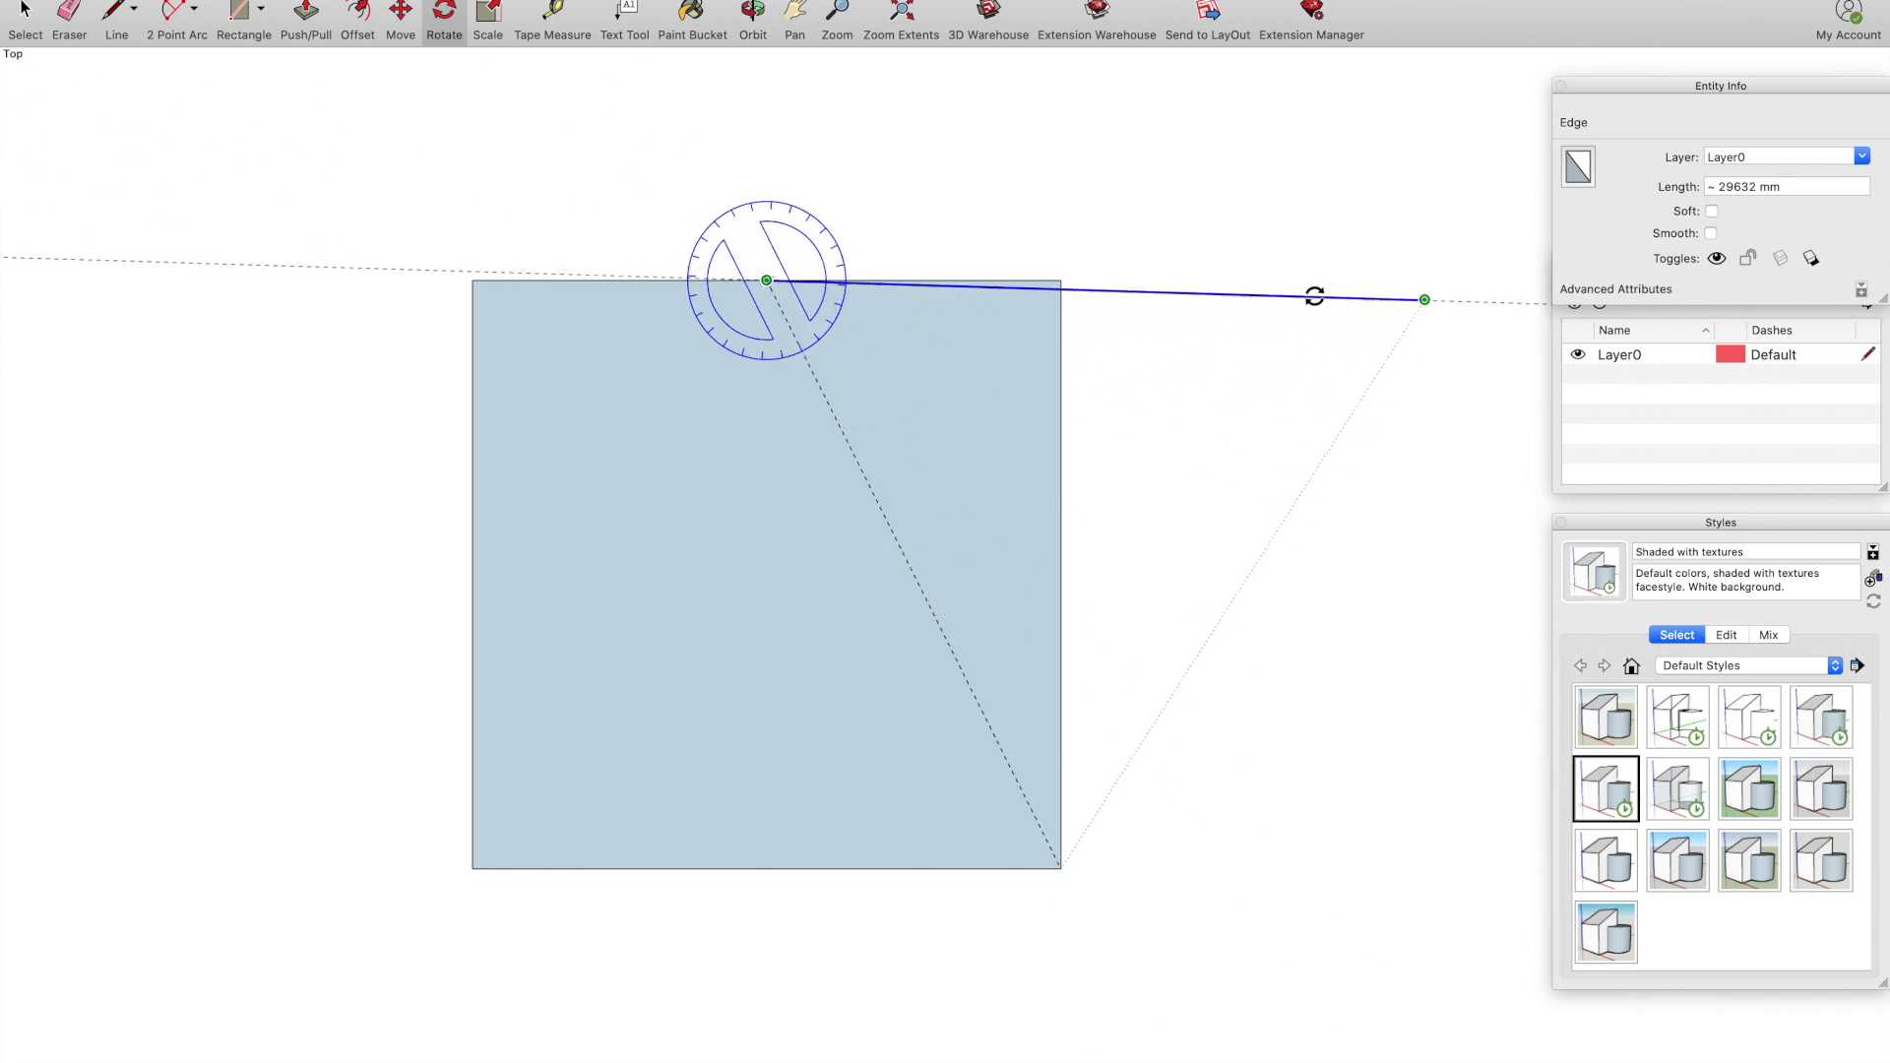
{"action": "left_click", "coordinate": [1315, 285]}
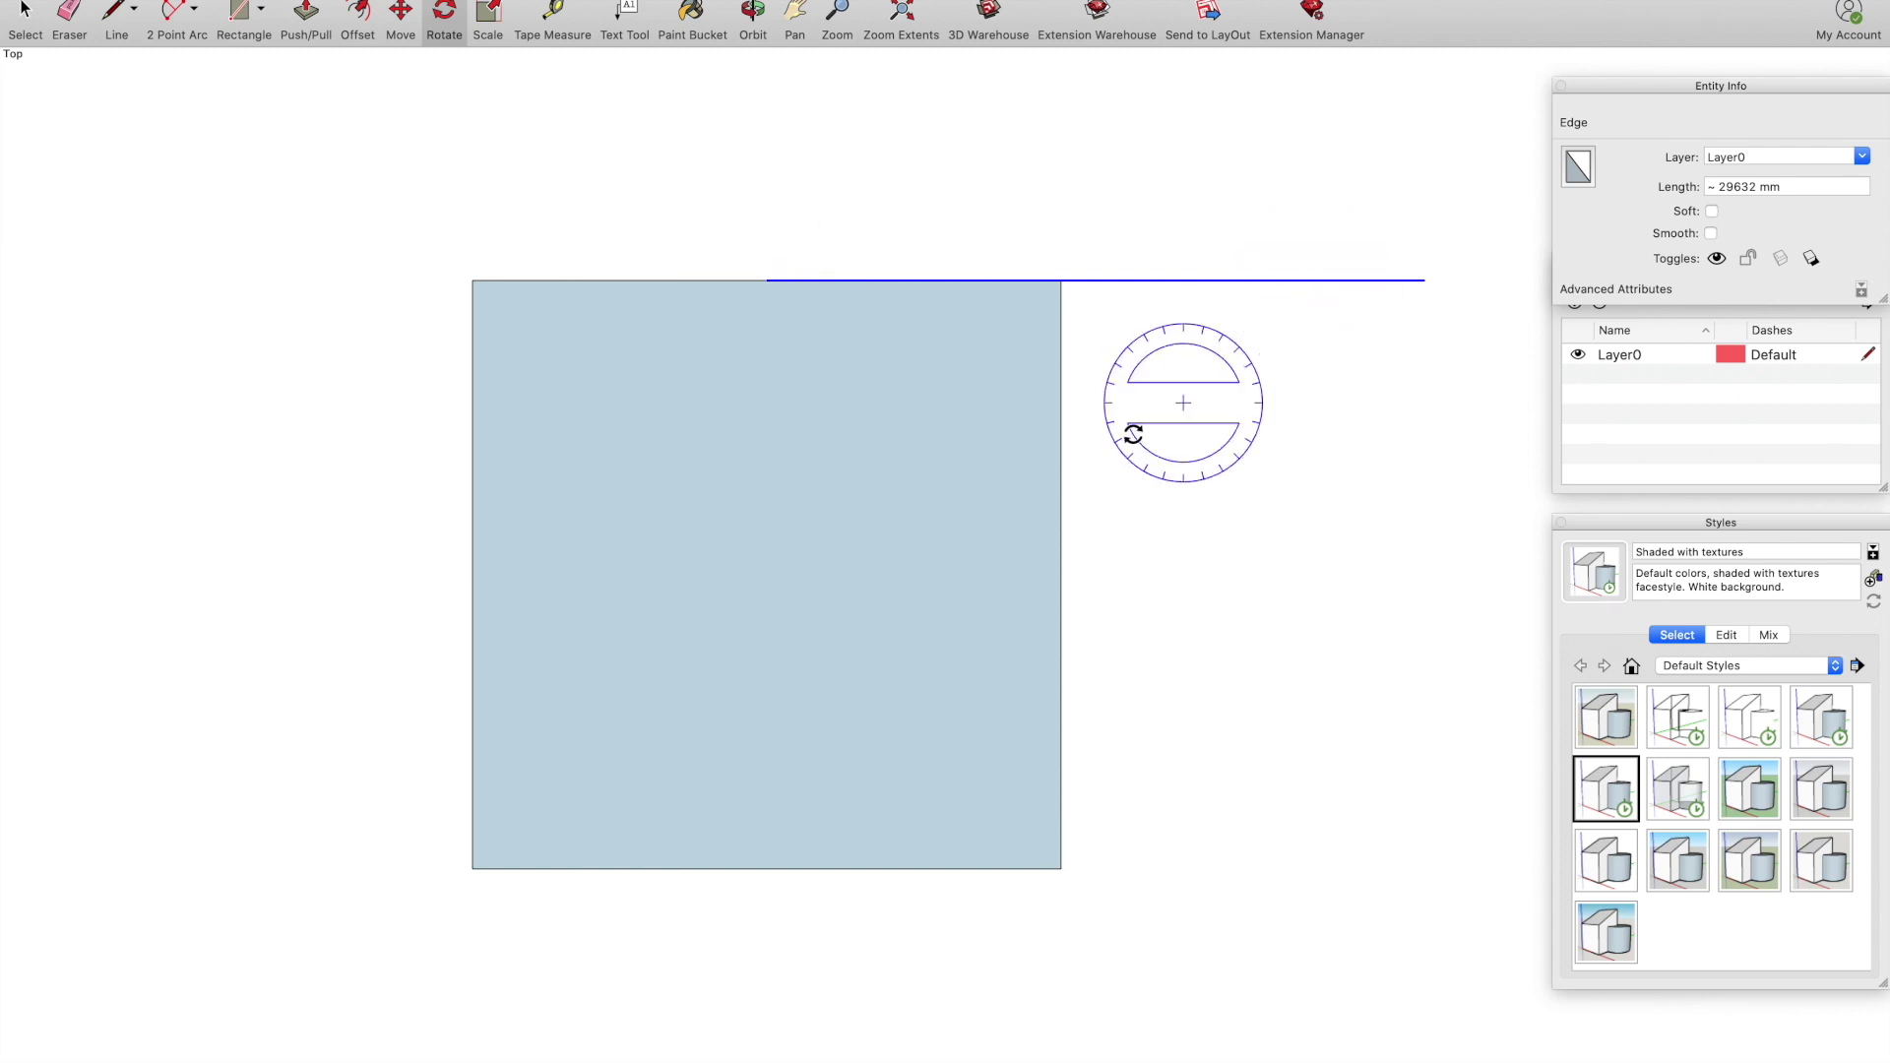
Draw lines from the rotated line's outer end down to the square's base level and back to its lower-left corner
{"action": "left_click", "coordinate": [114, 11]}
{"action": "left_click", "coordinate": [1425, 281]}
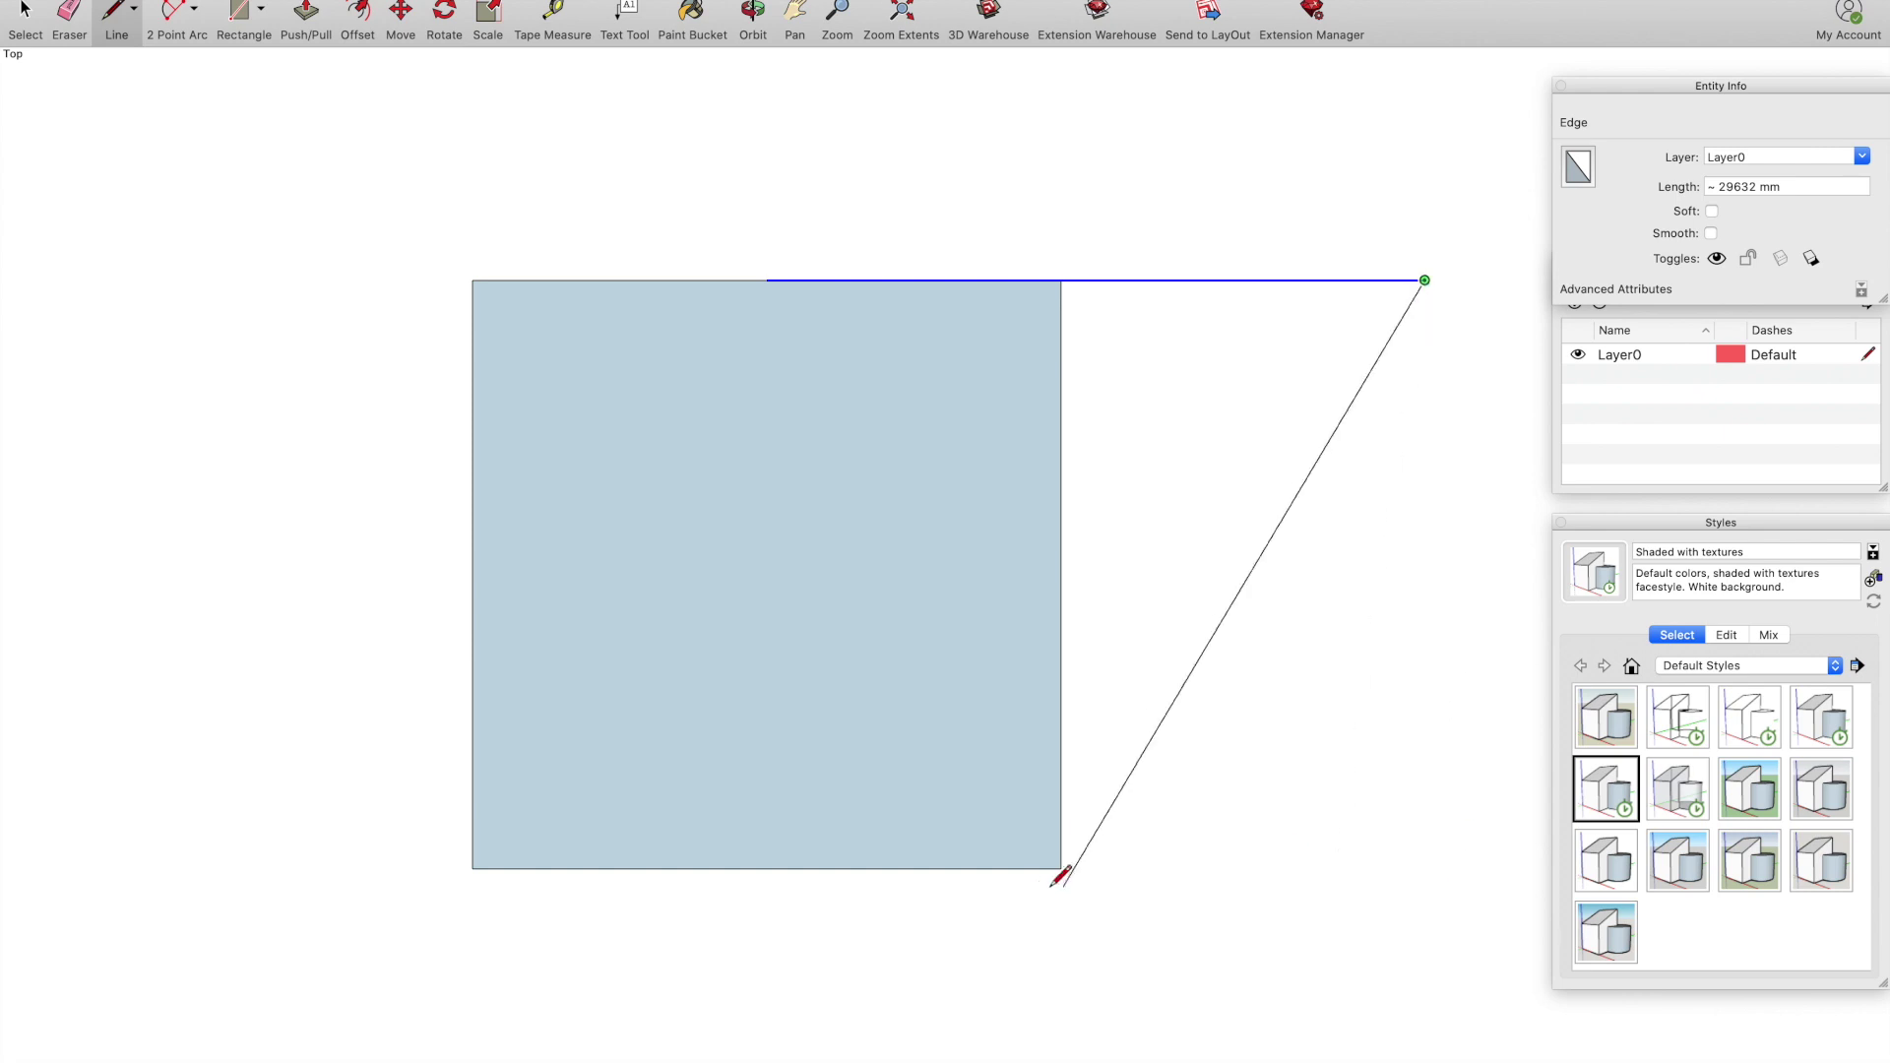
{"action": "left_click", "coordinate": [1425, 869]}
{"action": "left_click", "coordinate": [474, 868]}
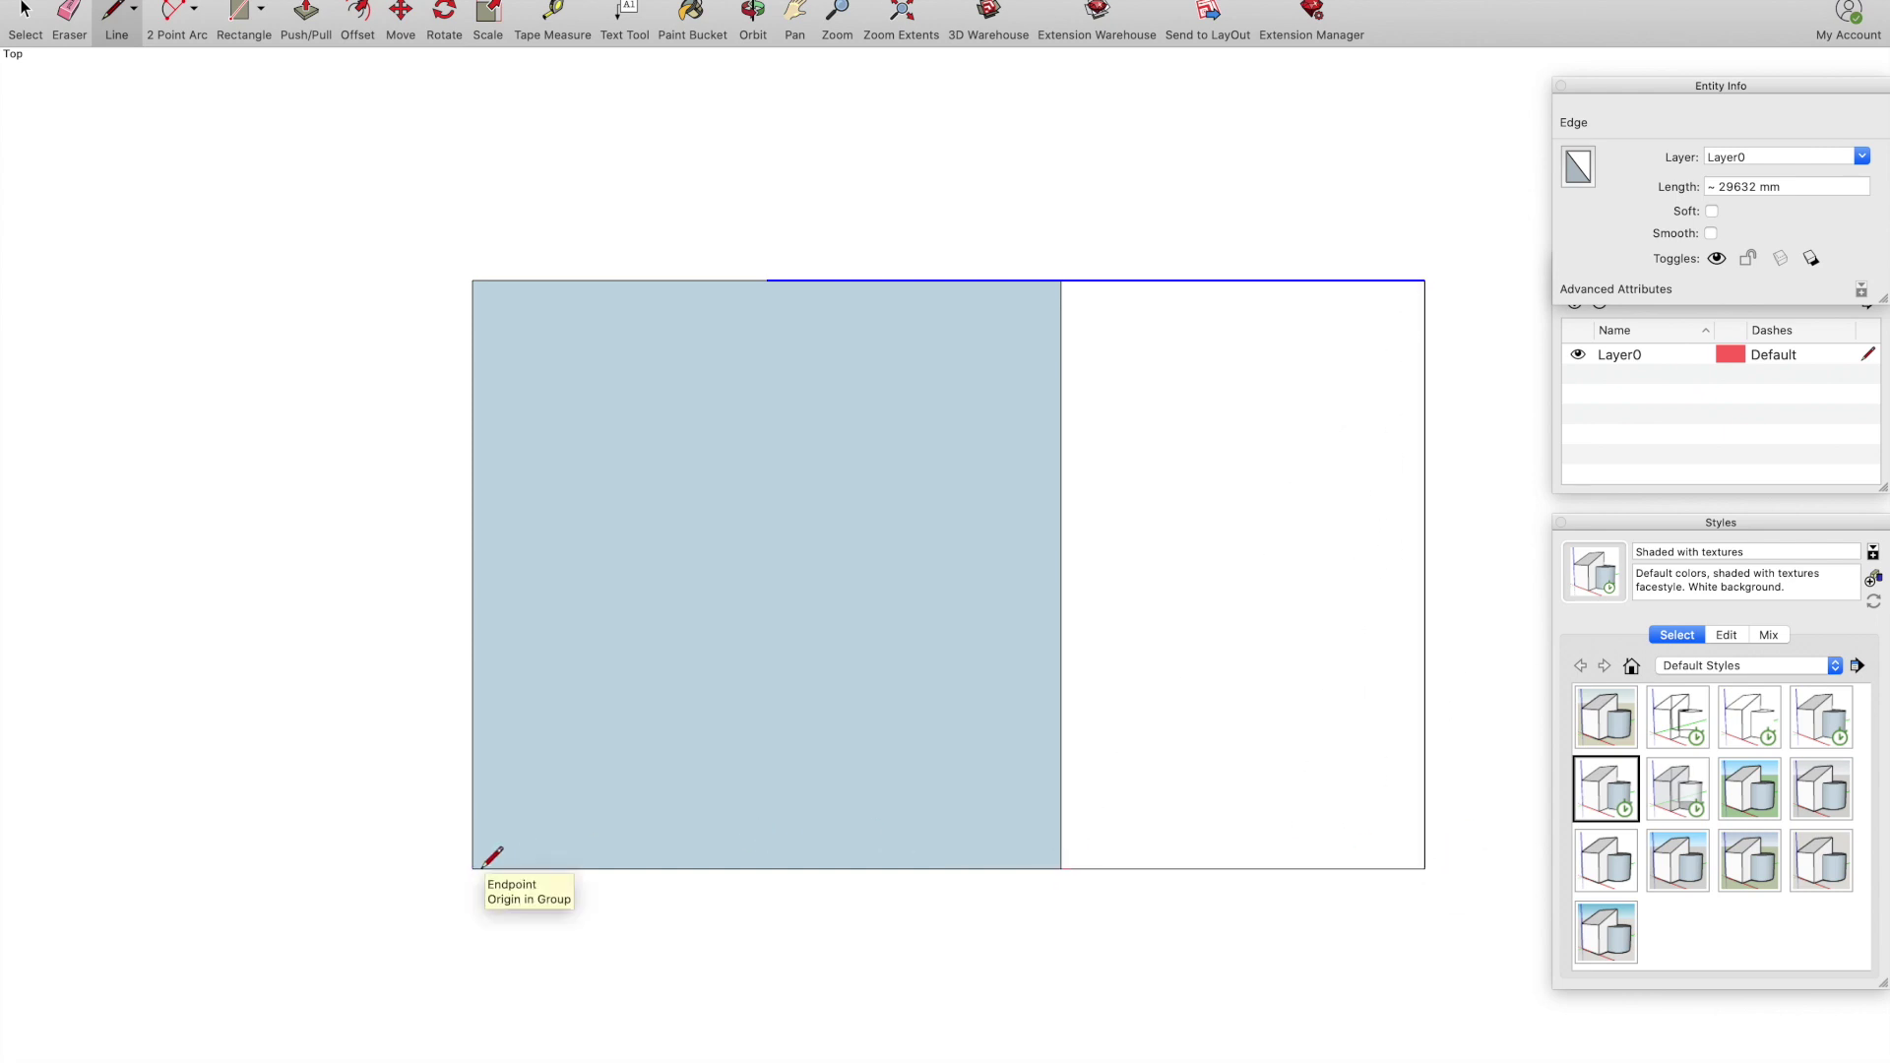
Erase the rotated construction line and draw the full upper edge from the square's upper-left corner to close the golden rectangle
{"action": "key", "text": "e"}
{"action": "left_click", "coordinate": [1123, 280]}
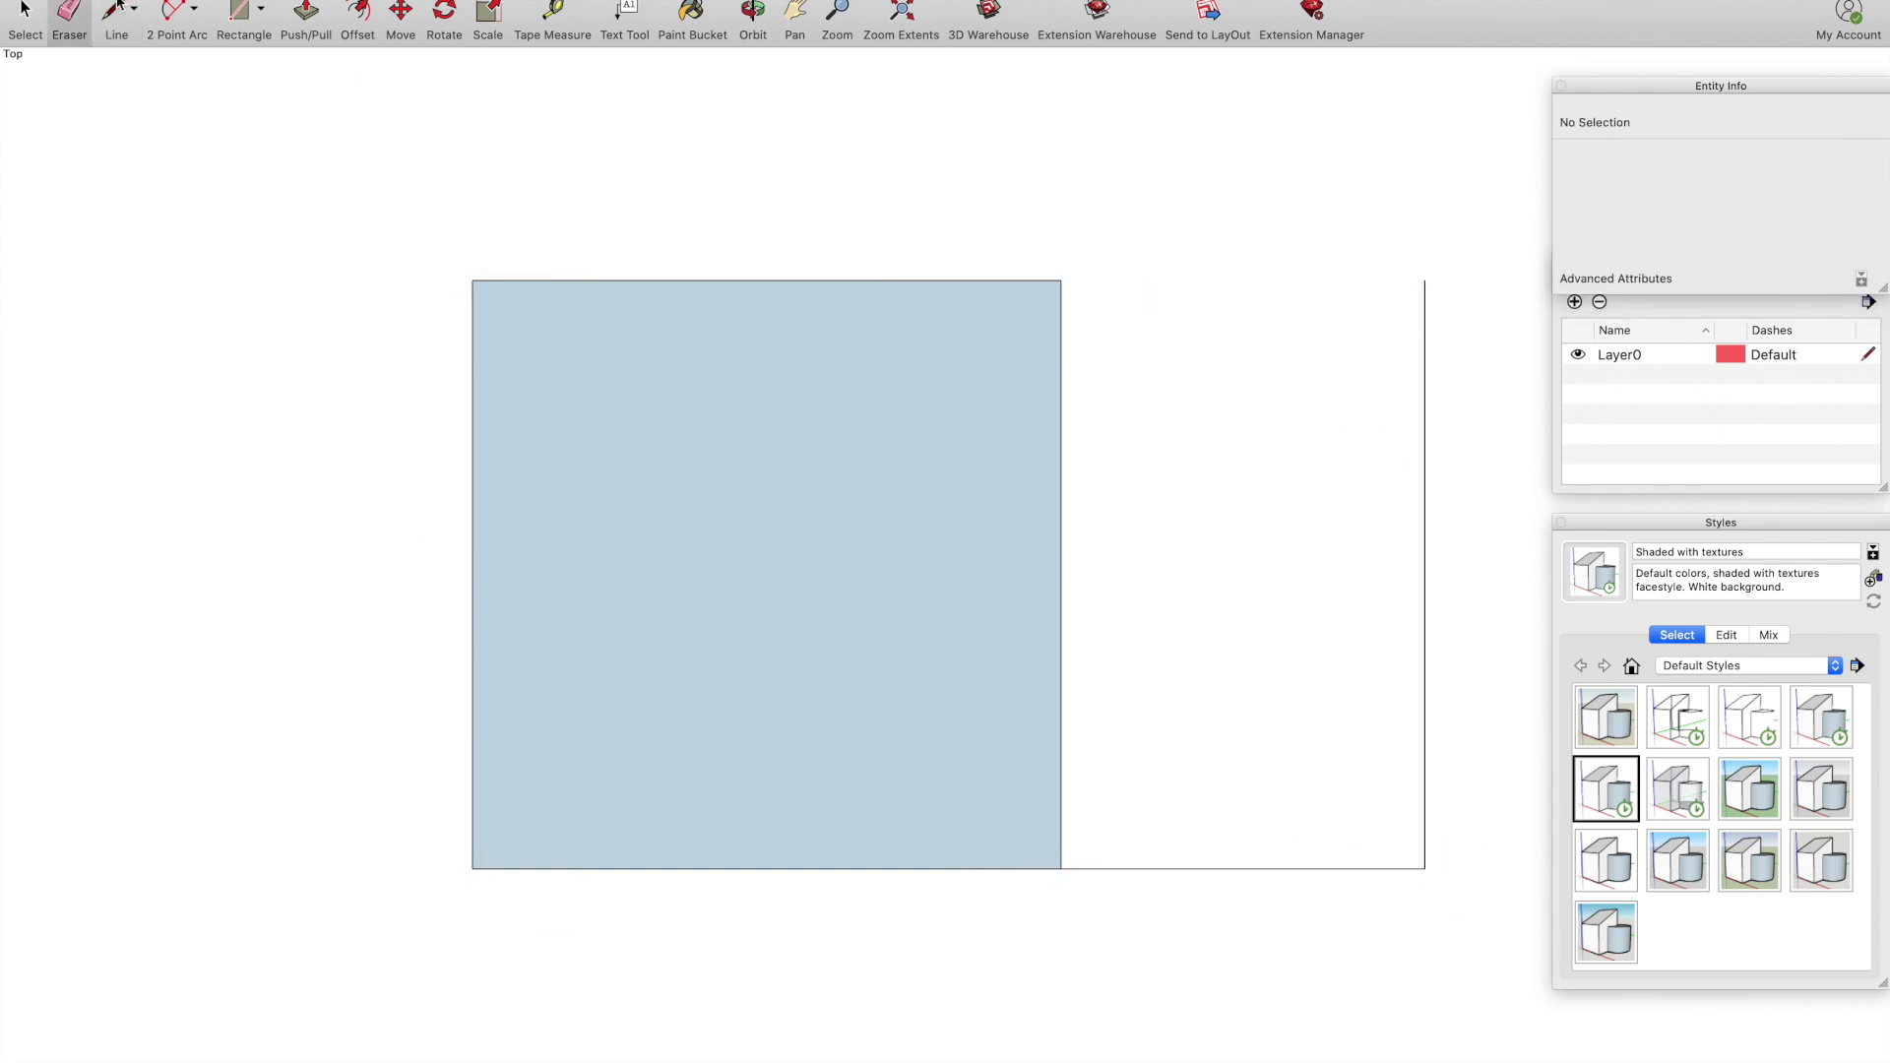
{"action": "key", "text": "l"}
{"action": "left_click", "coordinate": [473, 281]}
{"action": "left_click", "coordinate": [1425, 281]}
Group the golden rectangle's face and all its edges
{"action": "scroll", "coordinate": [482, 247], "scroll_direction": "down", "scroll_amount": 3}
{"action": "key", "text": "space"}
{"action": "triple_click", "coordinate": [1077, 517]}
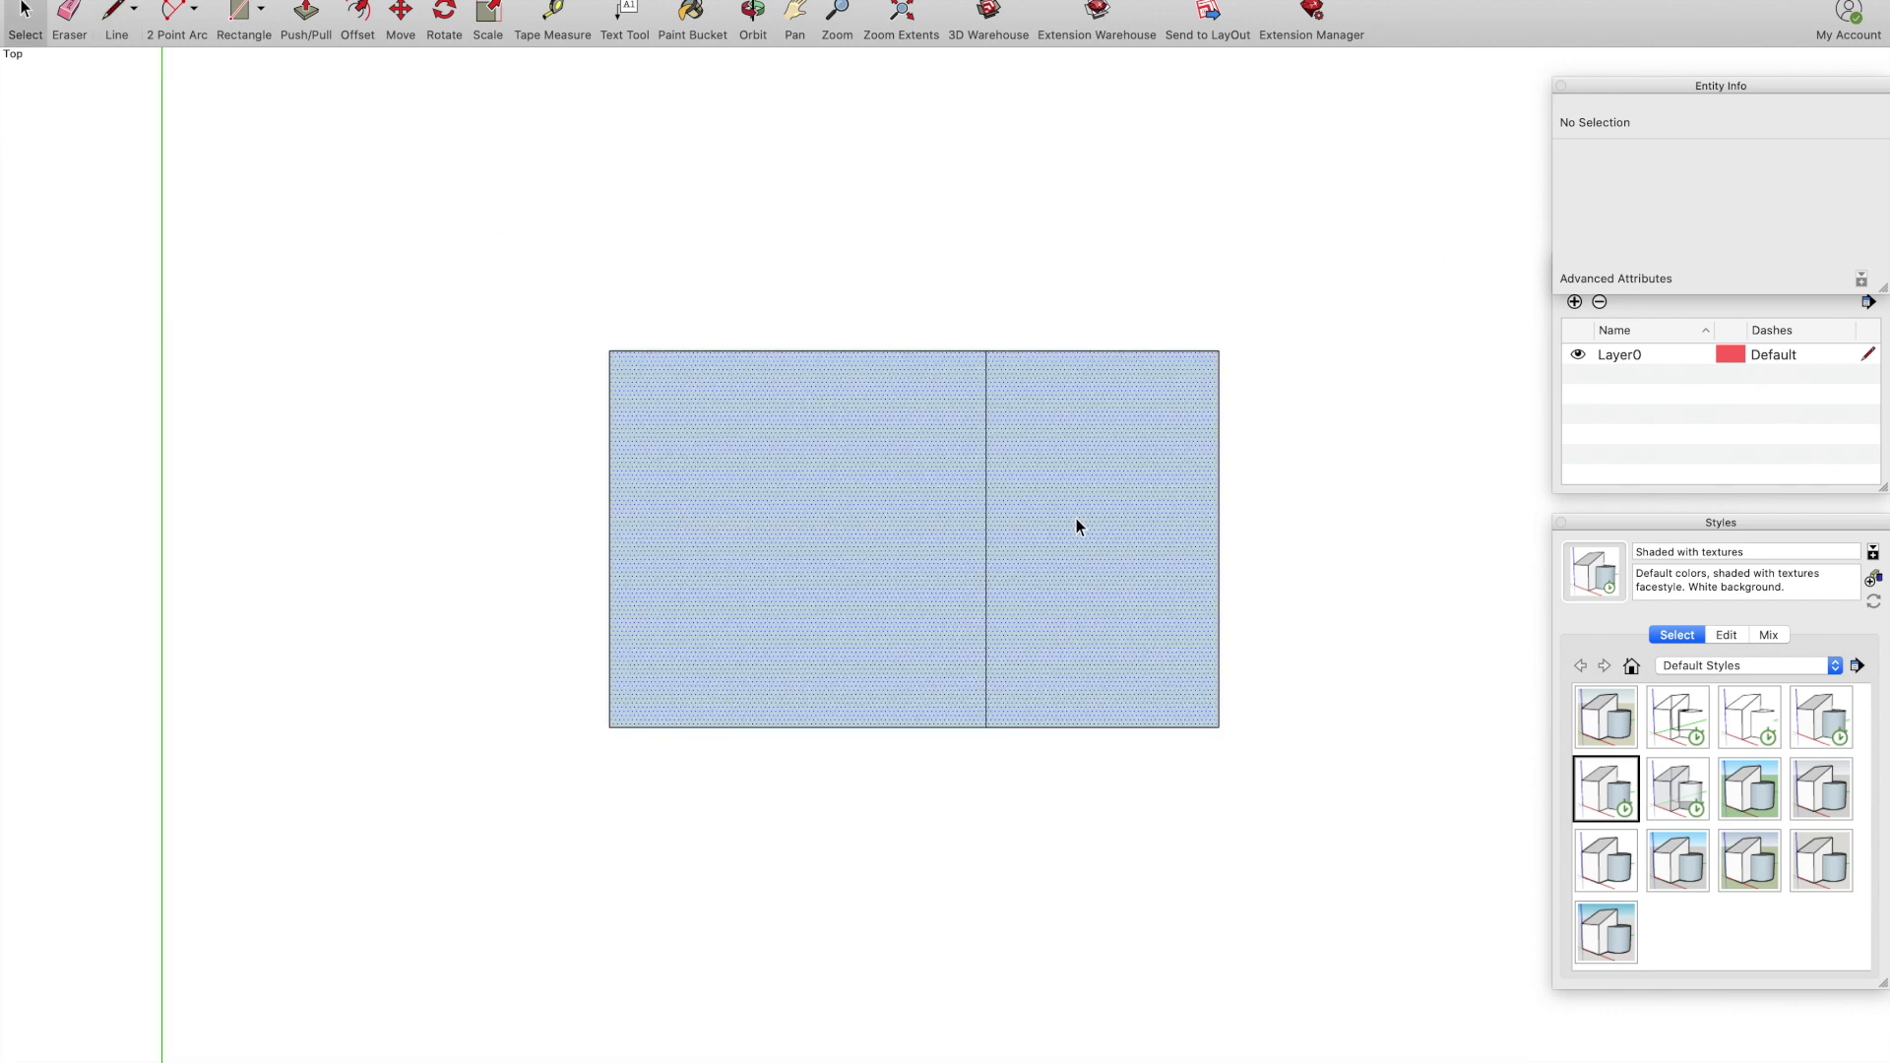
{"action": "left_click", "coordinate": [192, 0]}
{"action": "left_click", "coordinate": [280, 380]}
Separate the two groups by moving the golden rectangle straight down and the square straight up along the green axis
{"action": "key", "text": "m"}
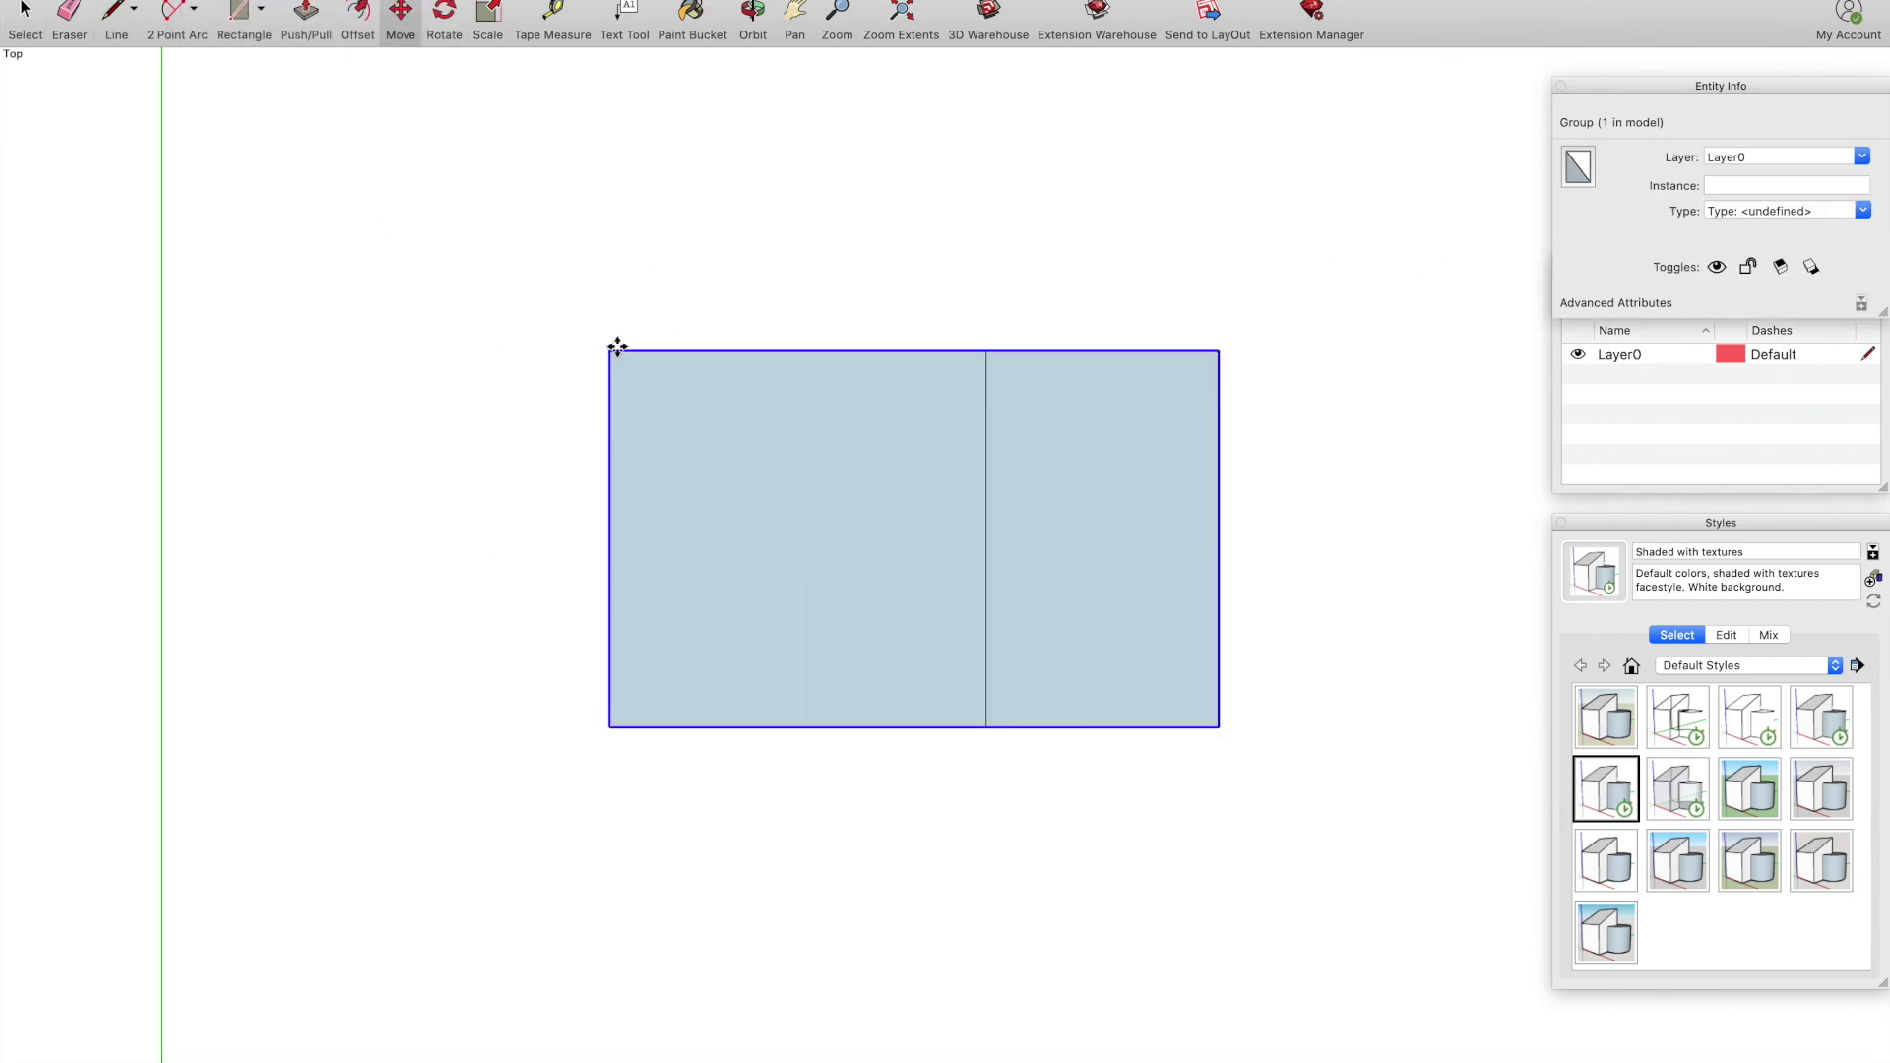
{"action": "left_click", "coordinate": [611, 351]}
{"action": "left_click", "coordinate": [611, 616]}
{"action": "key", "text": "space"}
{"action": "key", "text": "m"}
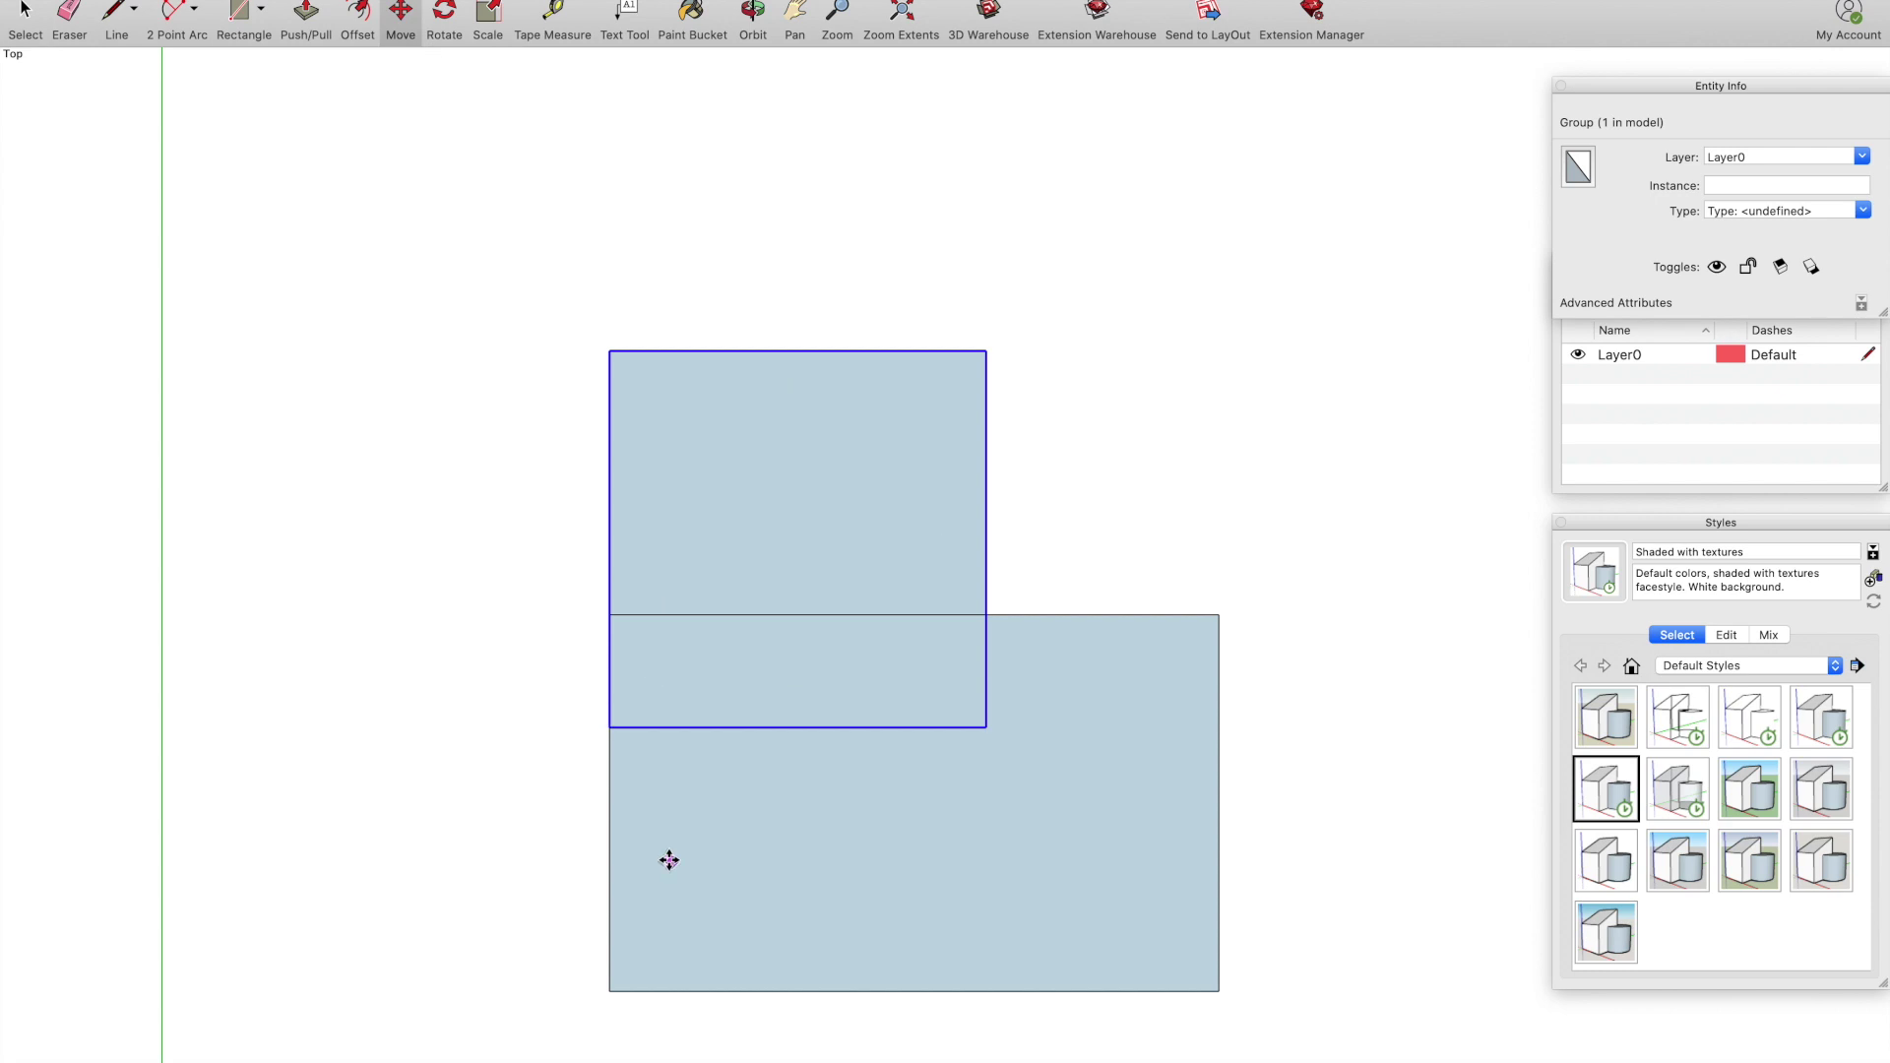
{"action": "left_click", "coordinate": [607, 844]}
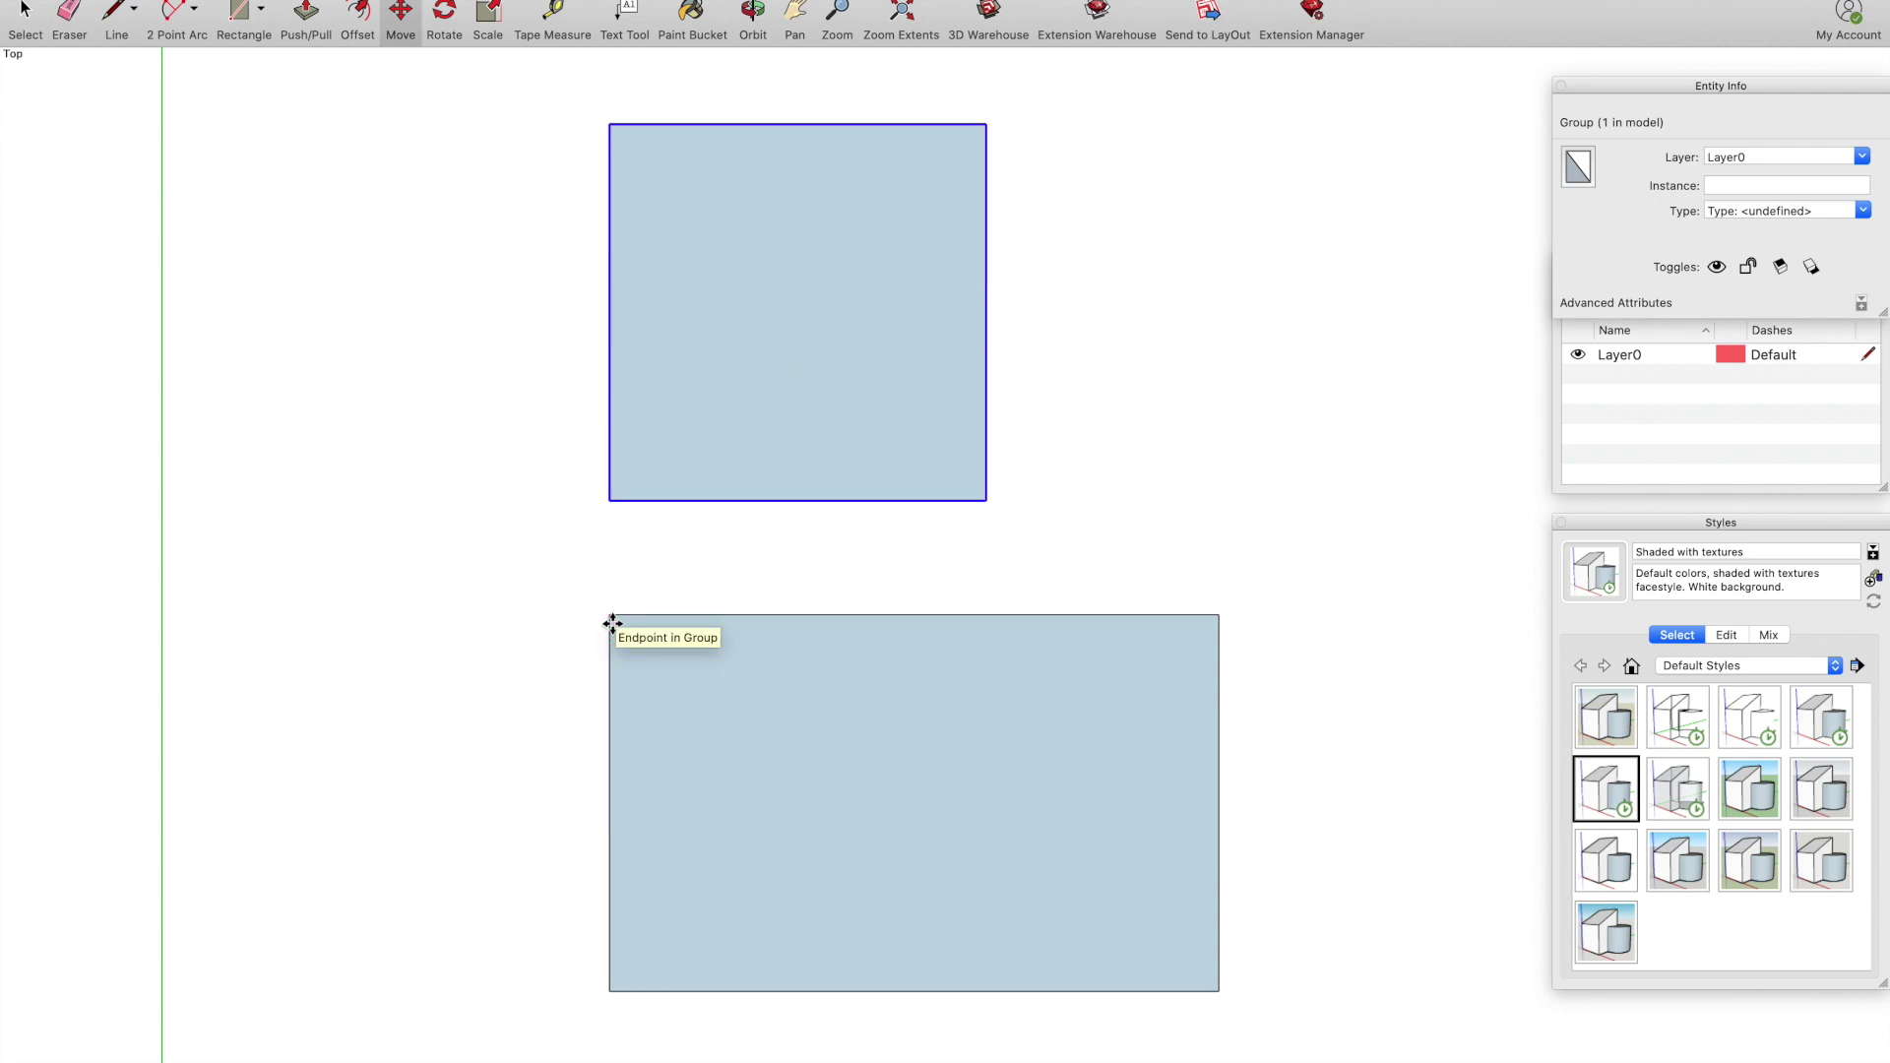
{"action": "left_click", "coordinate": [610, 616]}
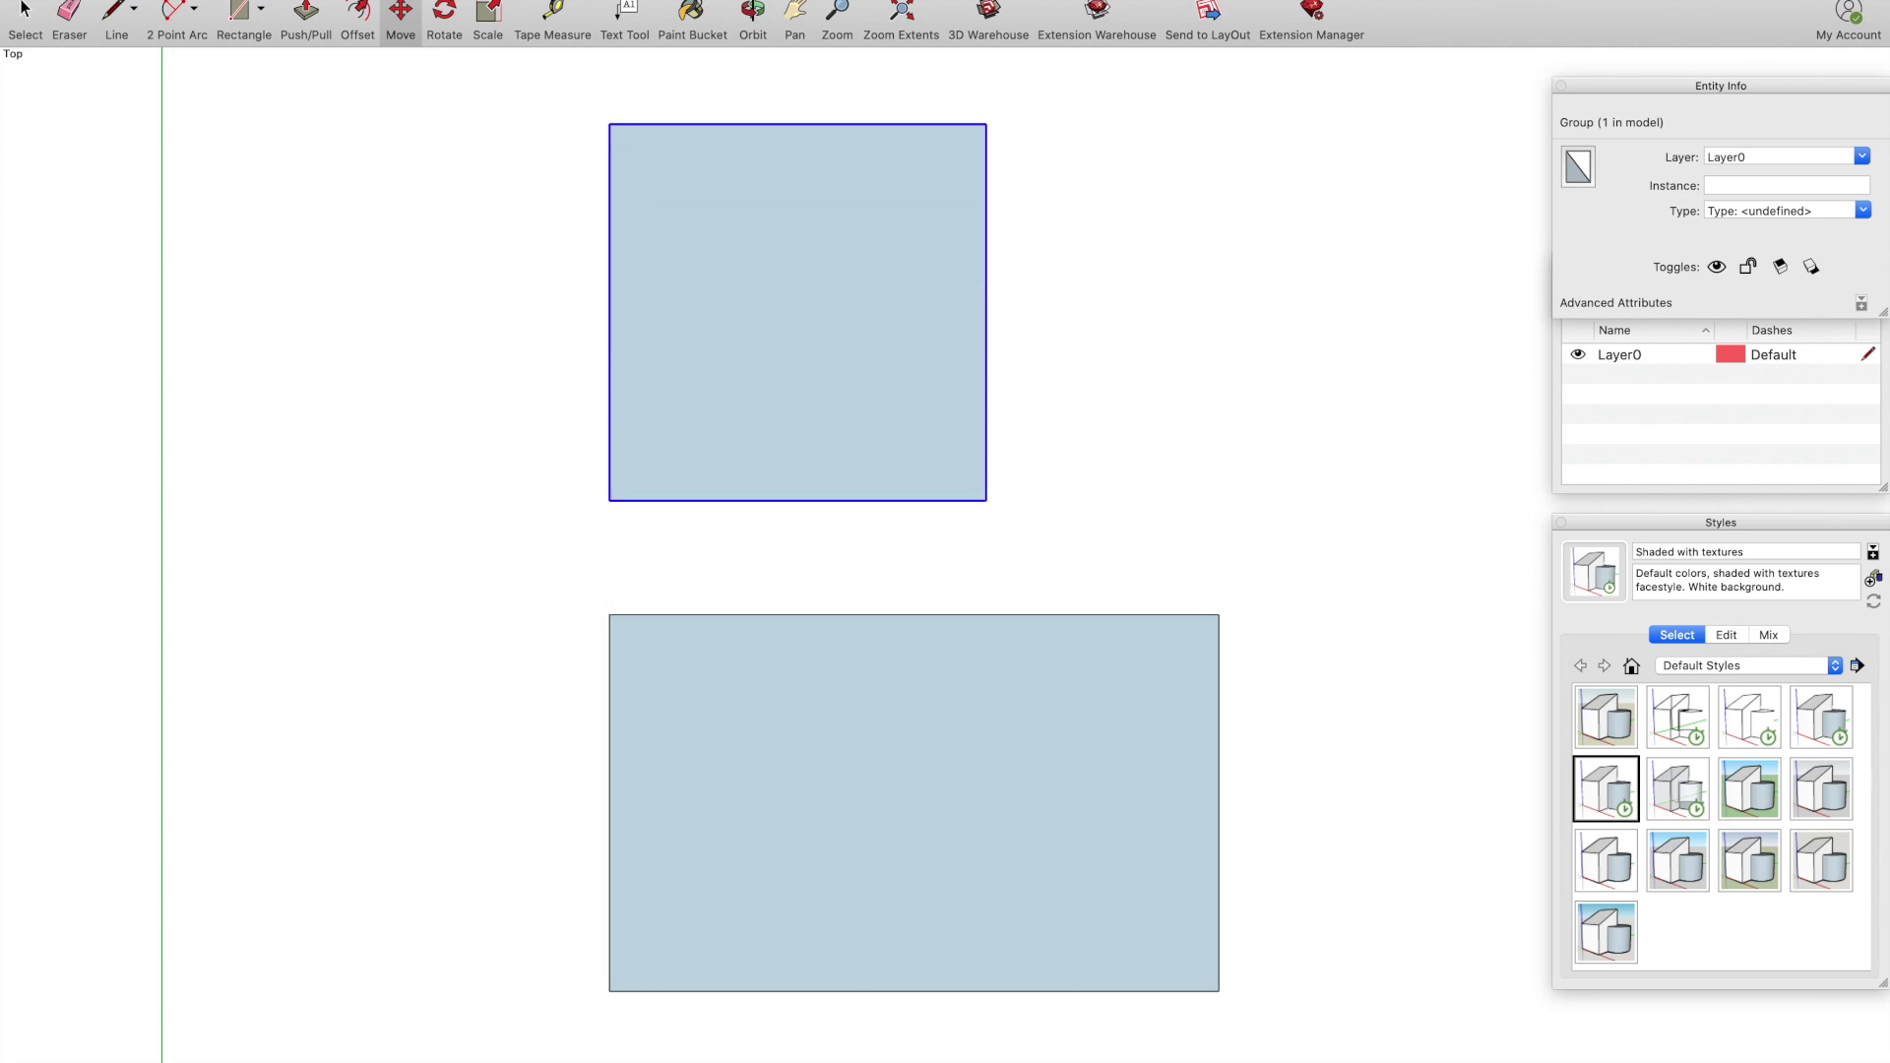
In a perspective view, move the square group farther away from the golden rectangle along the green axis, using the origin as base point
{"action": "key", "text": "space"}
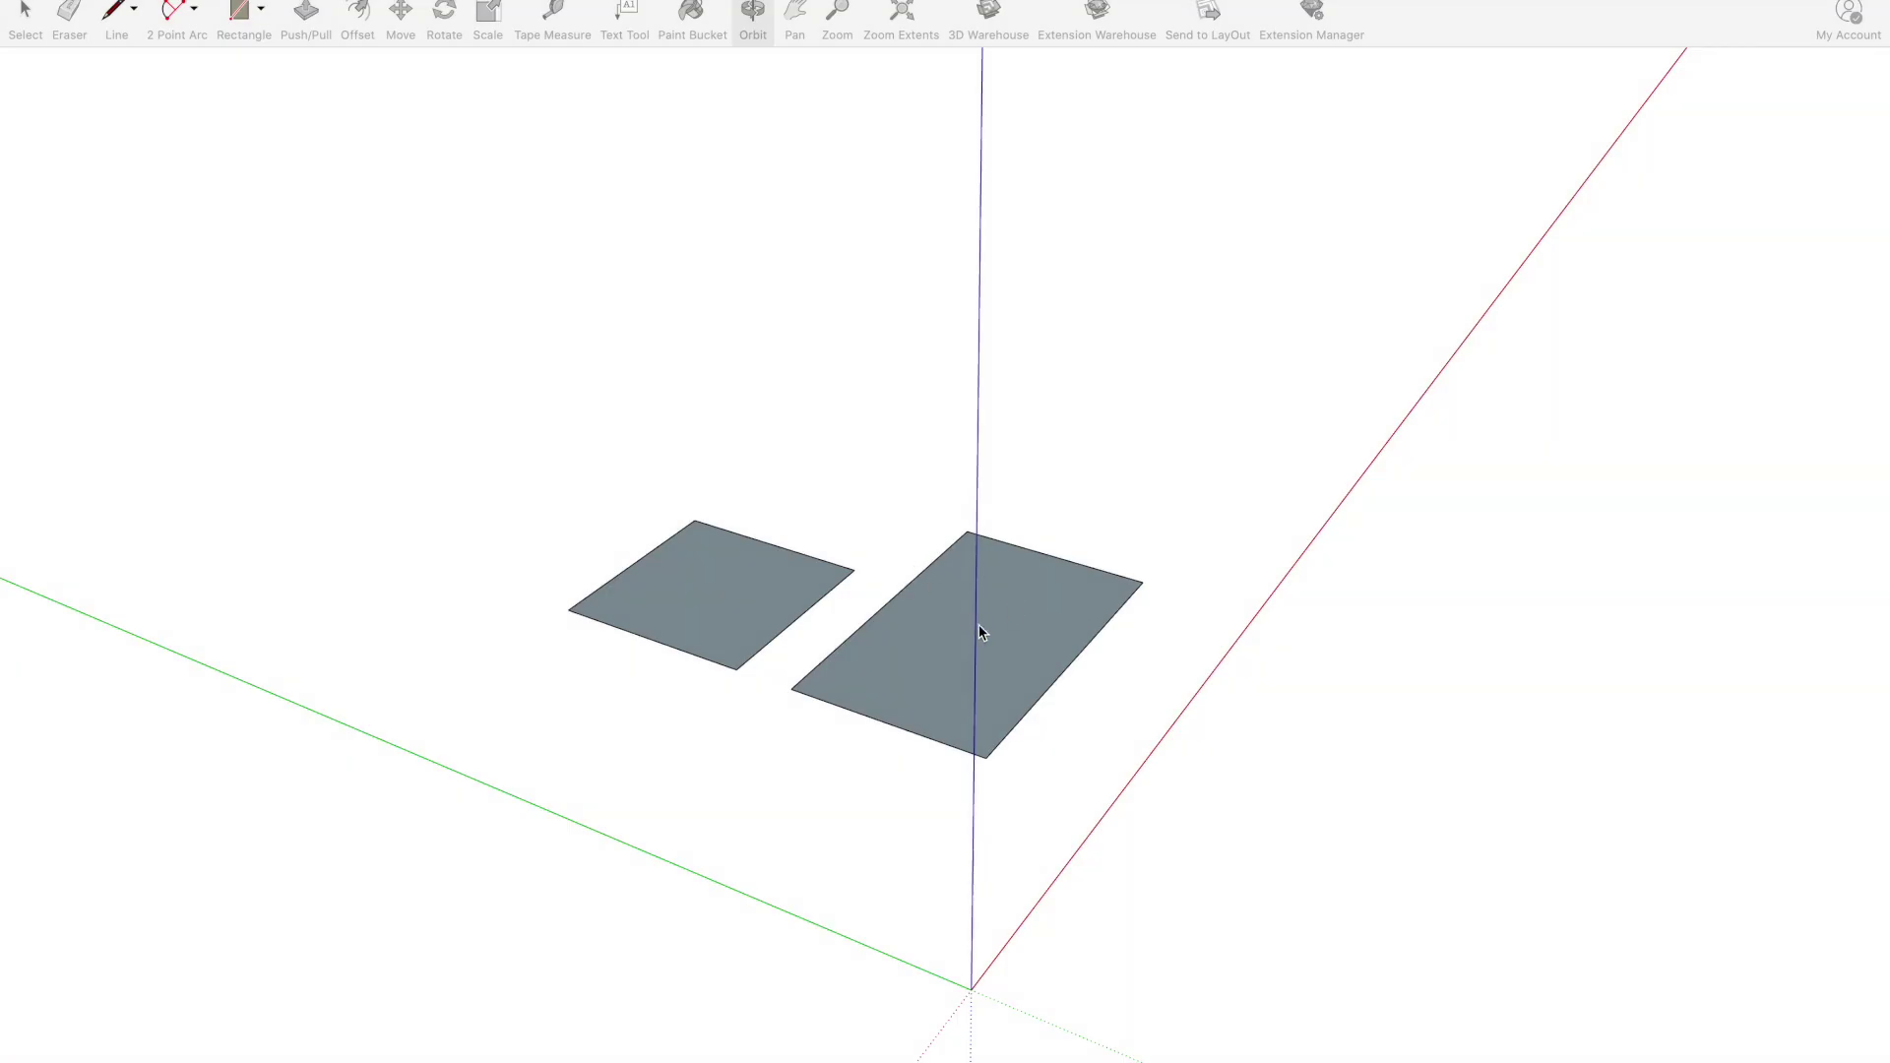
{"action": "scroll", "coordinate": [1025, 596], "scroll_direction": "up", "scroll_amount": 1}
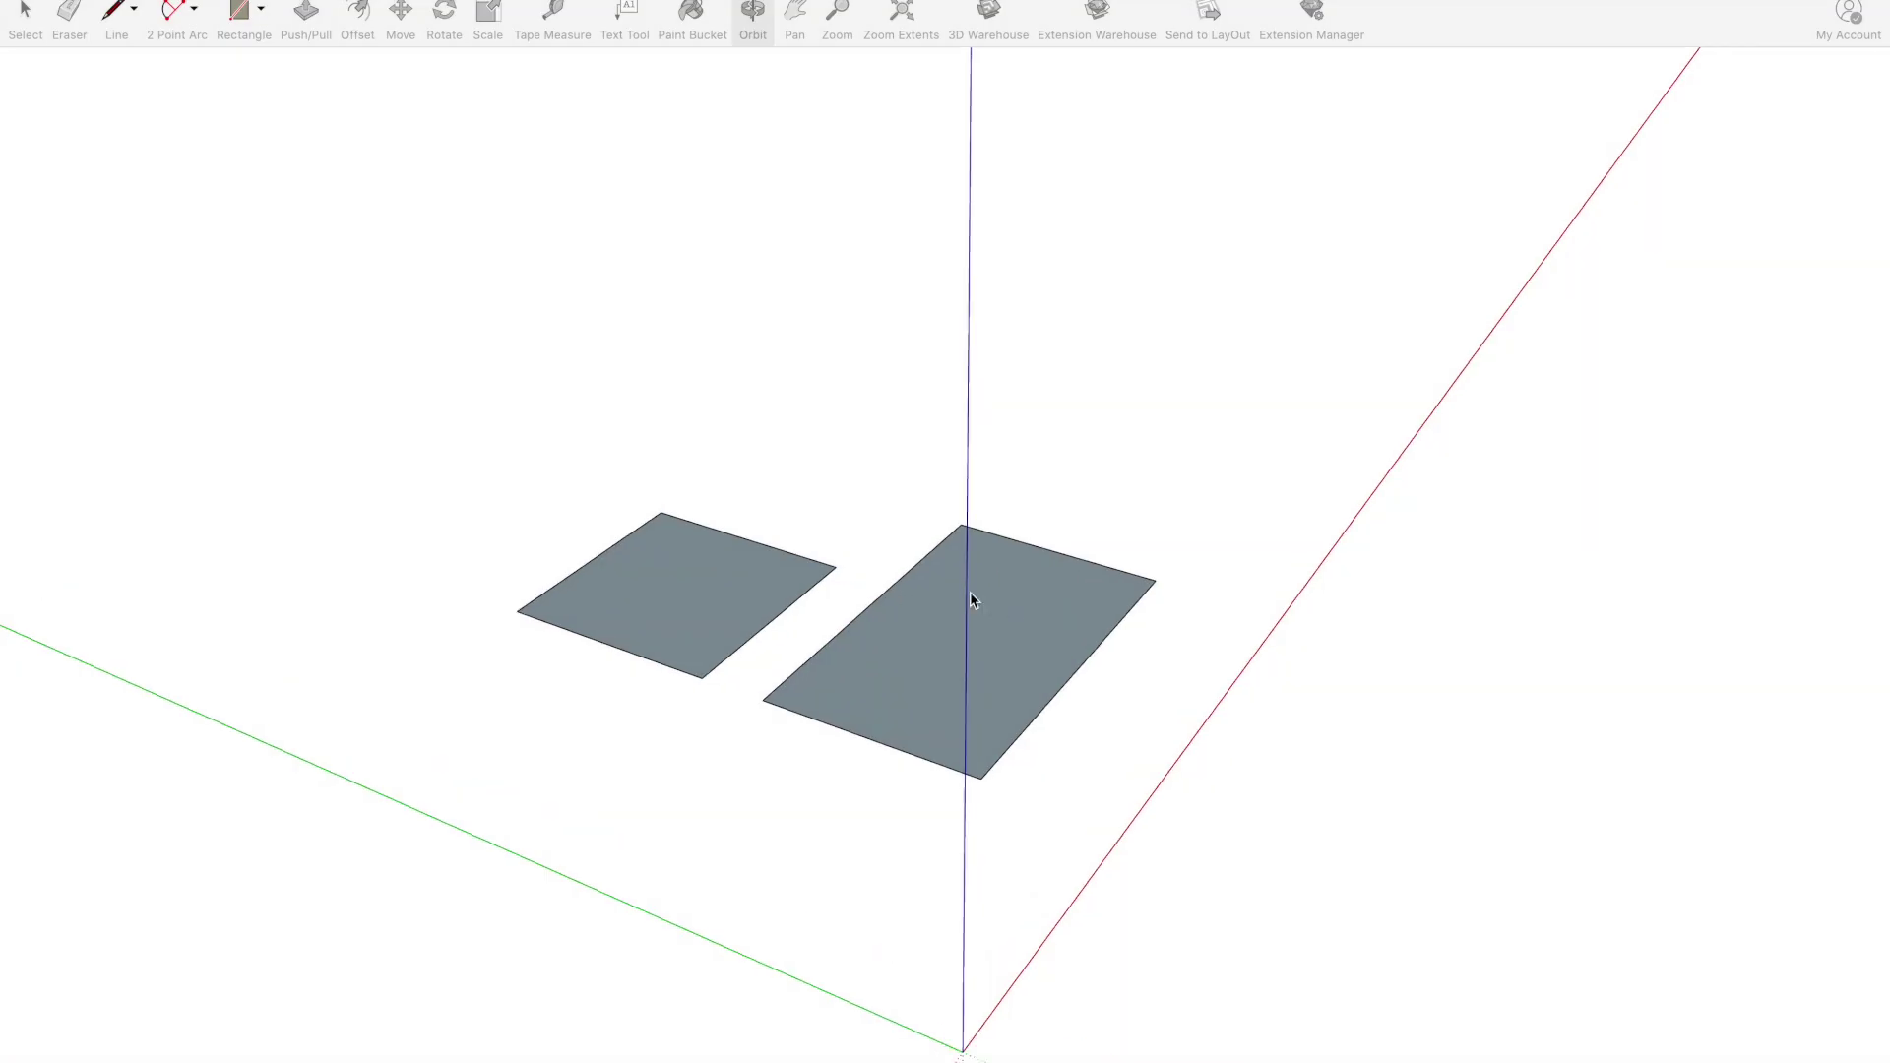
{"action": "left_click", "coordinate": [722, 588]}
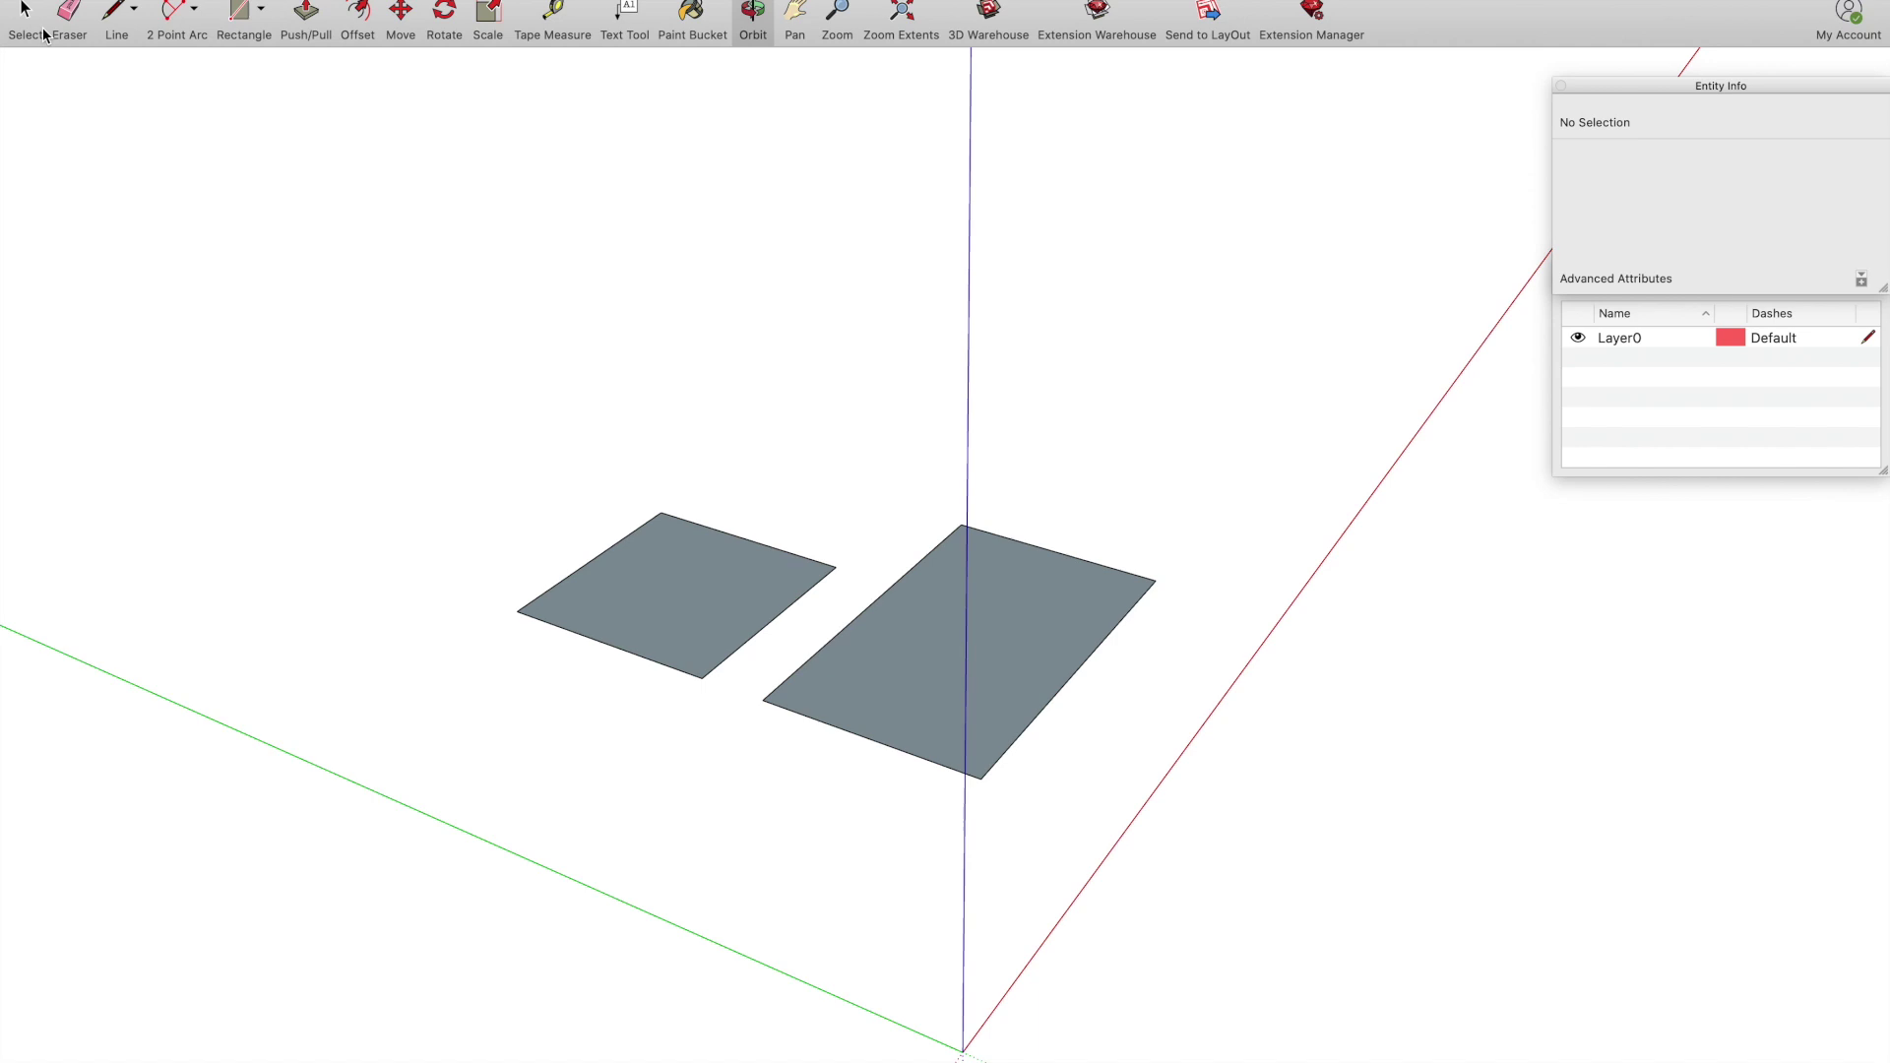
{"action": "left_click", "coordinate": [24, 14]}
{"action": "left_click", "coordinate": [691, 585]}
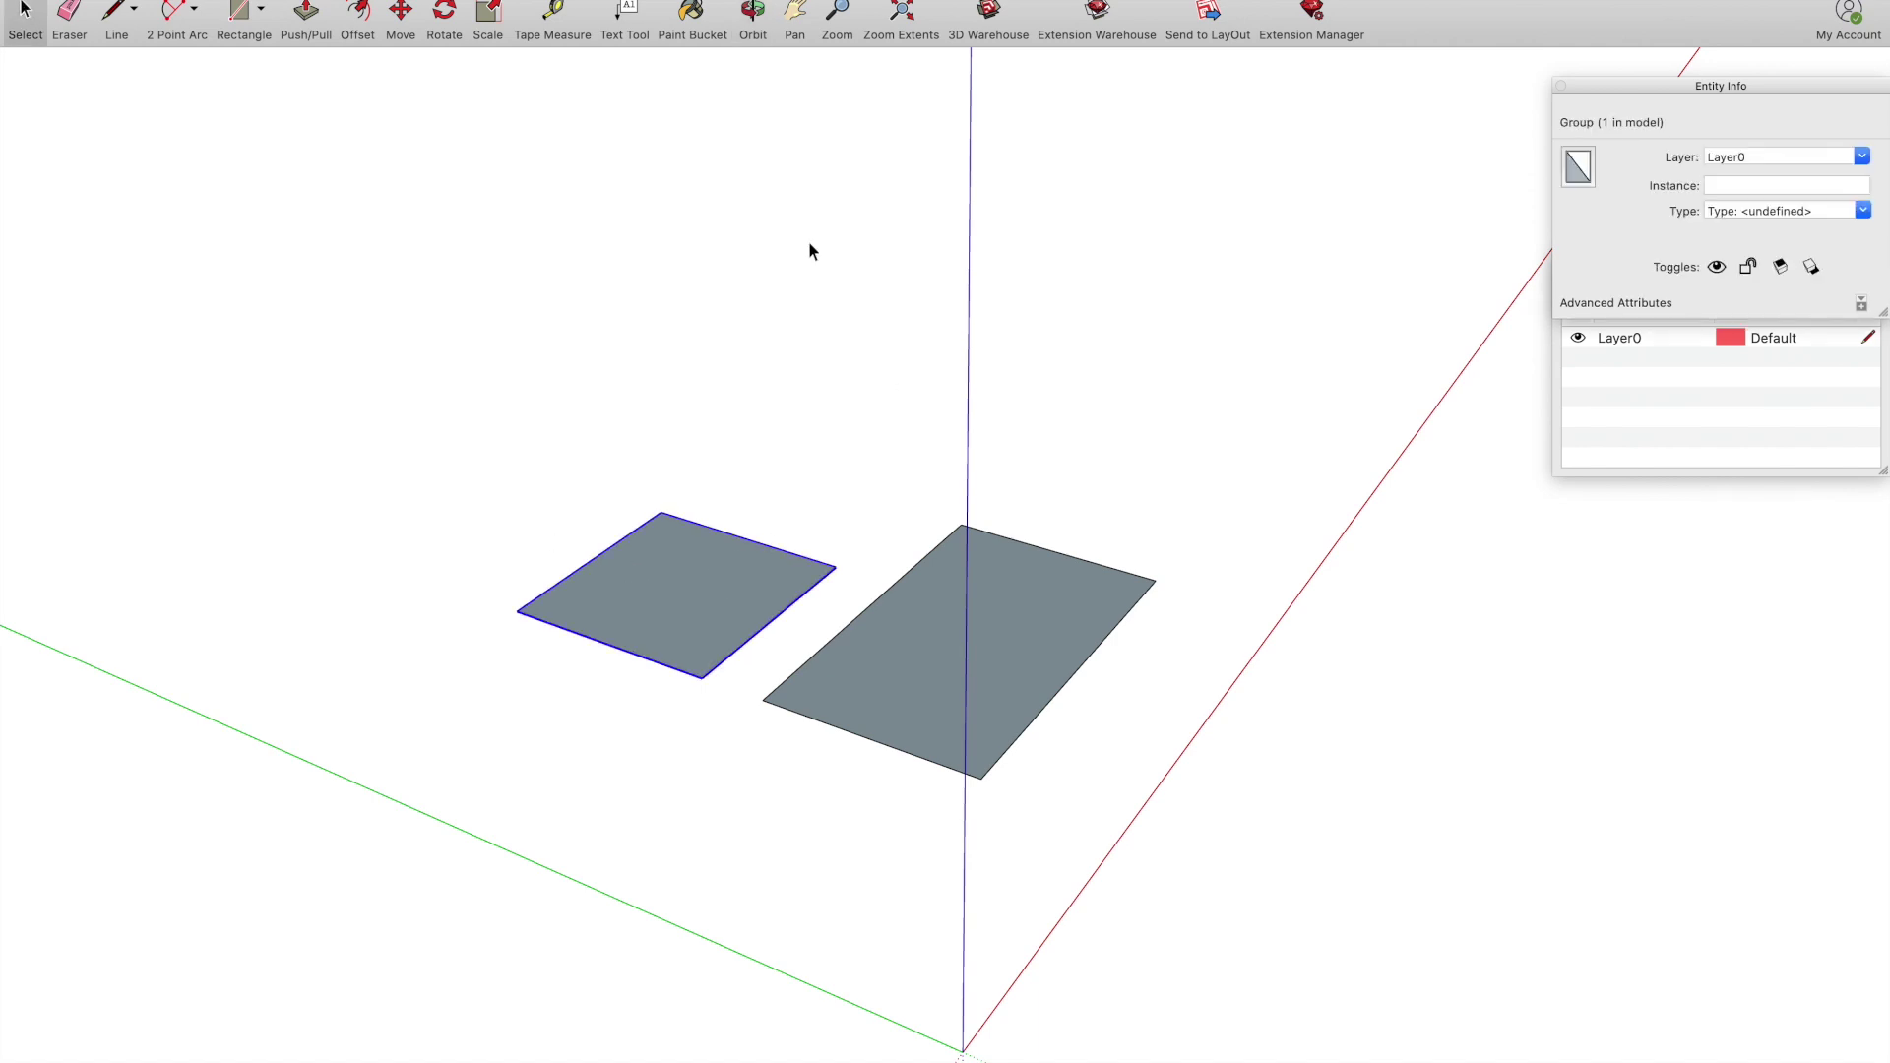
{"action": "left_click", "coordinate": [400, 11]}
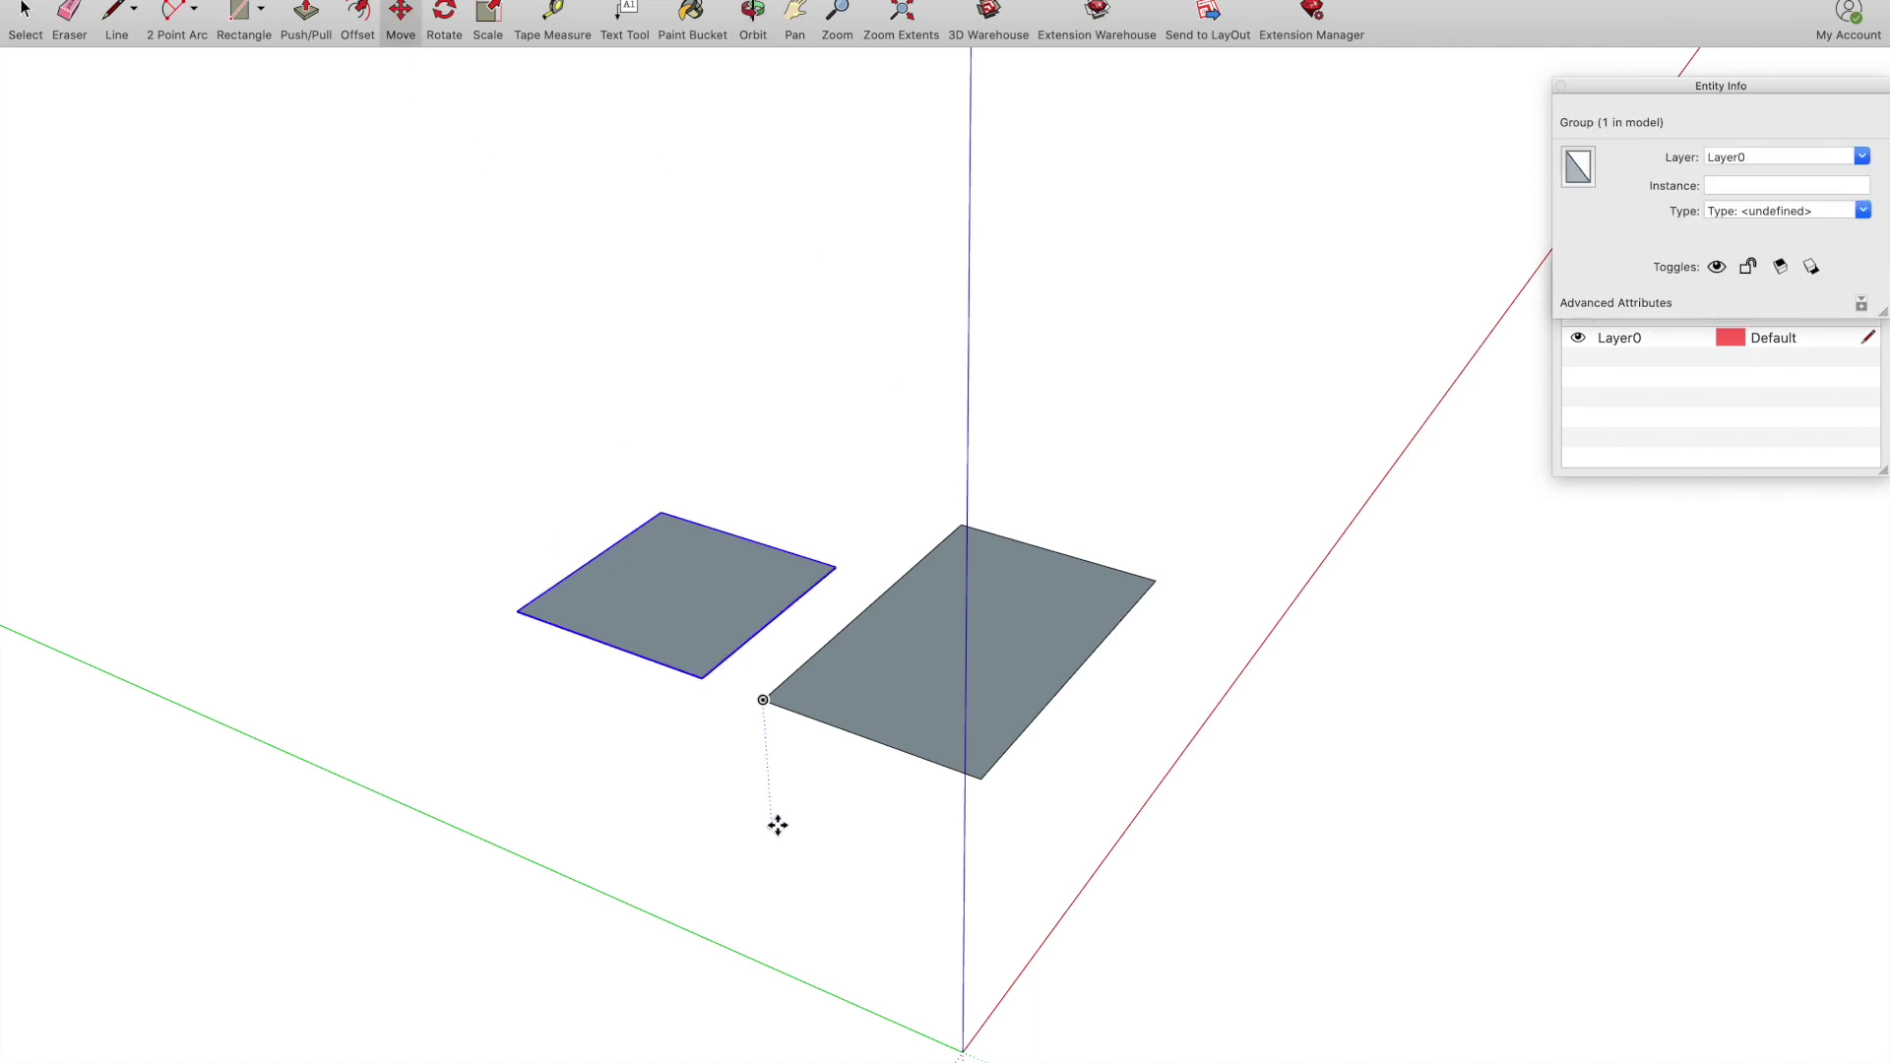
{"action": "left_click", "coordinate": [964, 1052]}
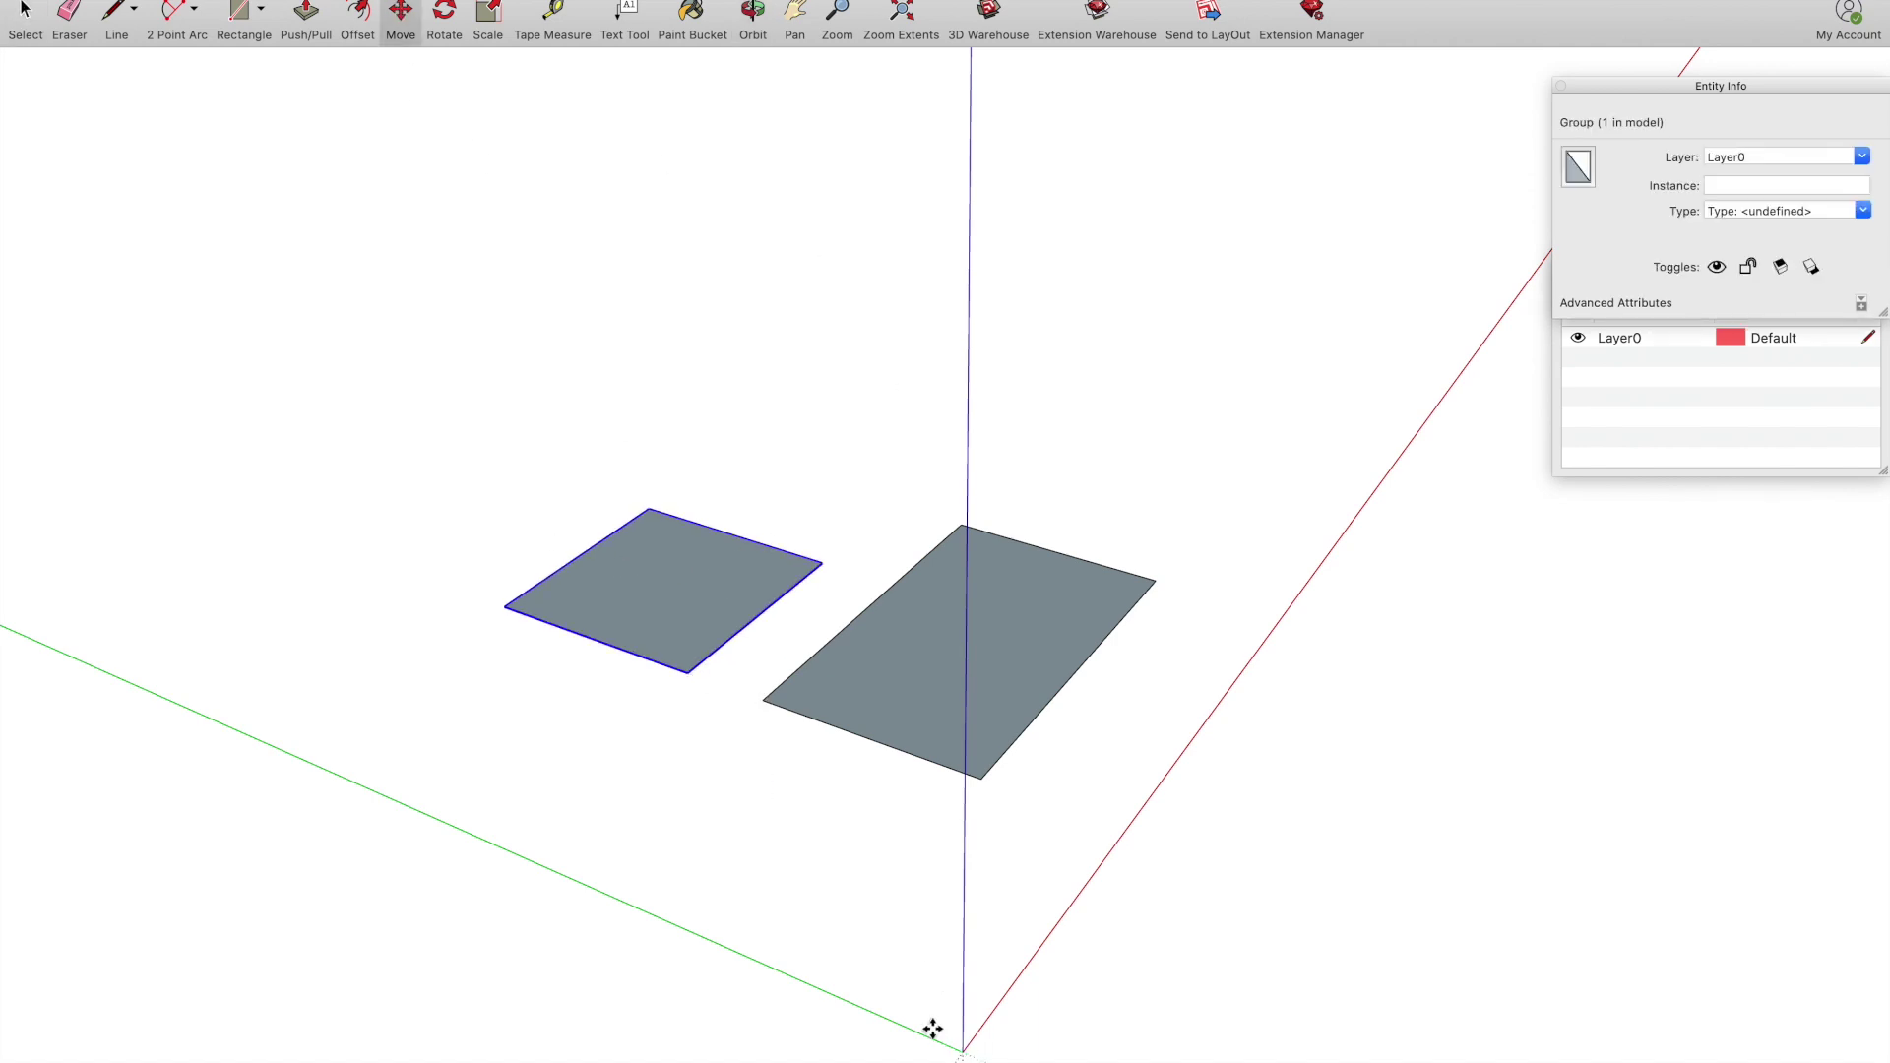
{"action": "left_click", "coordinate": [347, 779]}
{"action": "scroll", "coordinate": [1312, 759], "scroll_direction": "down", "scroll_amount": 3}
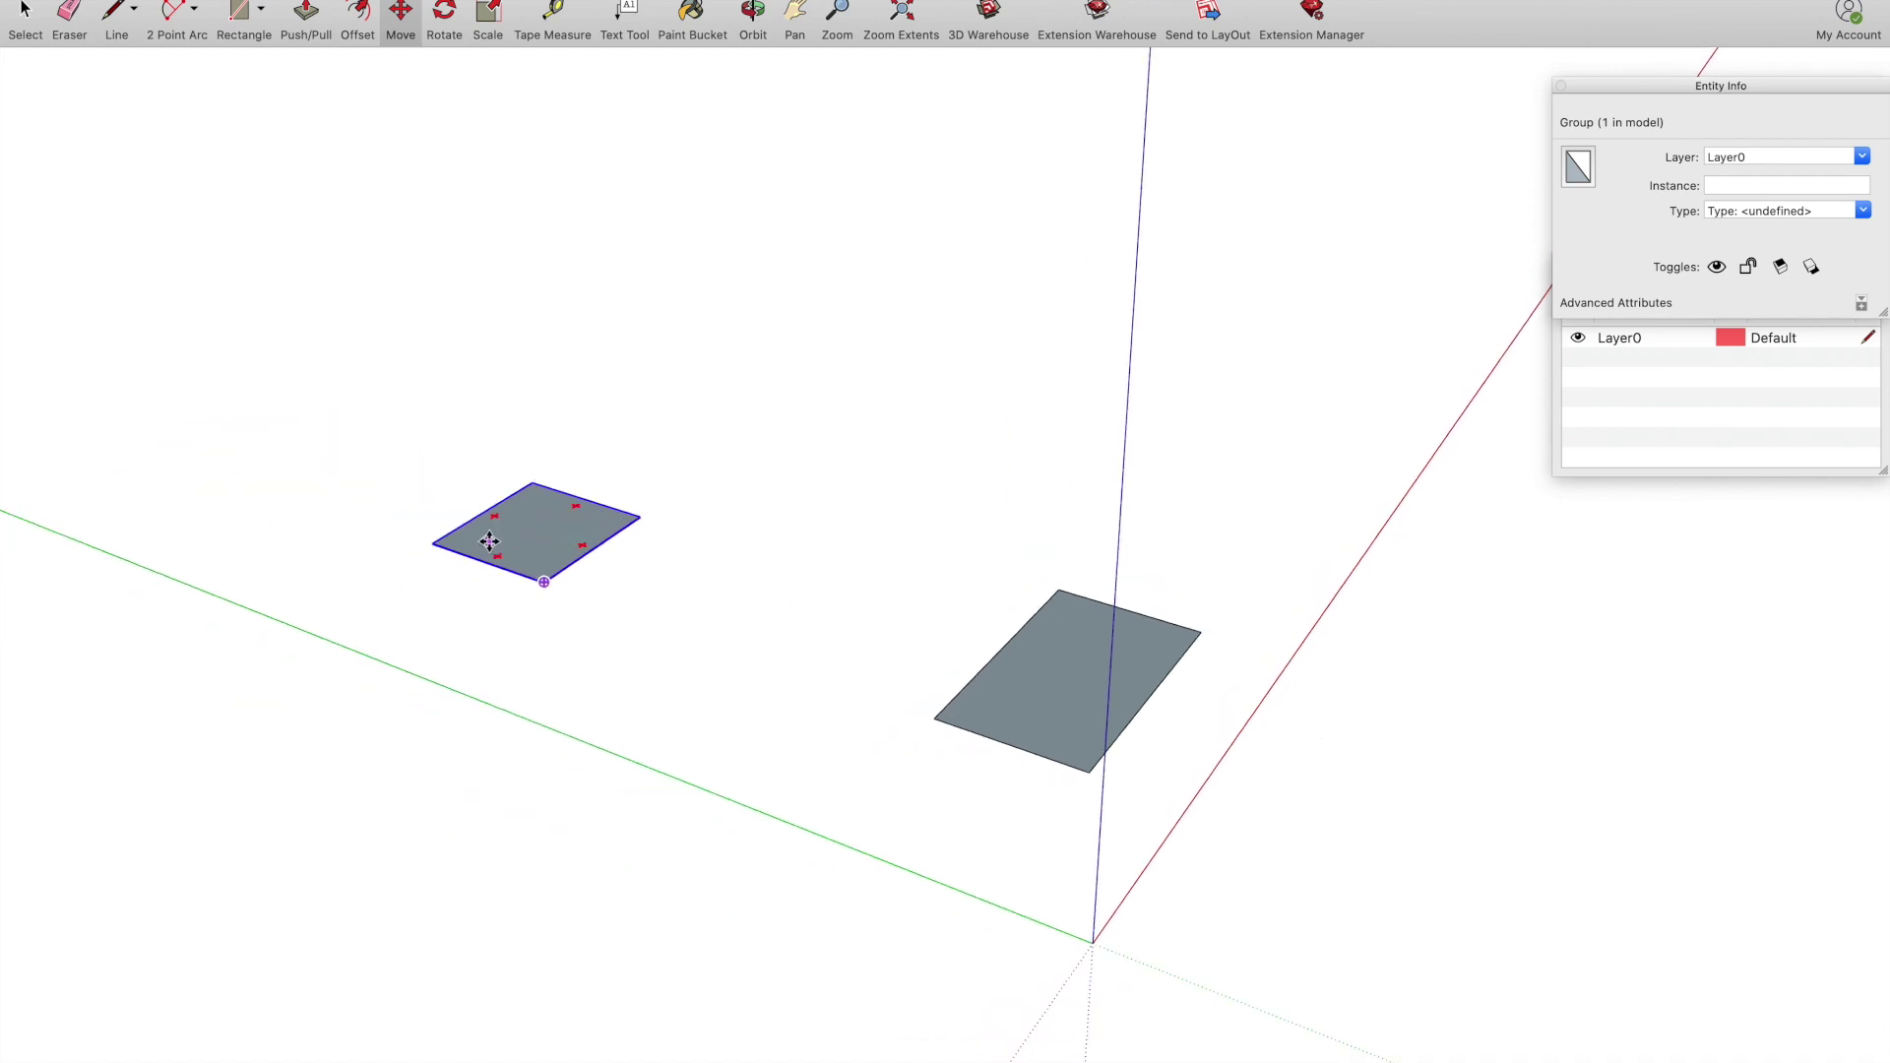
{"action": "scroll", "coordinate": [487, 539], "scroll_direction": "up", "scroll_amount": 5}
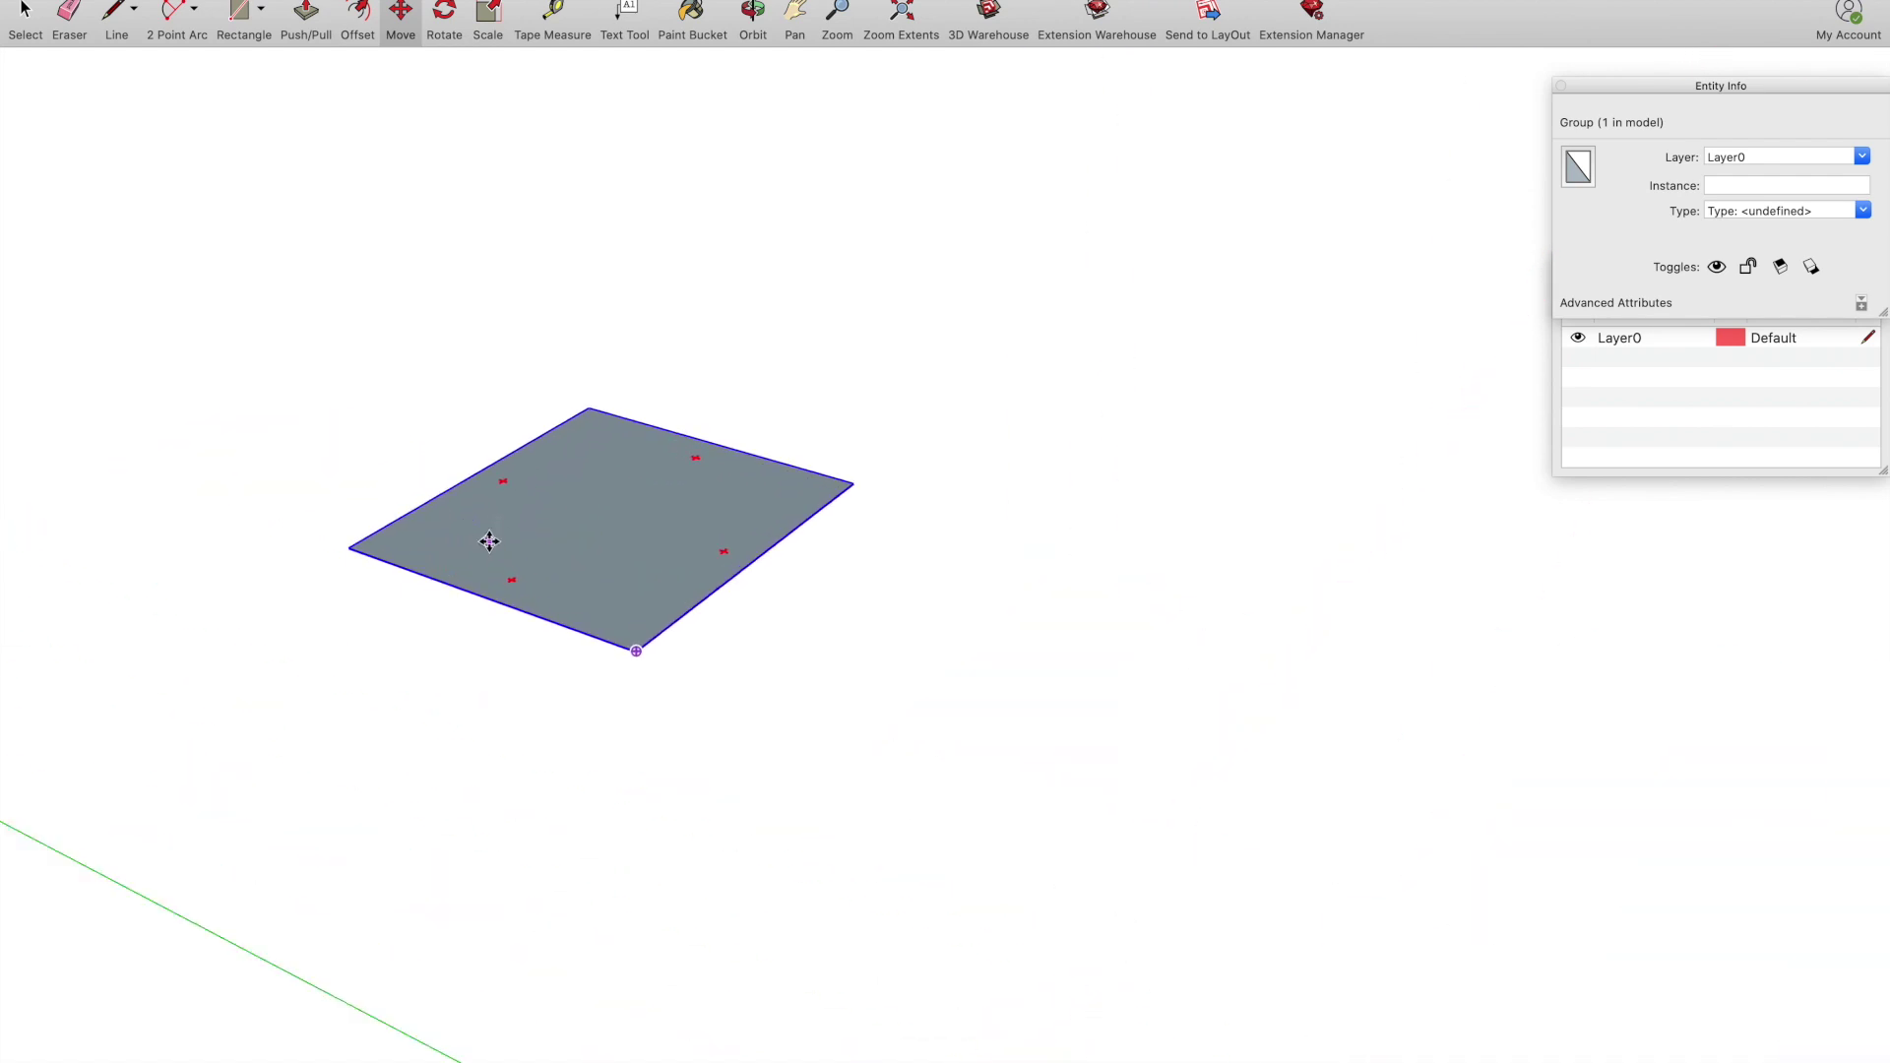
{"action": "left_click", "coordinate": [754, 15]}
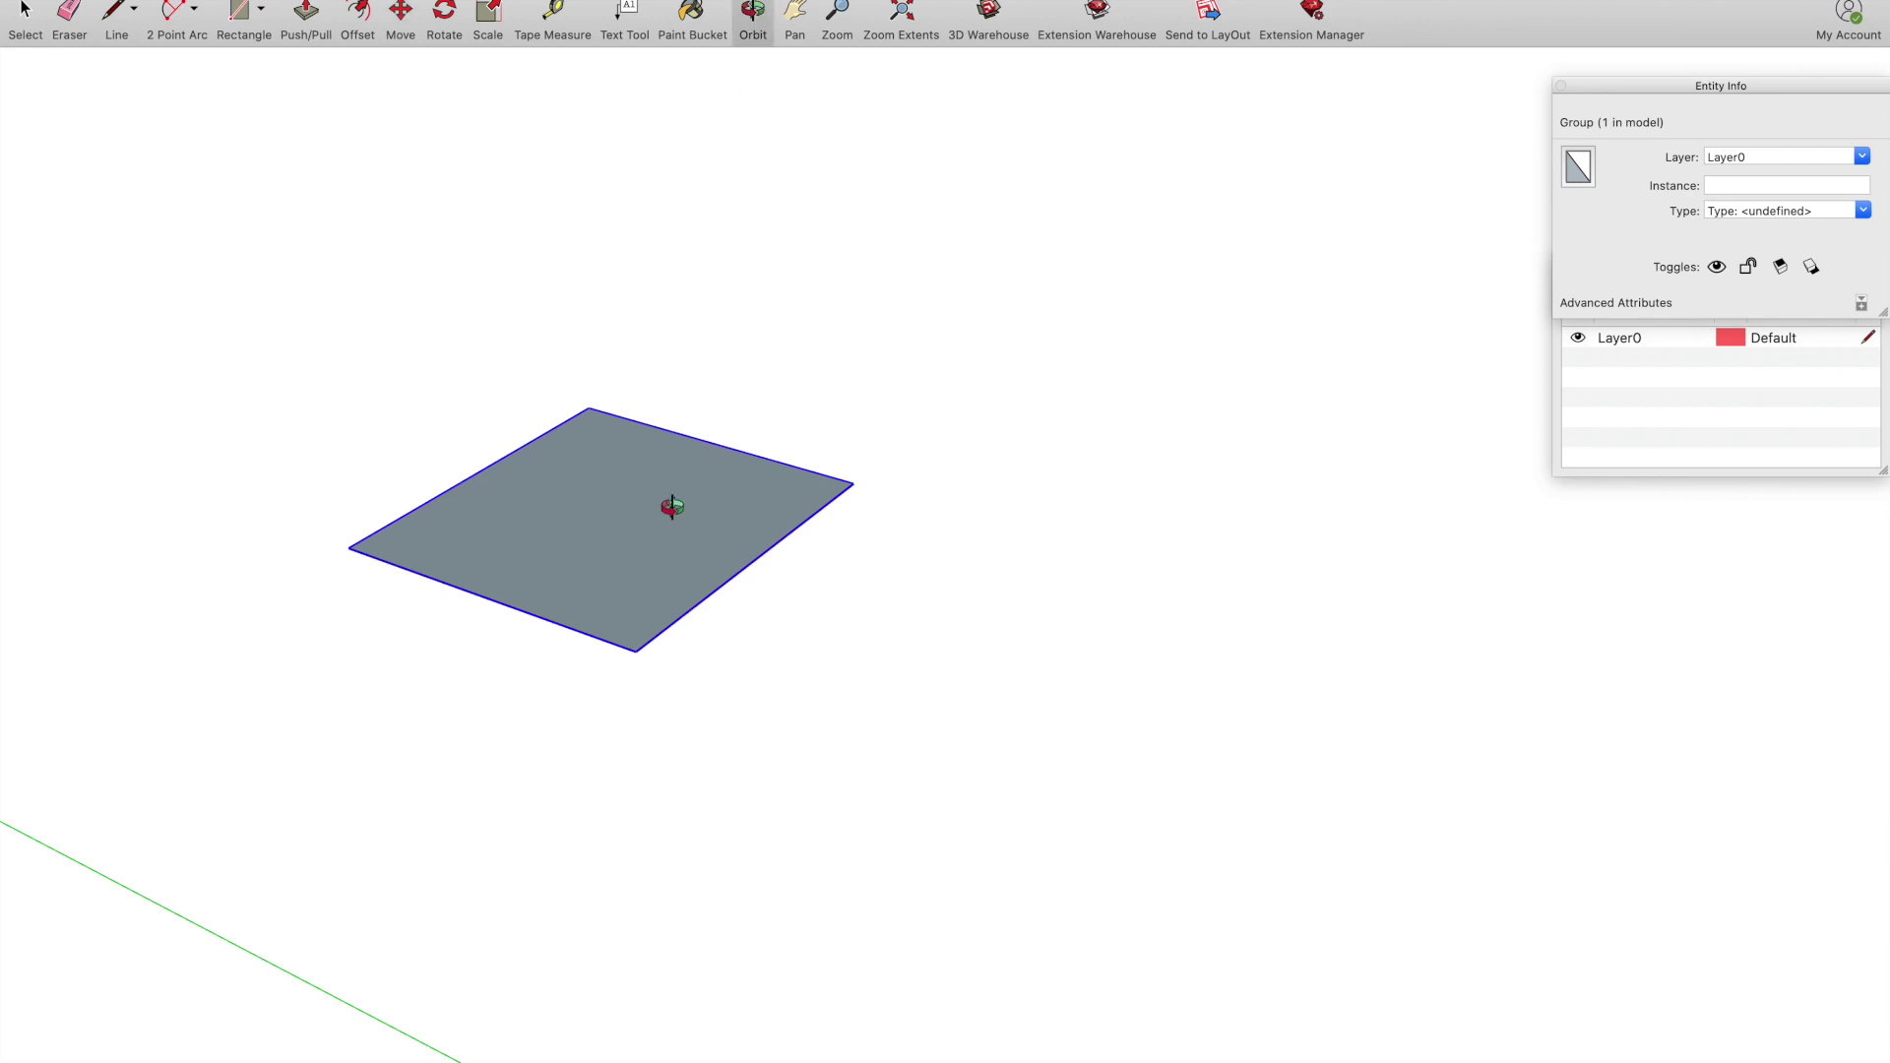
{"action": "left_click_drag", "start_coordinate": [666, 506], "coordinate": [502, 338]}
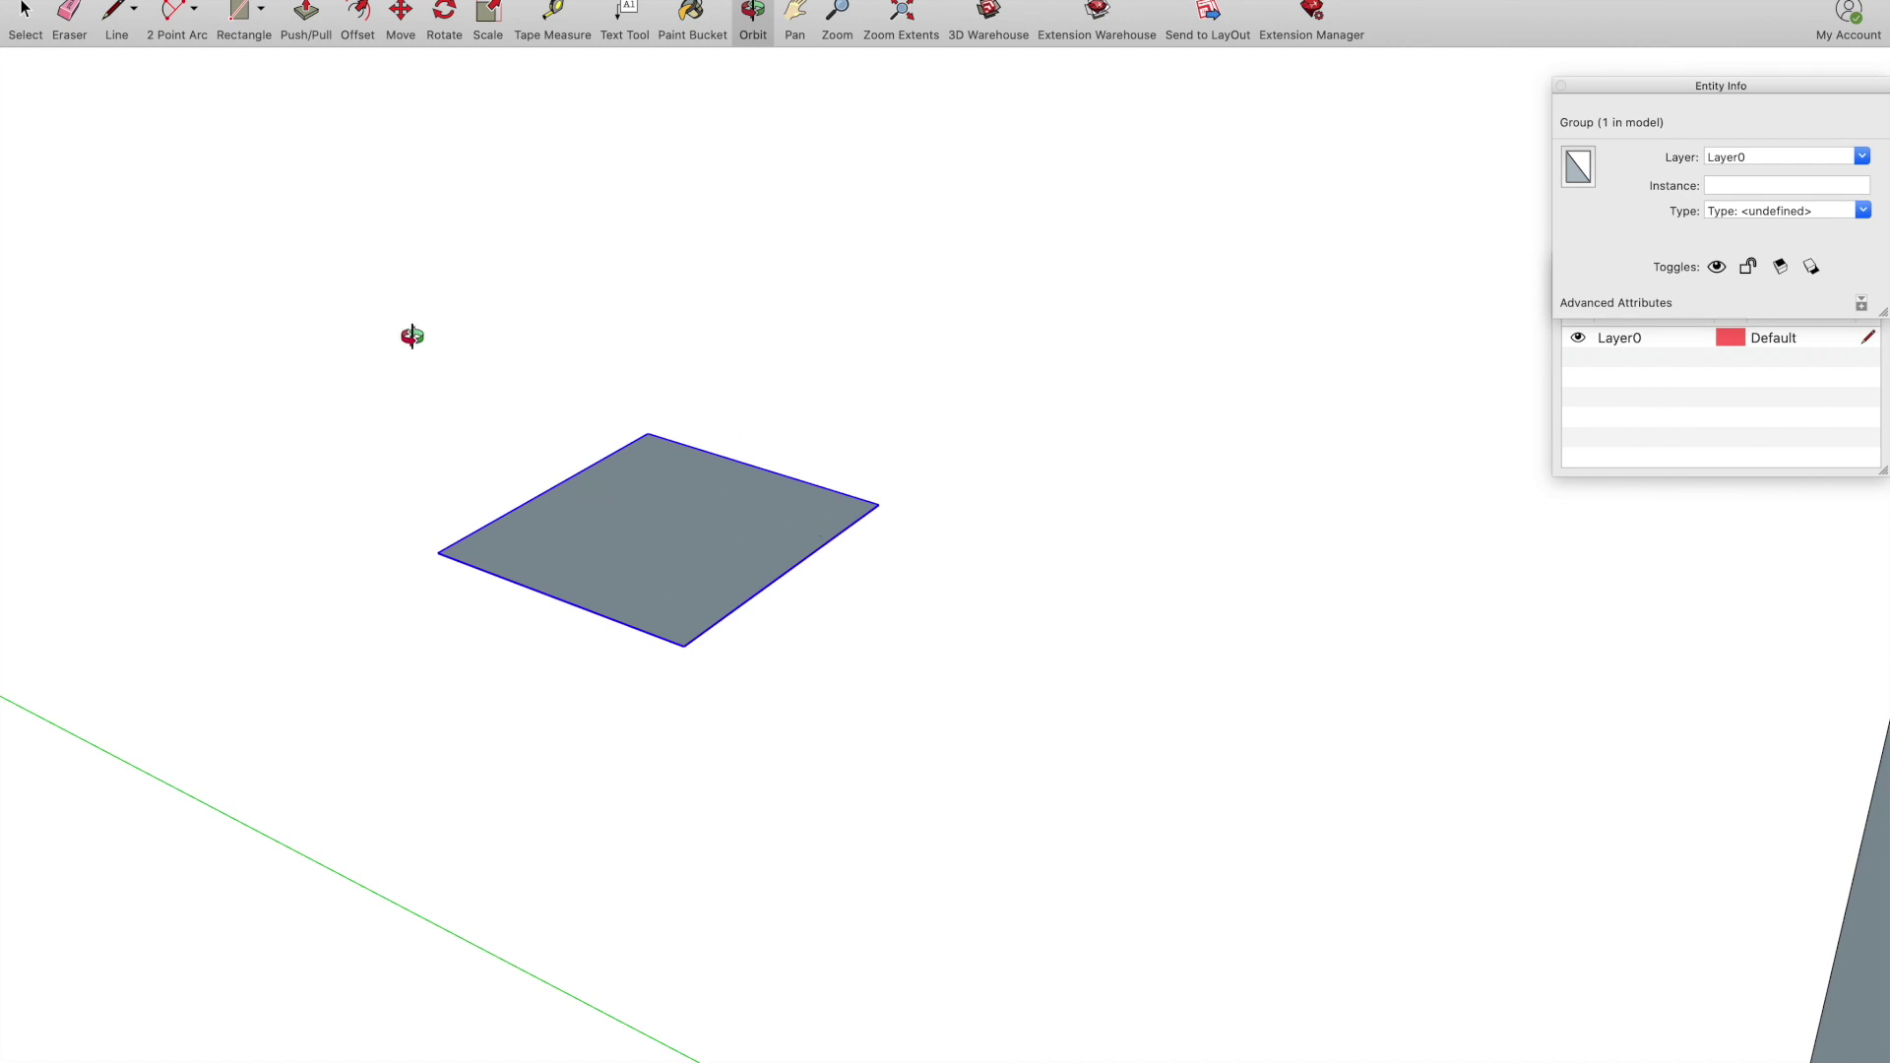
{"action": "left_click", "coordinate": [445, 17]}
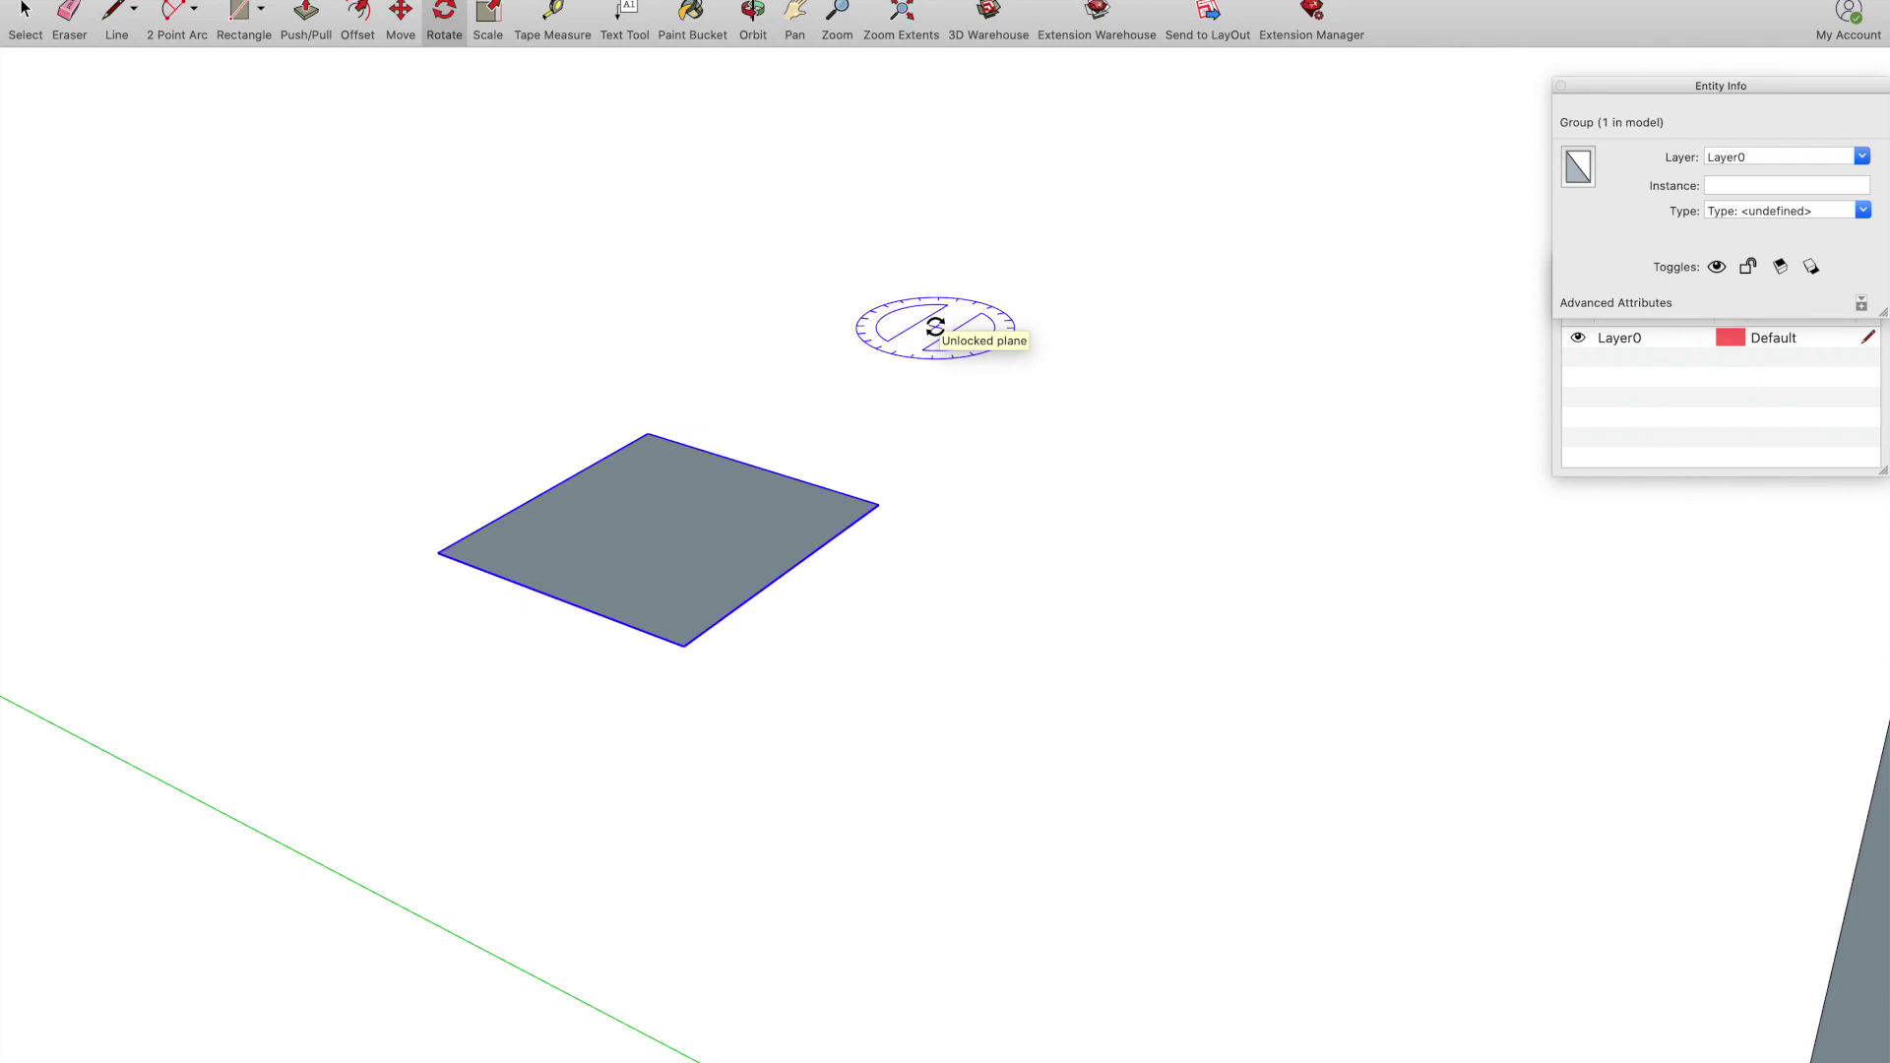
{"action": "left_click", "coordinate": [880, 504]}
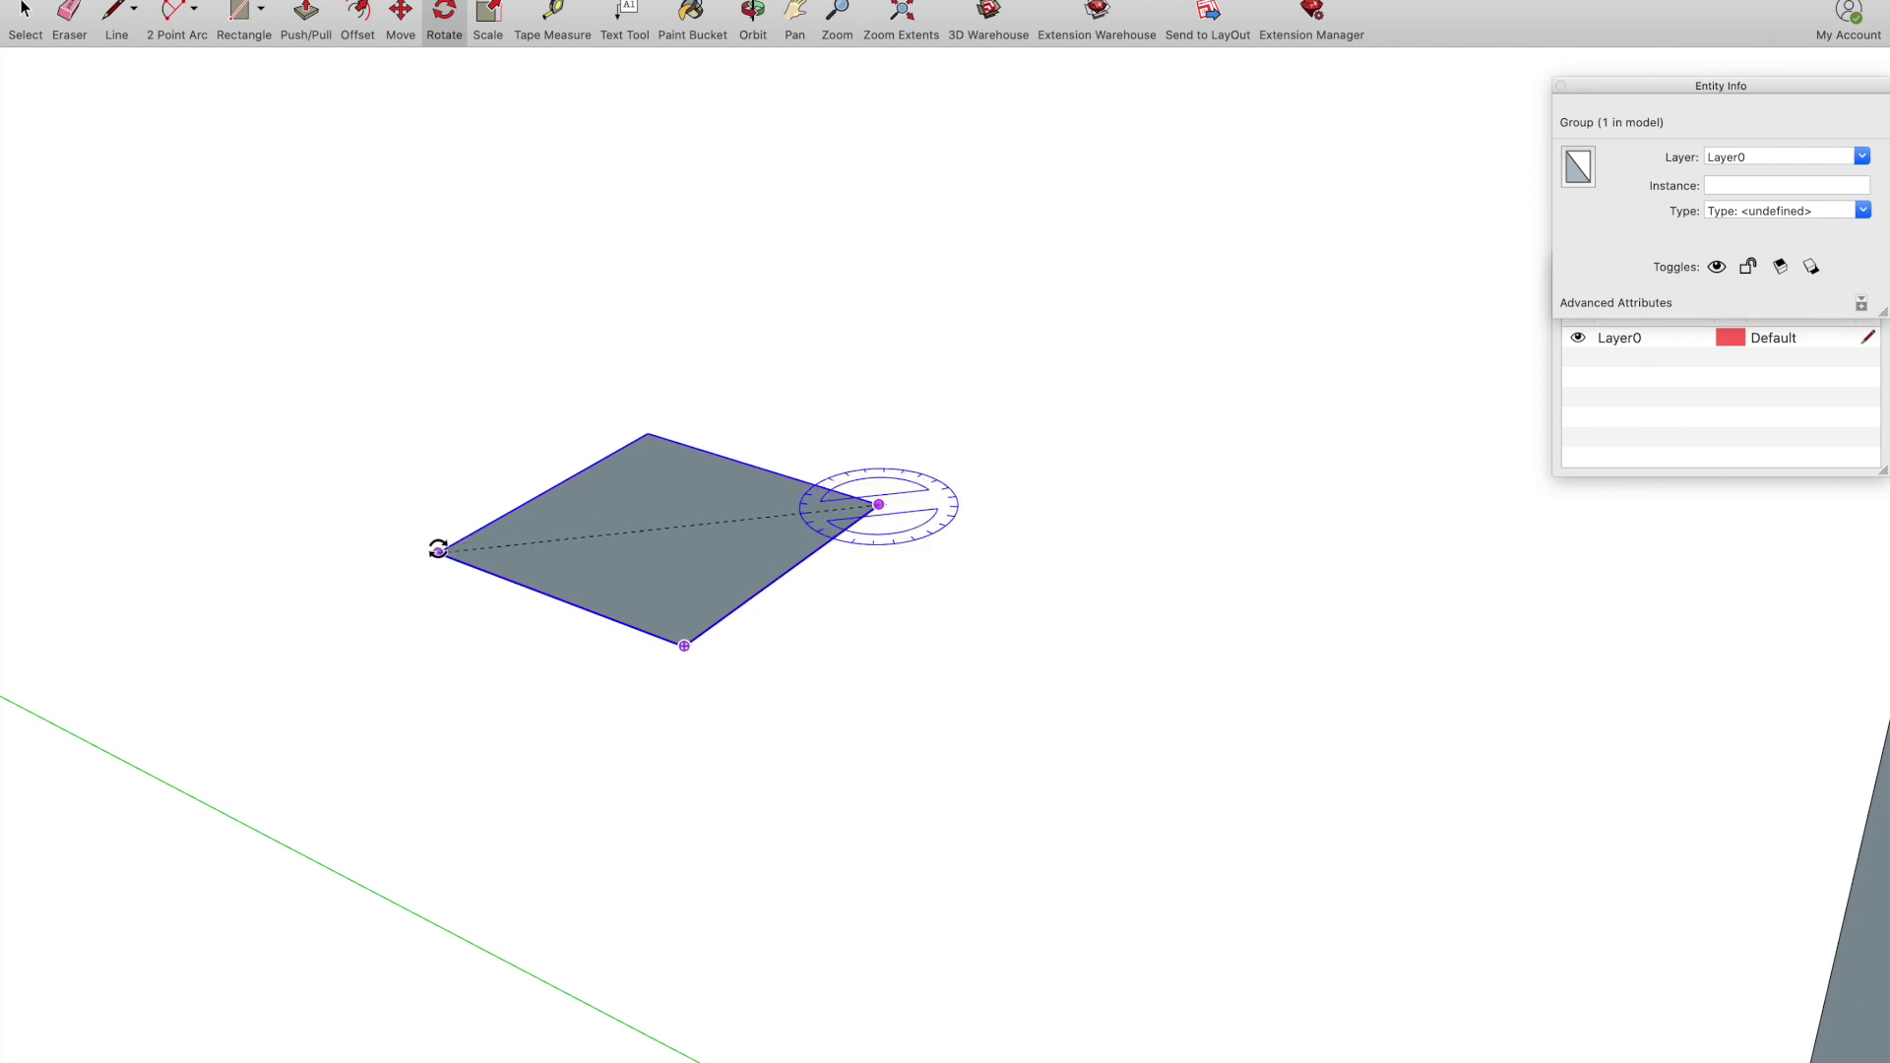
{"action": "left_click", "coordinate": [686, 645]}
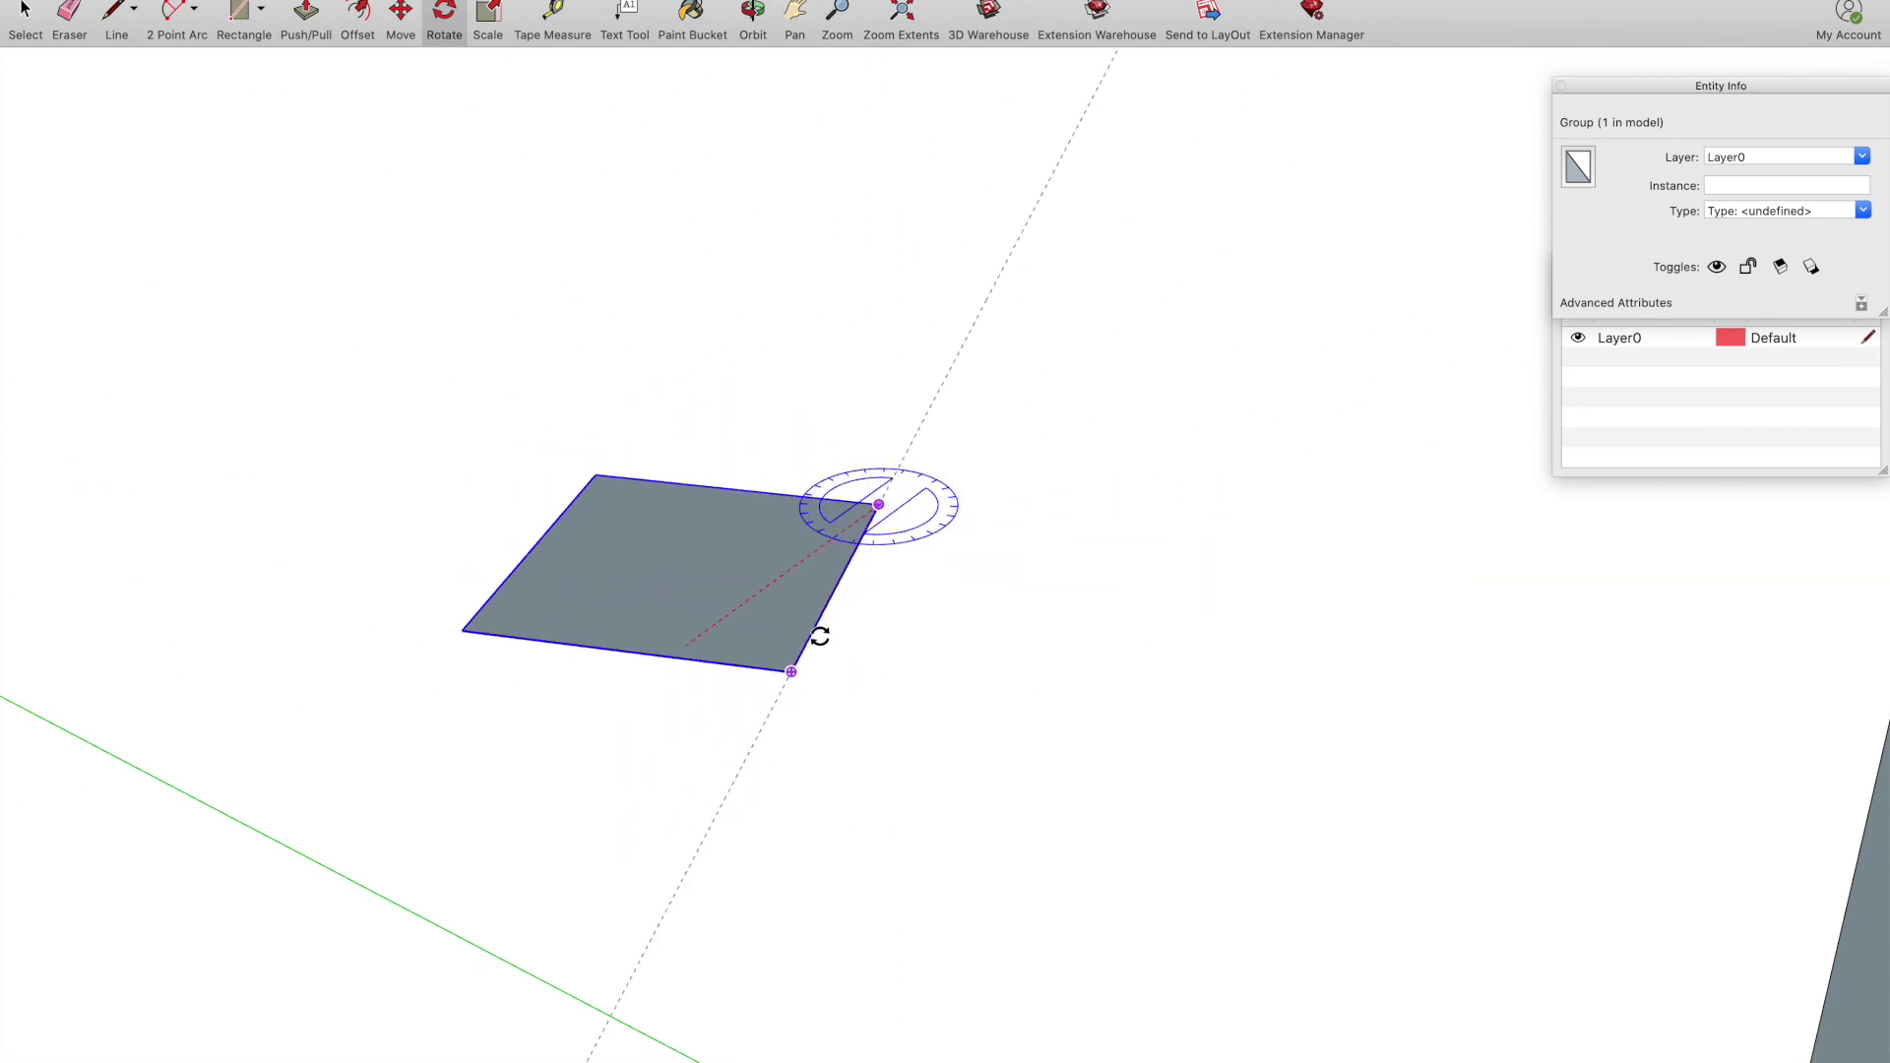
{"action": "key", "text": "Escape"}
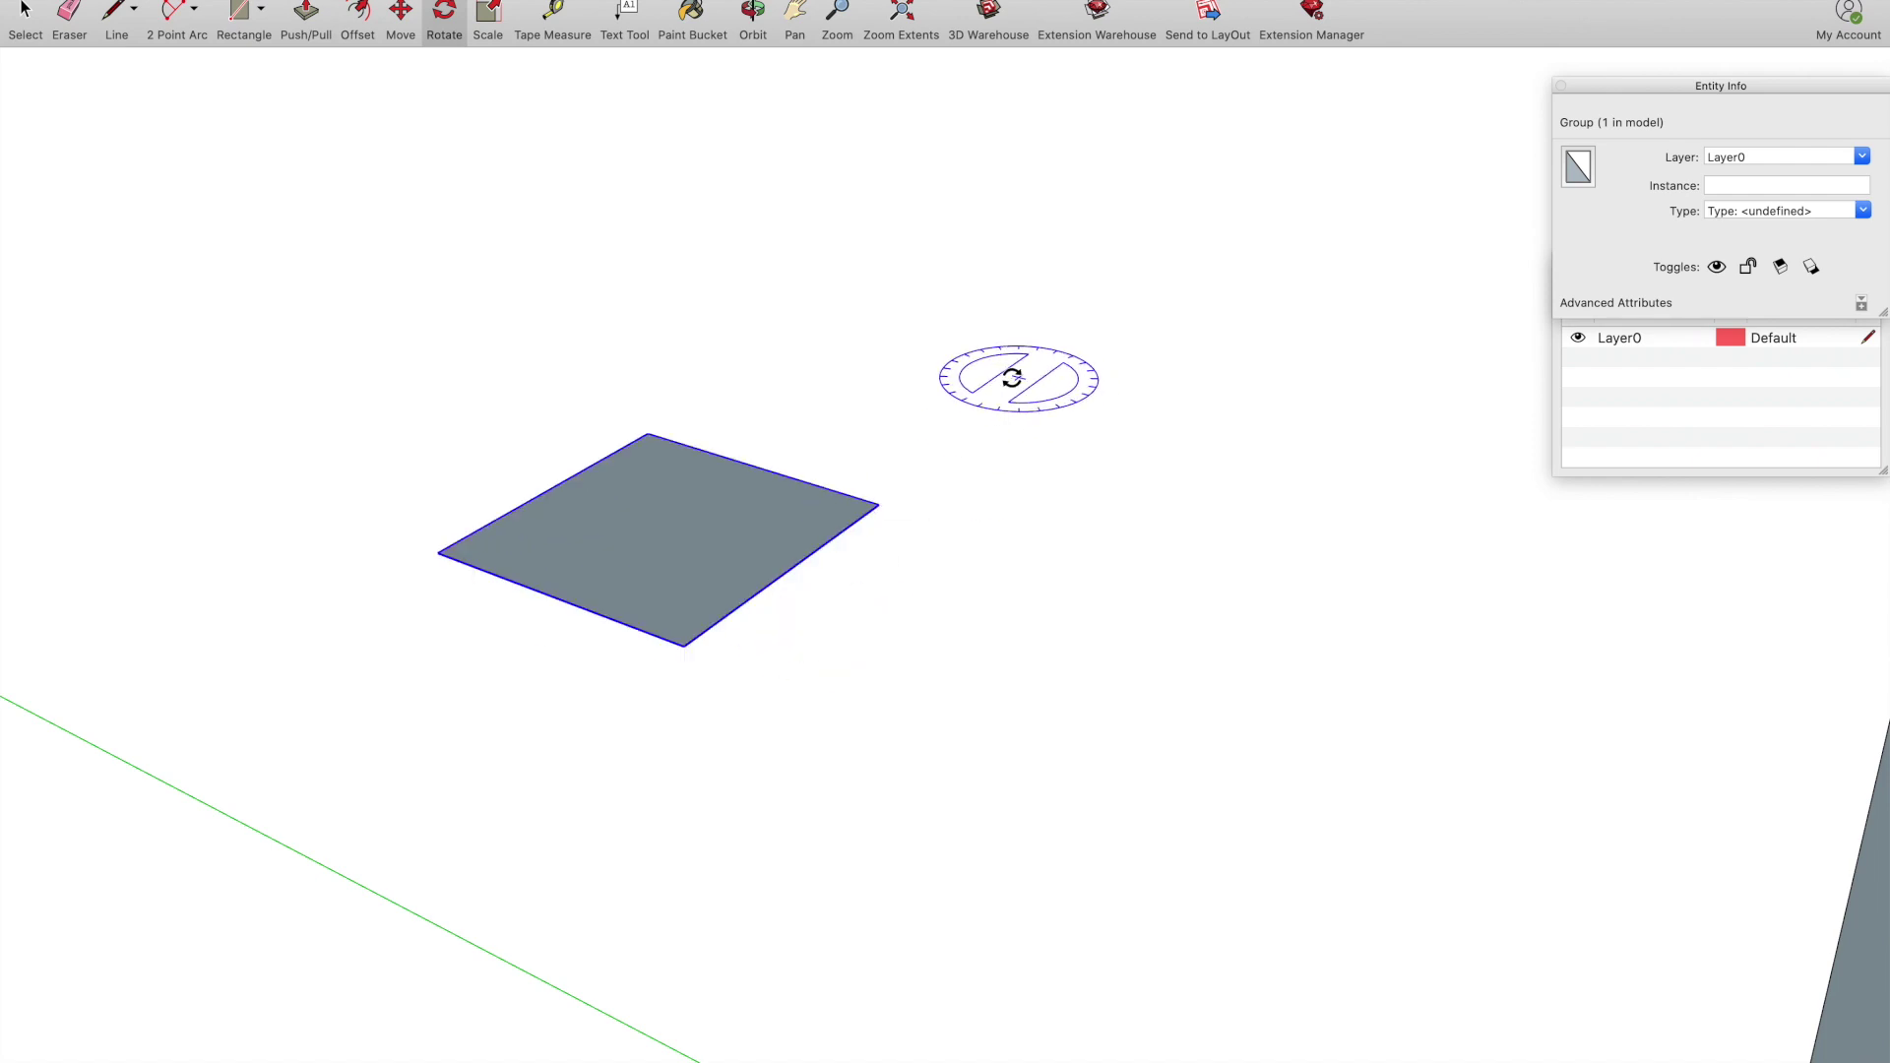
Rotate a copy of the square group about its diagonal so that it stands perpendicular to the original square
{"action": "left_click", "coordinate": [878, 505]}
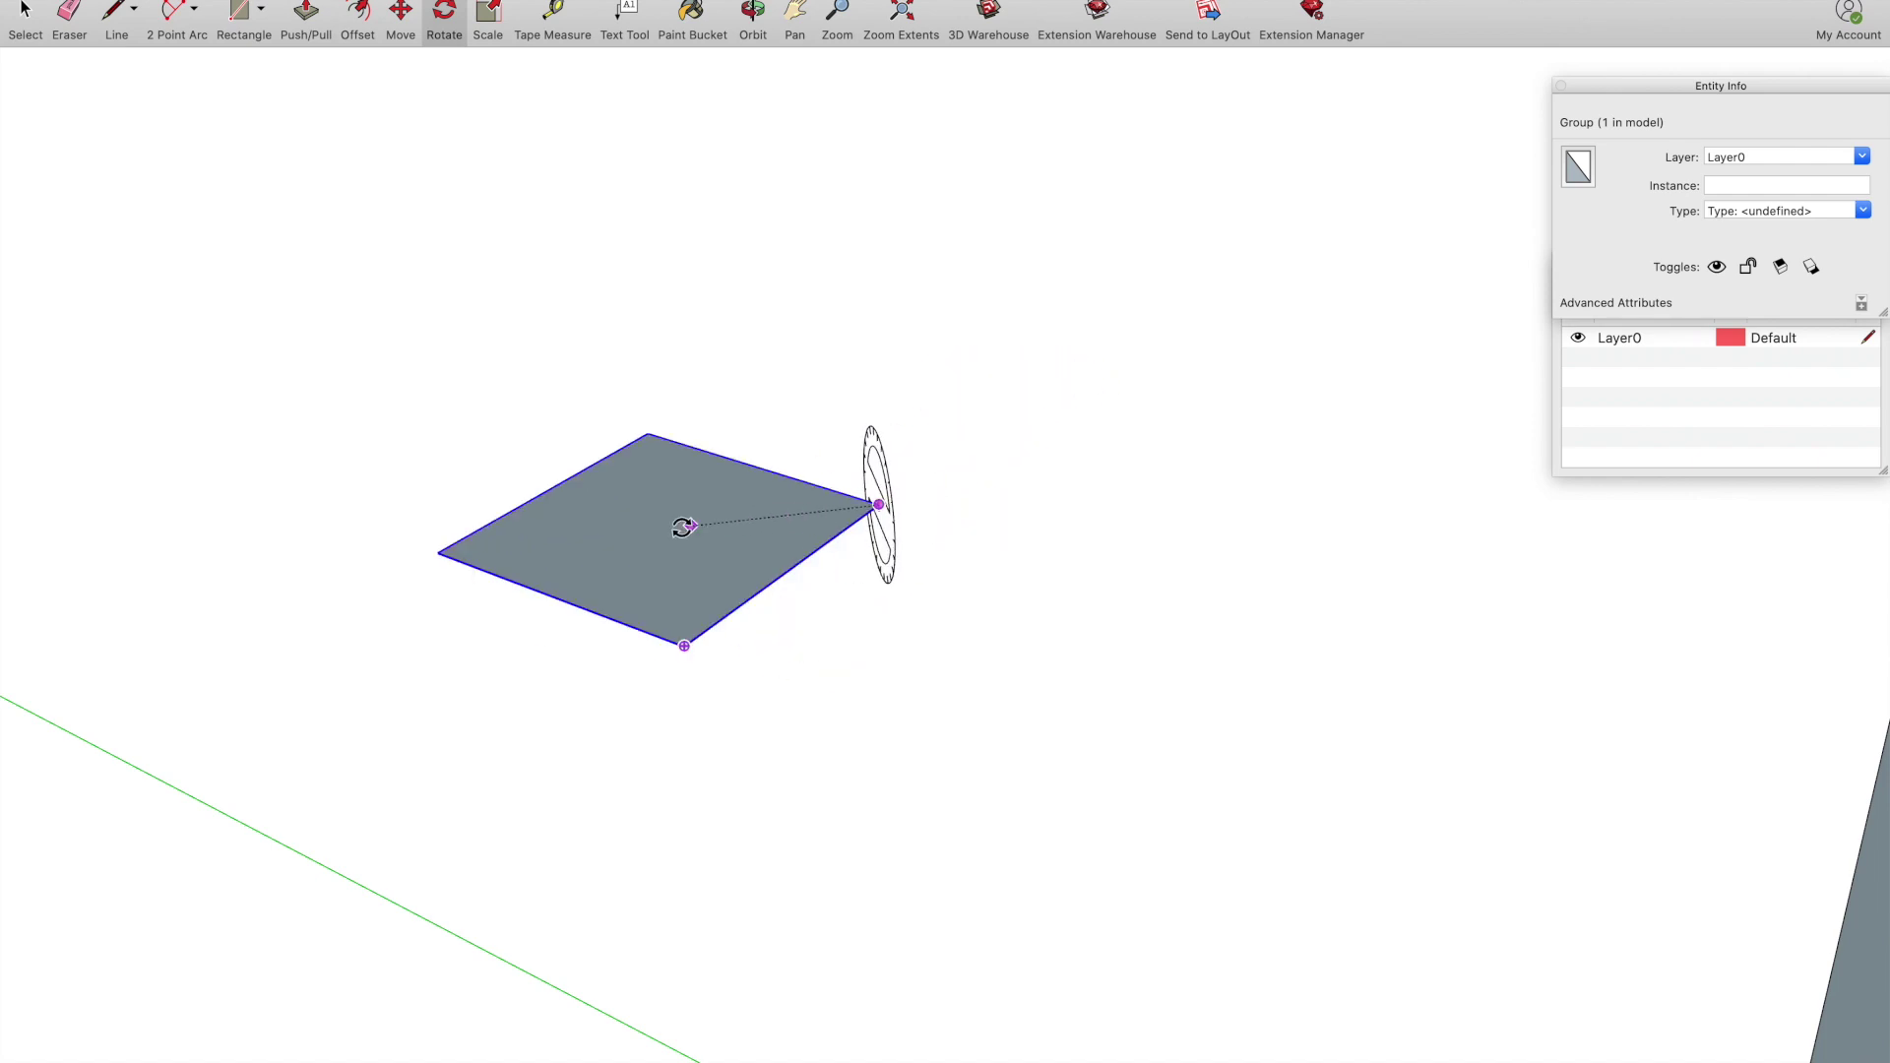
{"action": "left_click", "coordinate": [439, 552]}
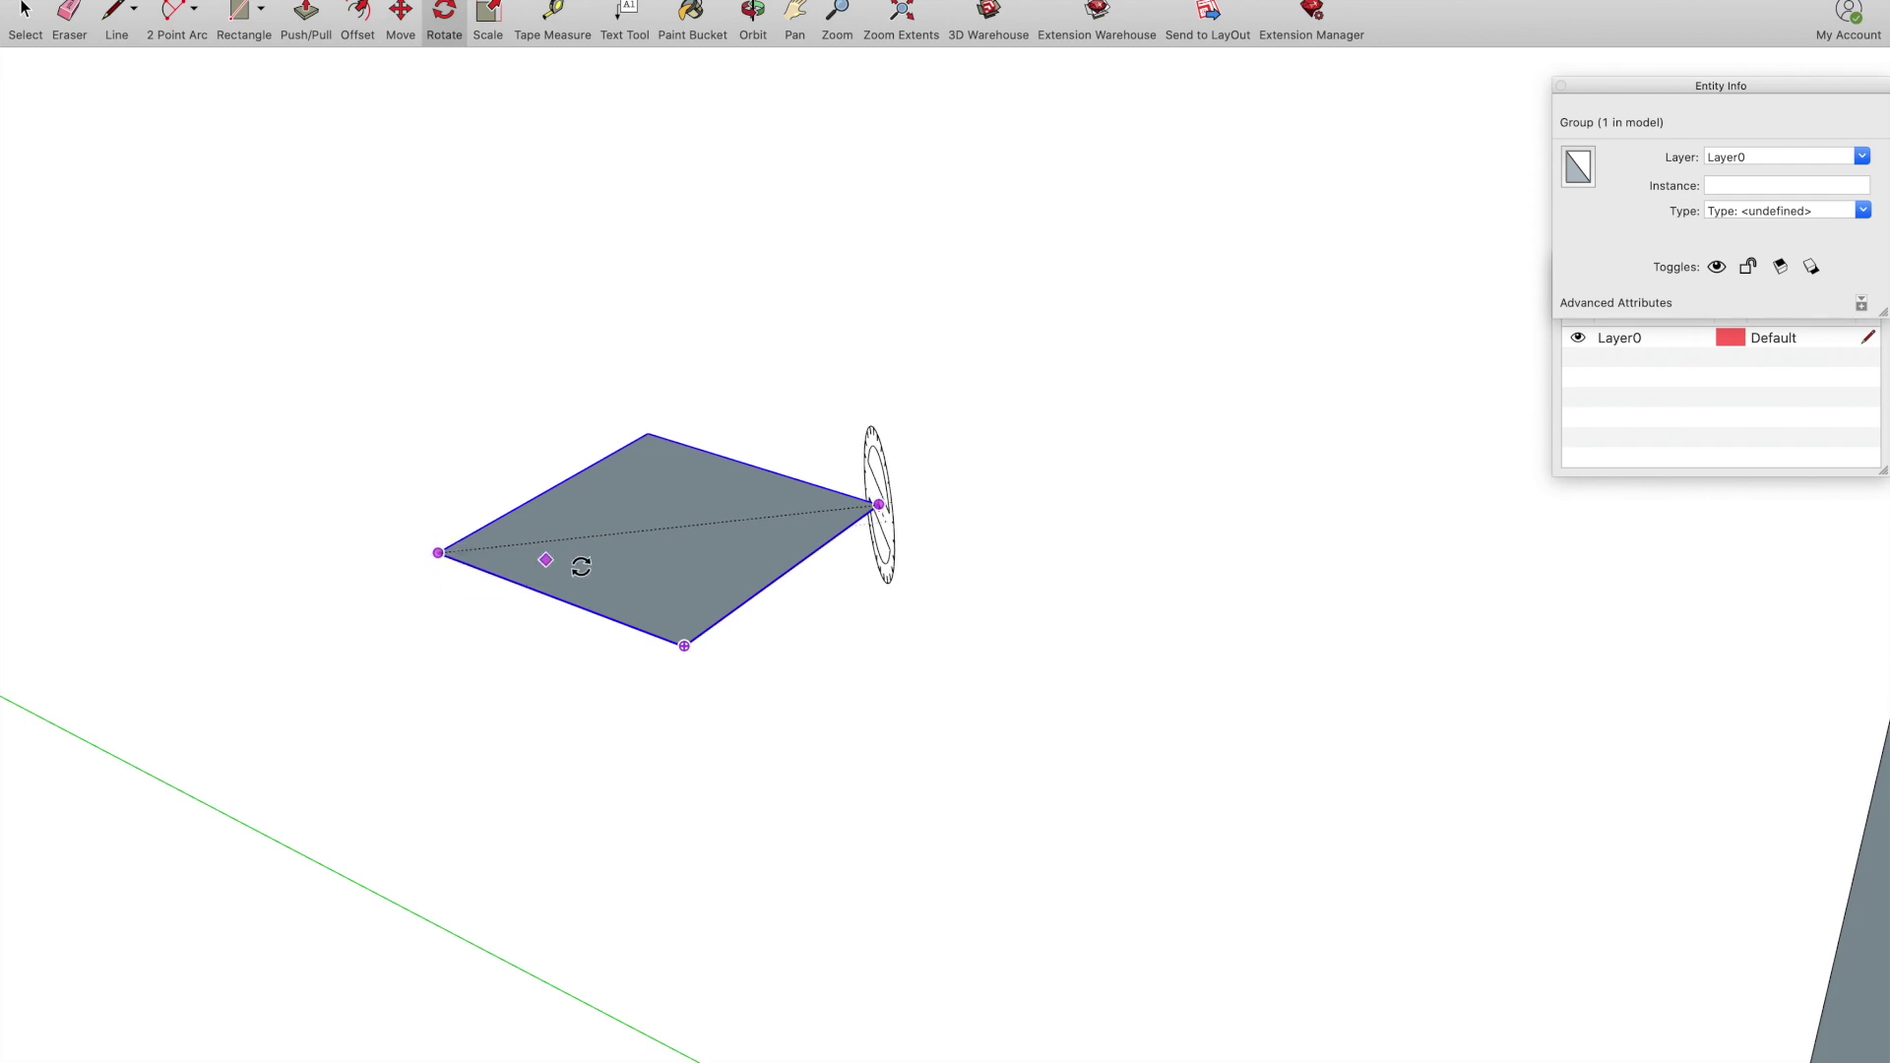
{"action": "left_click", "coordinate": [685, 646]}
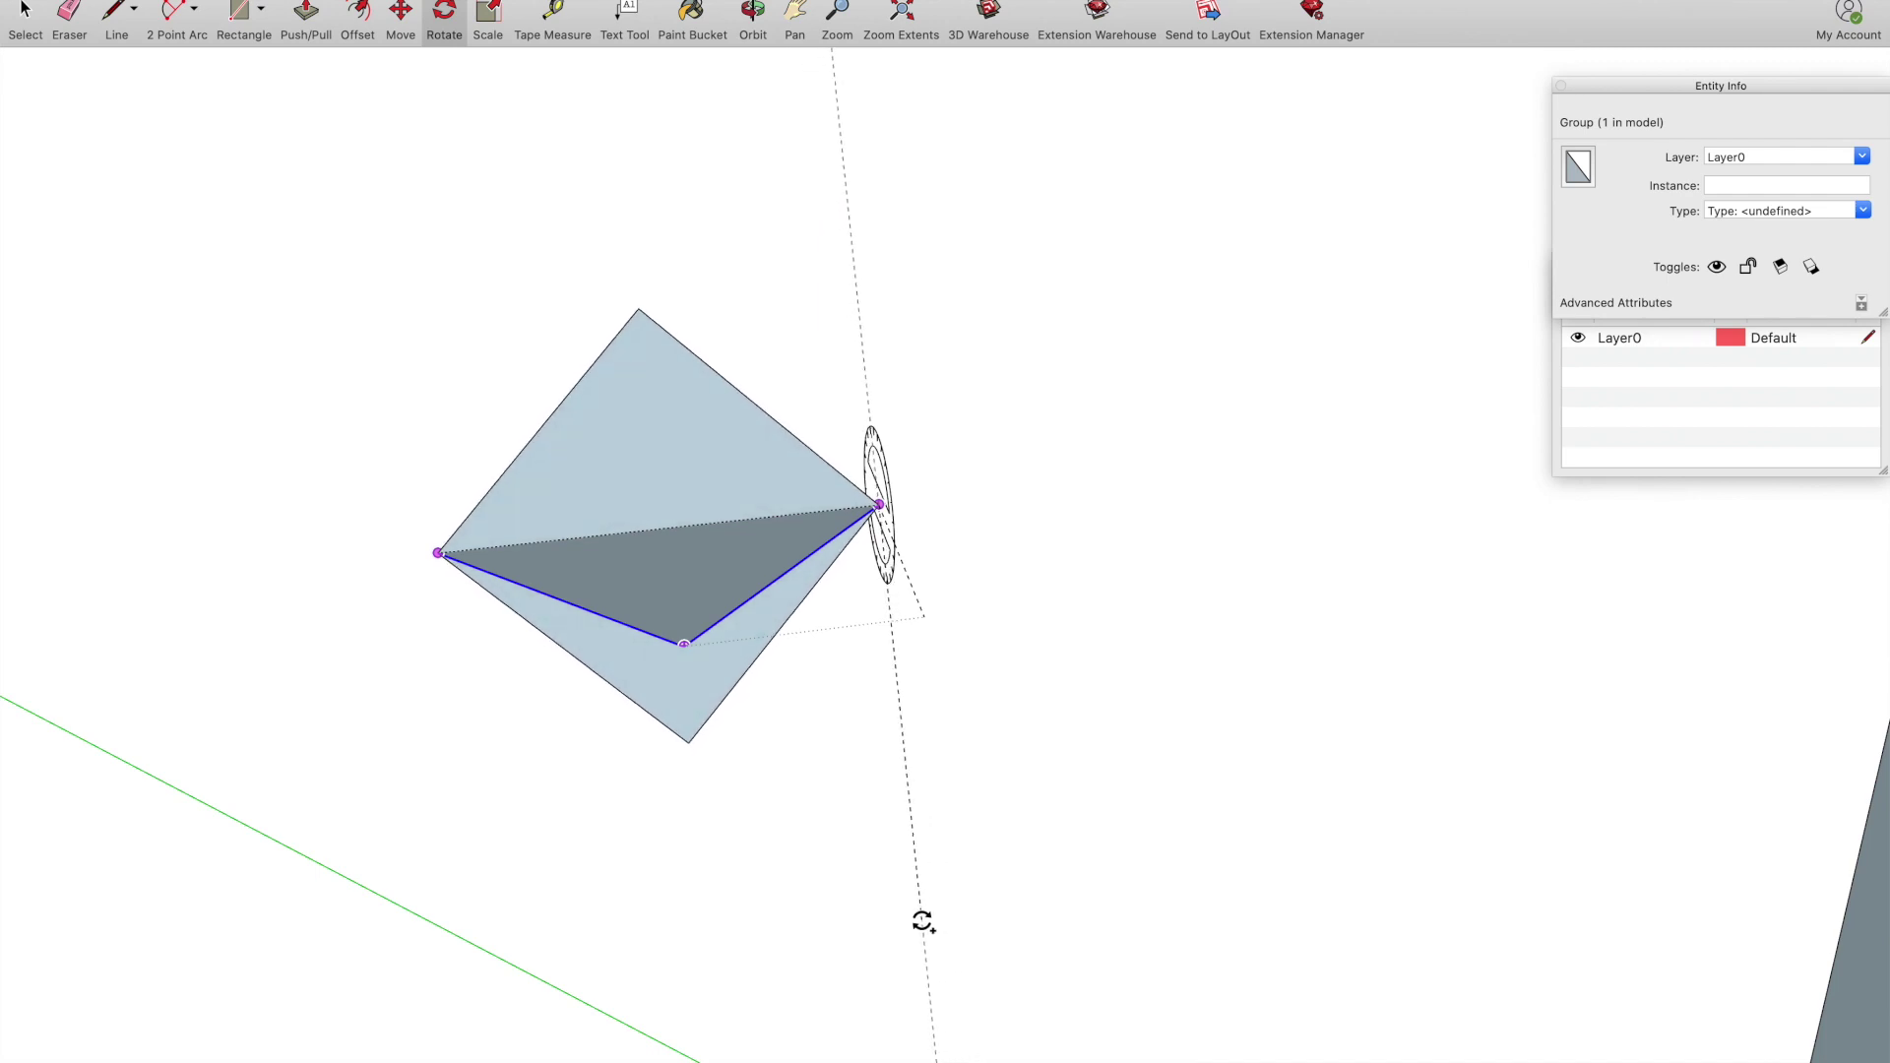
{"action": "left_click", "coordinate": [906, 923]}
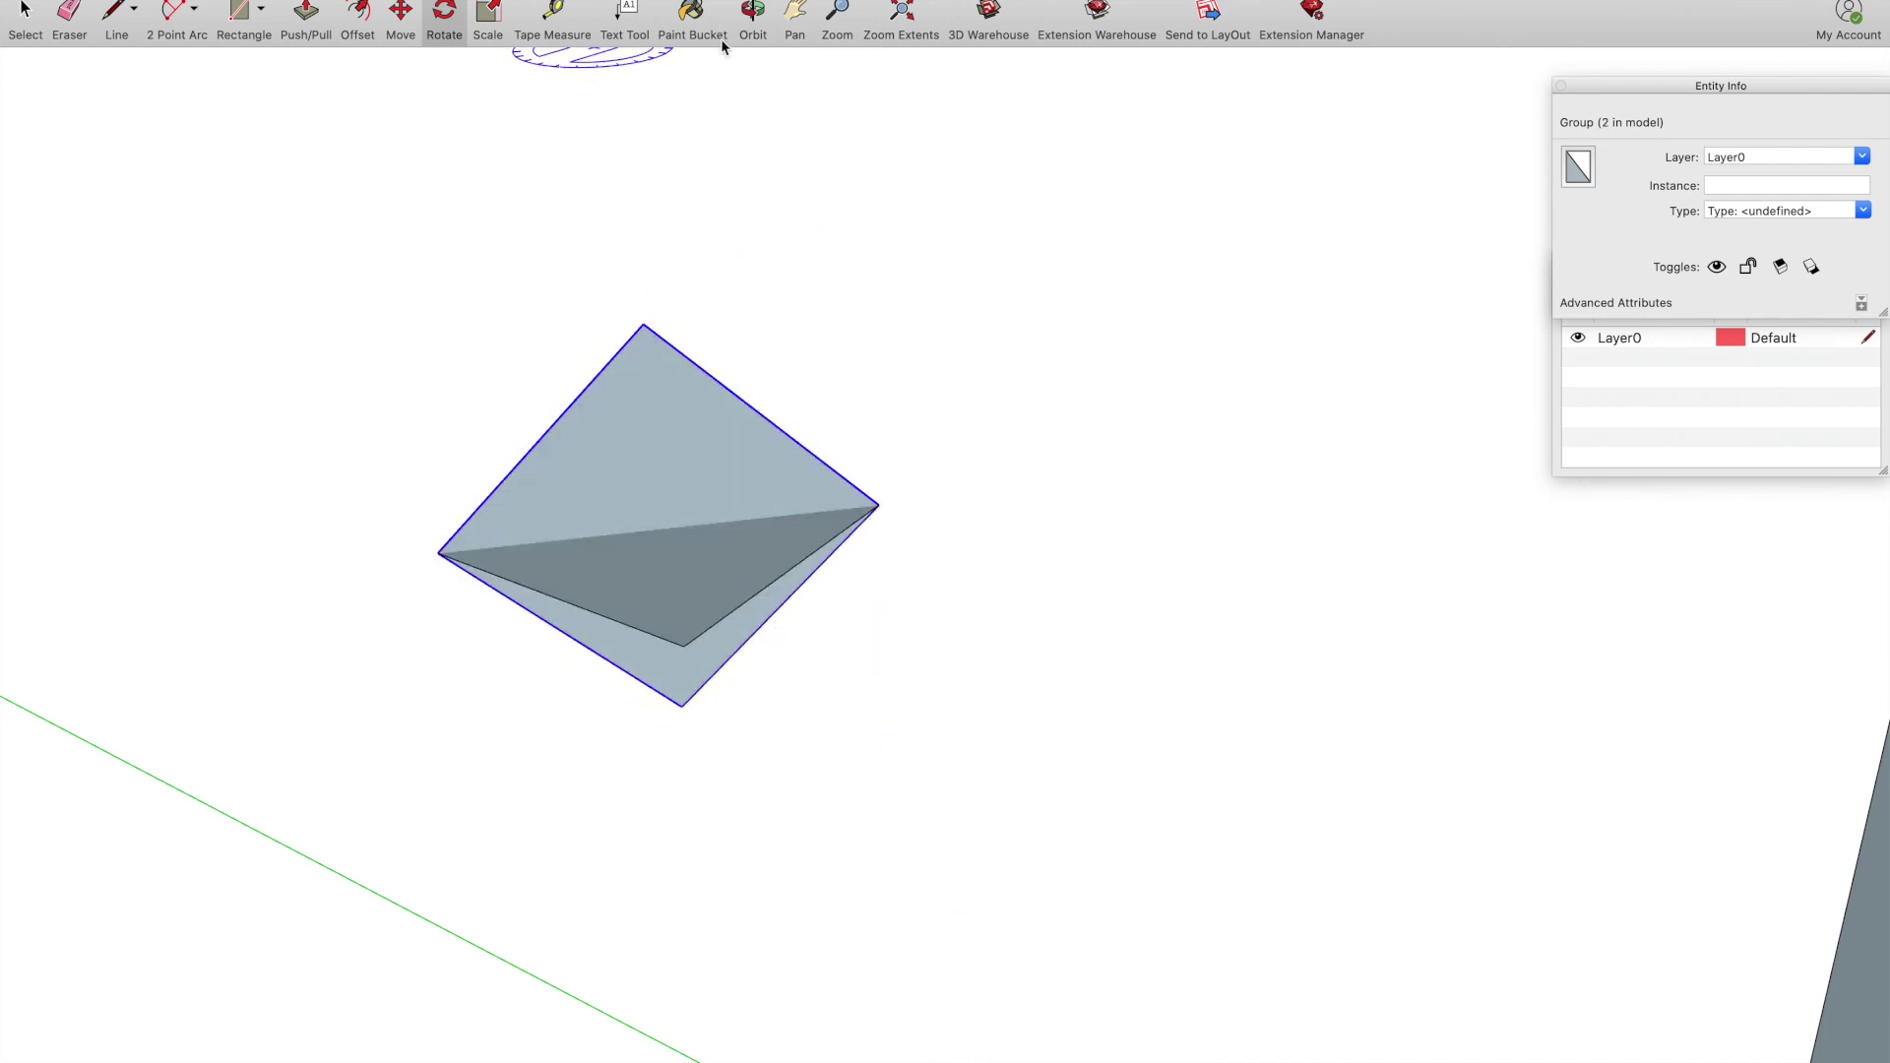
Draw lines joining the copied square's upper corner to two adjacent corners of the original square to form a triangular face
{"action": "left_click", "coordinate": [755, 20]}
{"action": "left_click_drag", "start_coordinate": [764, 338], "coordinate": [489, 514]}
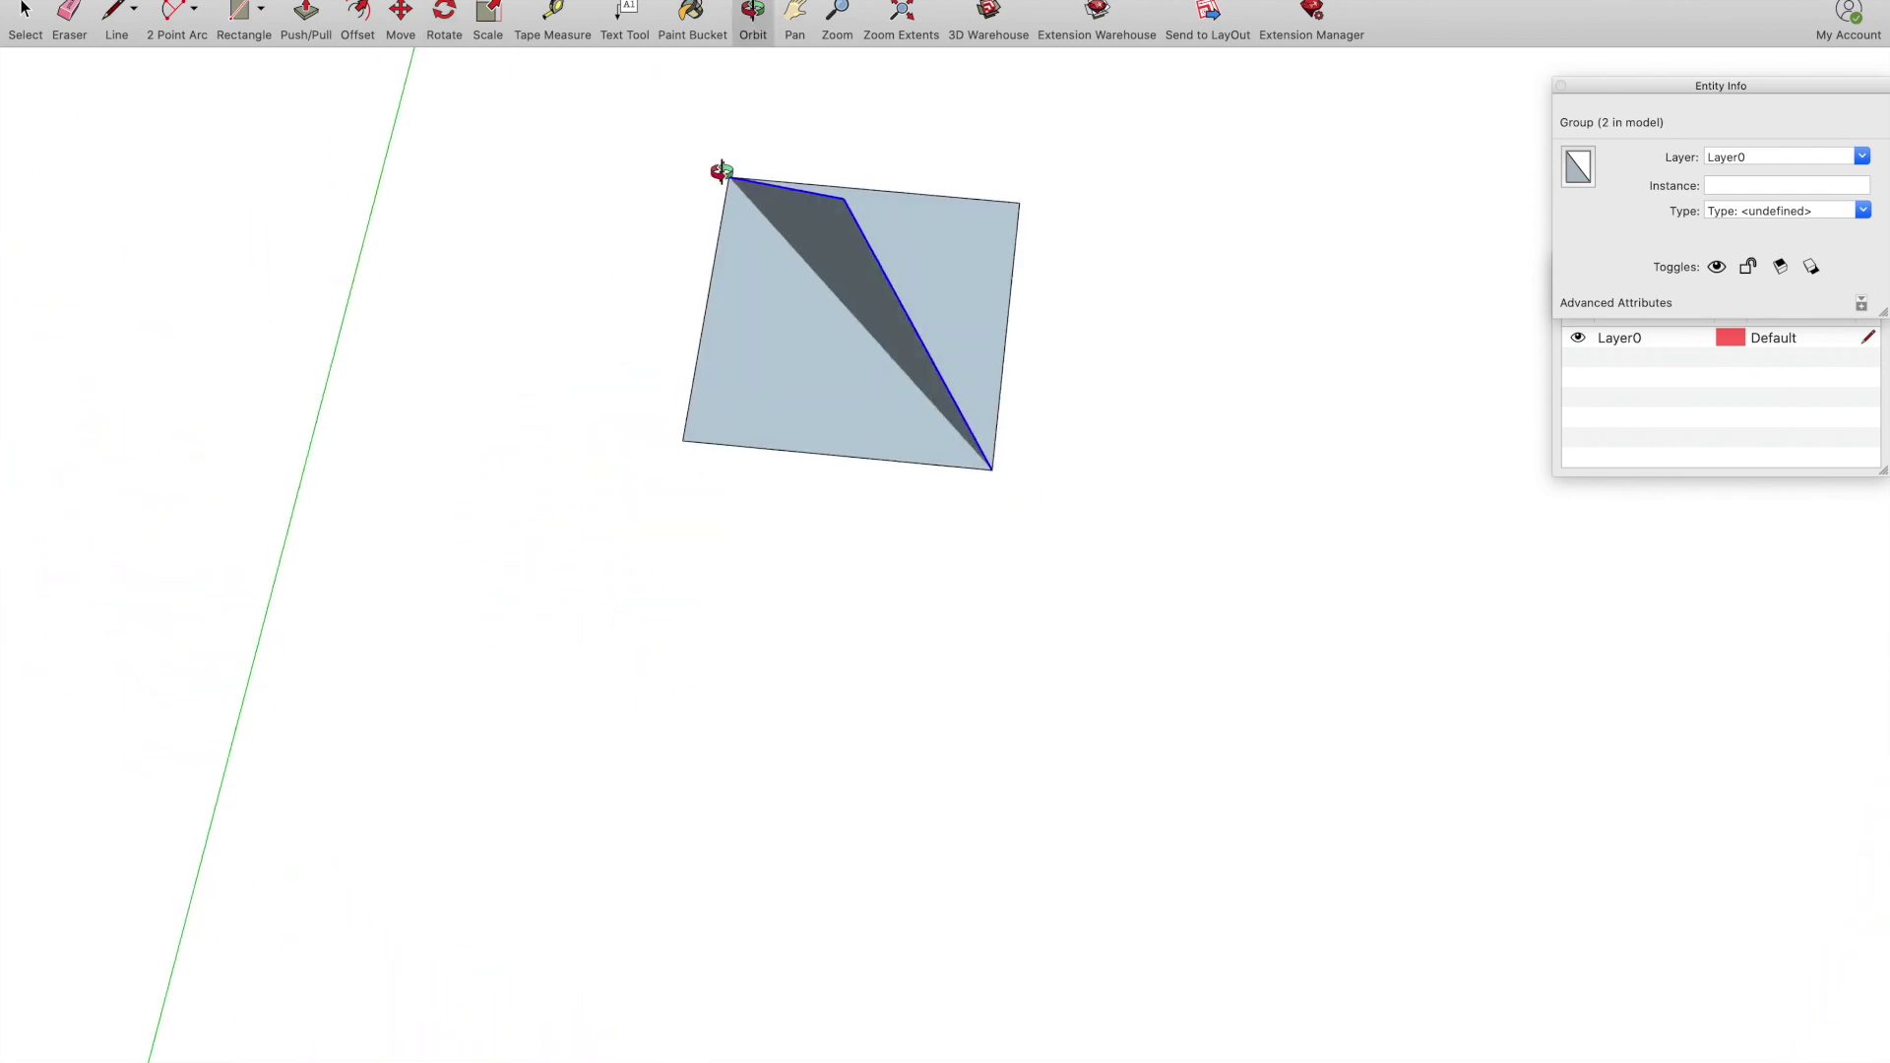
{"action": "left_click_drag", "start_coordinate": [844, 600], "coordinate": [751, 321]}
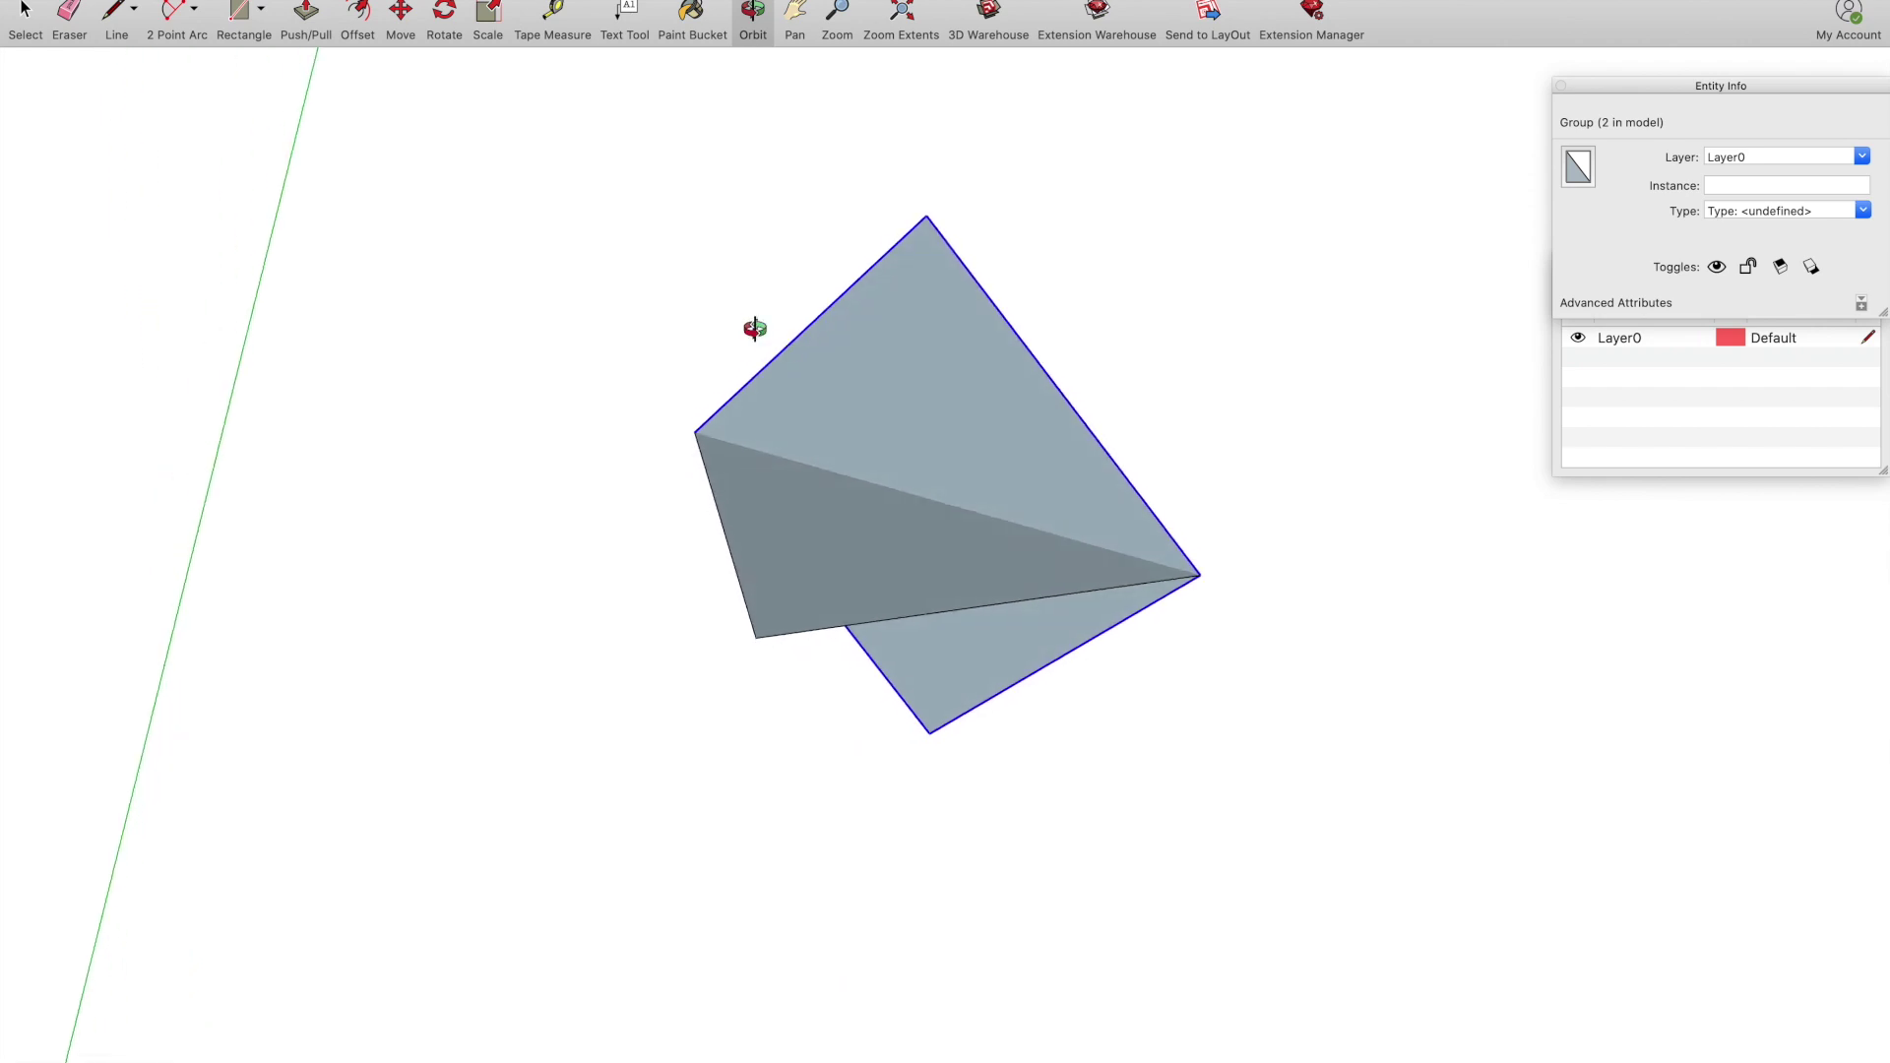
{"action": "left_click", "coordinate": [116, 12]}
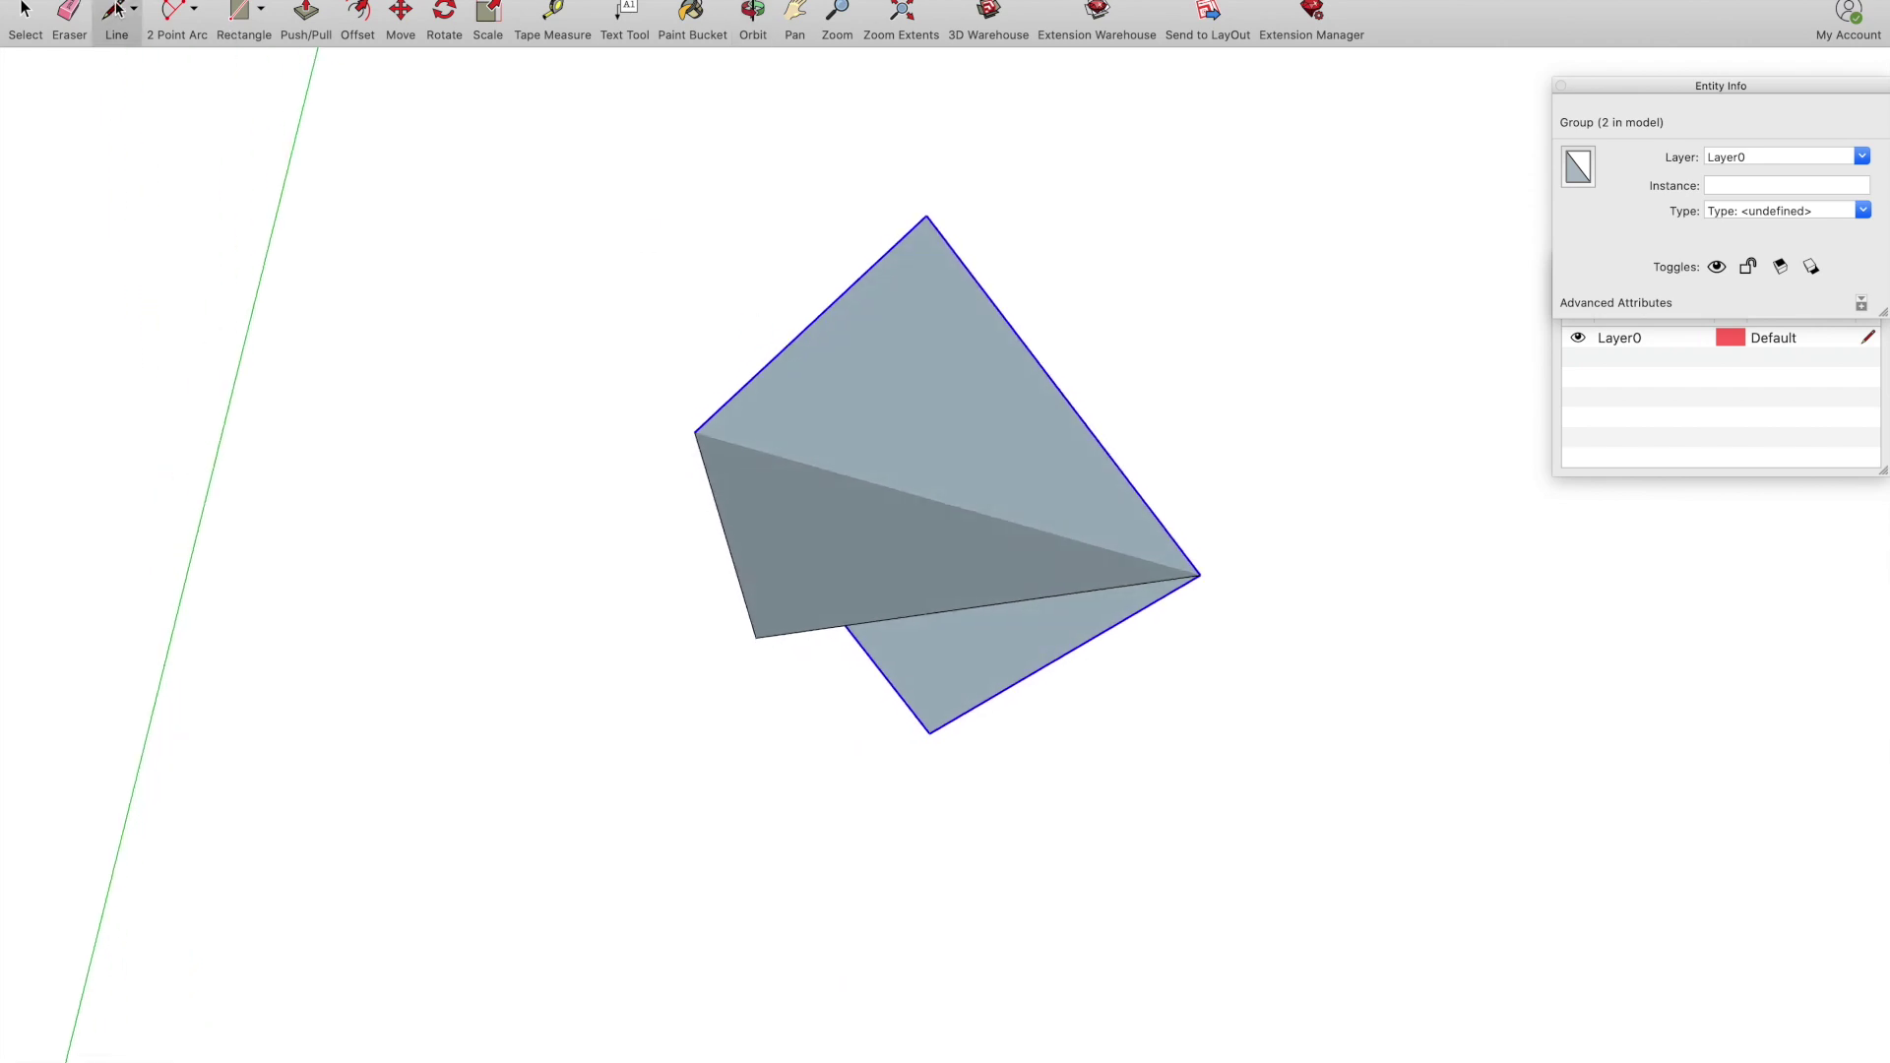
{"action": "left_click", "coordinate": [925, 217]}
{"action": "left_click", "coordinate": [757, 638]}
{"action": "left_click", "coordinate": [1200, 575]}
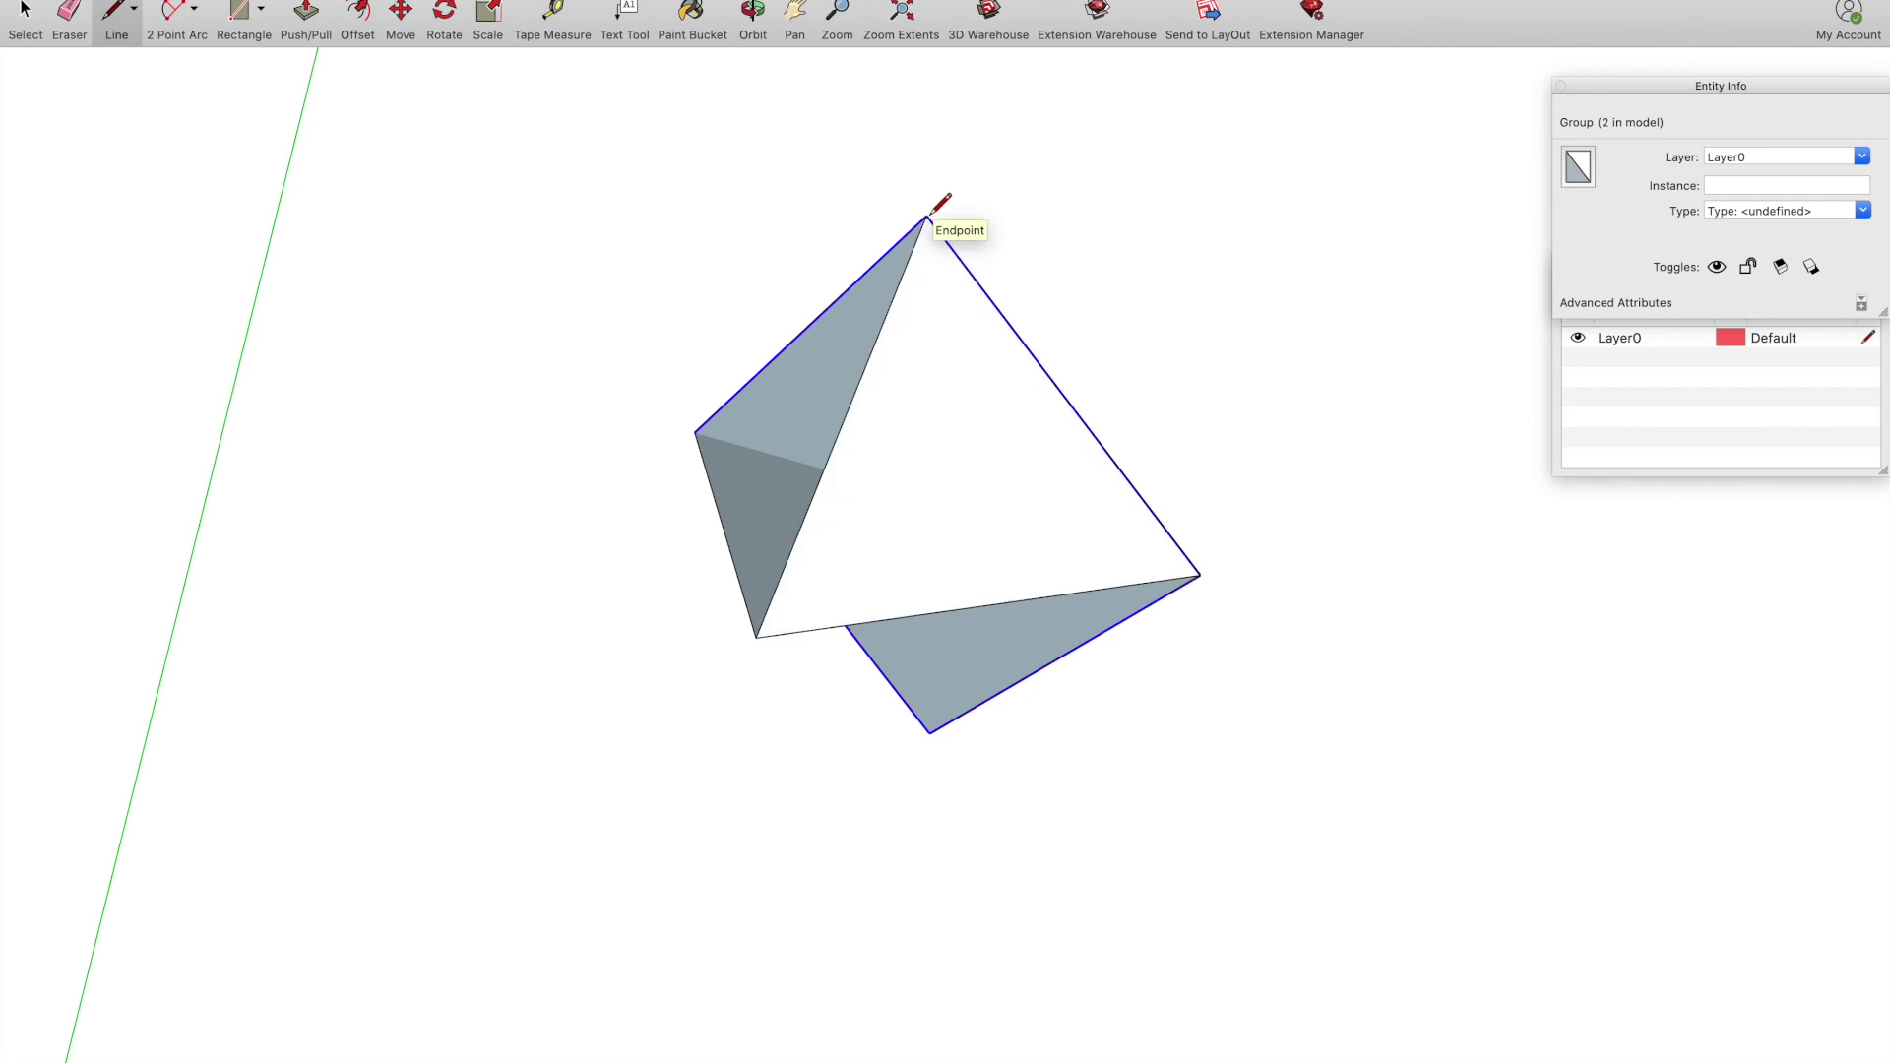
Paint the new triangular face with a light red colour
{"action": "left_click", "coordinate": [27, 20]}
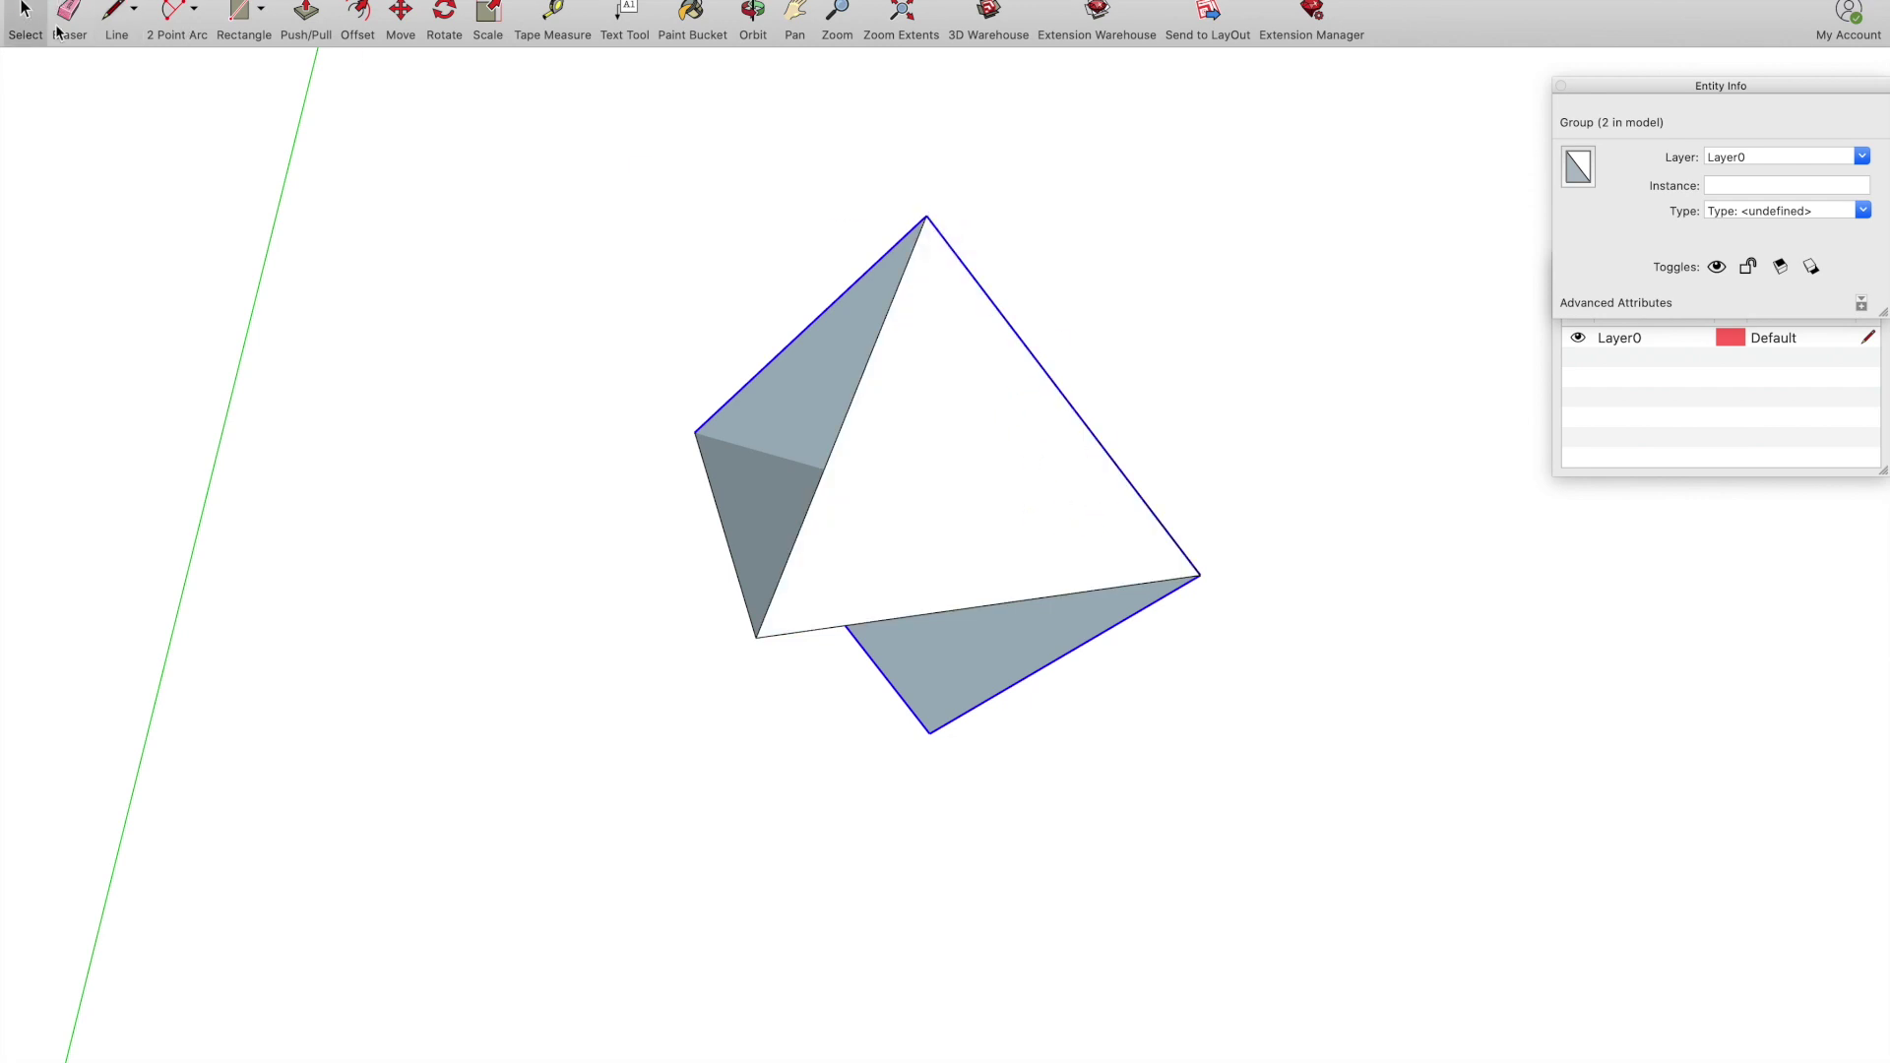
{"action": "left_click", "coordinate": [929, 519]}
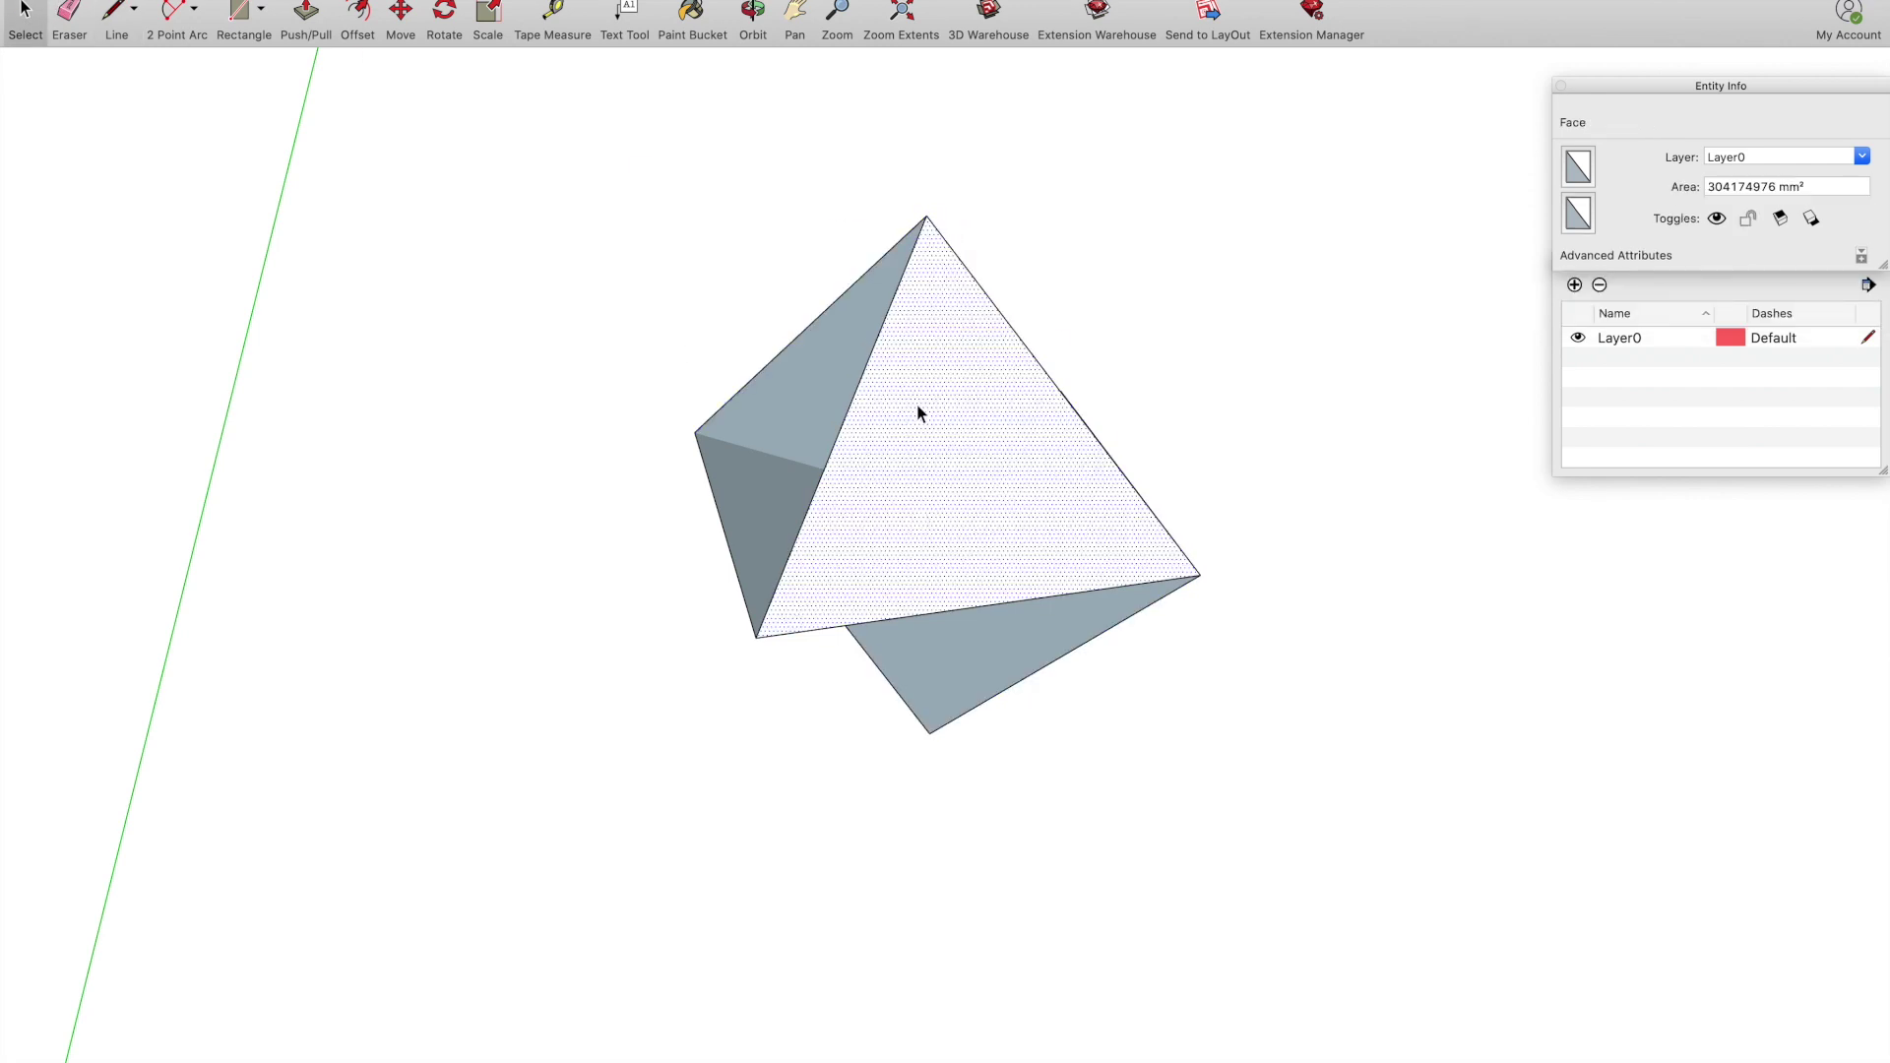
{"action": "left_click", "coordinate": [693, 11]}
{"action": "left_click", "coordinate": [104, 675]}
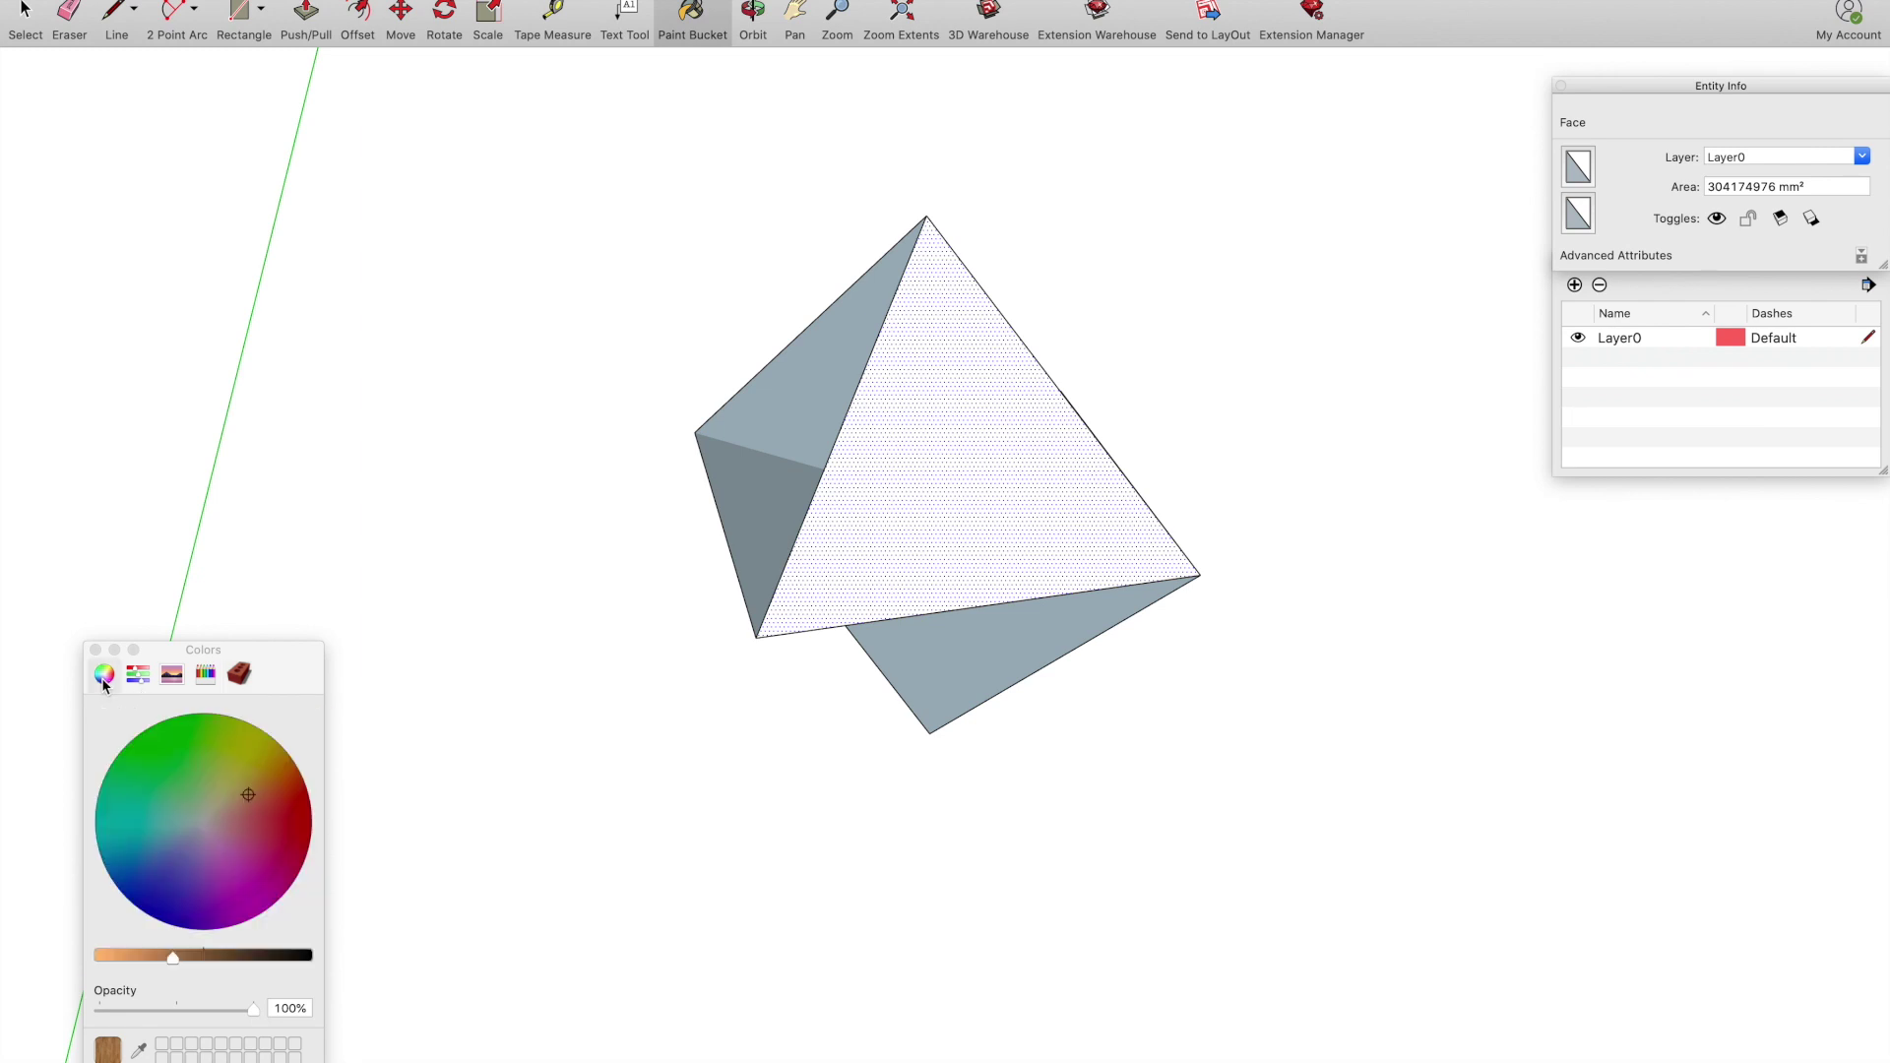
{"action": "left_click", "coordinate": [251, 820]}
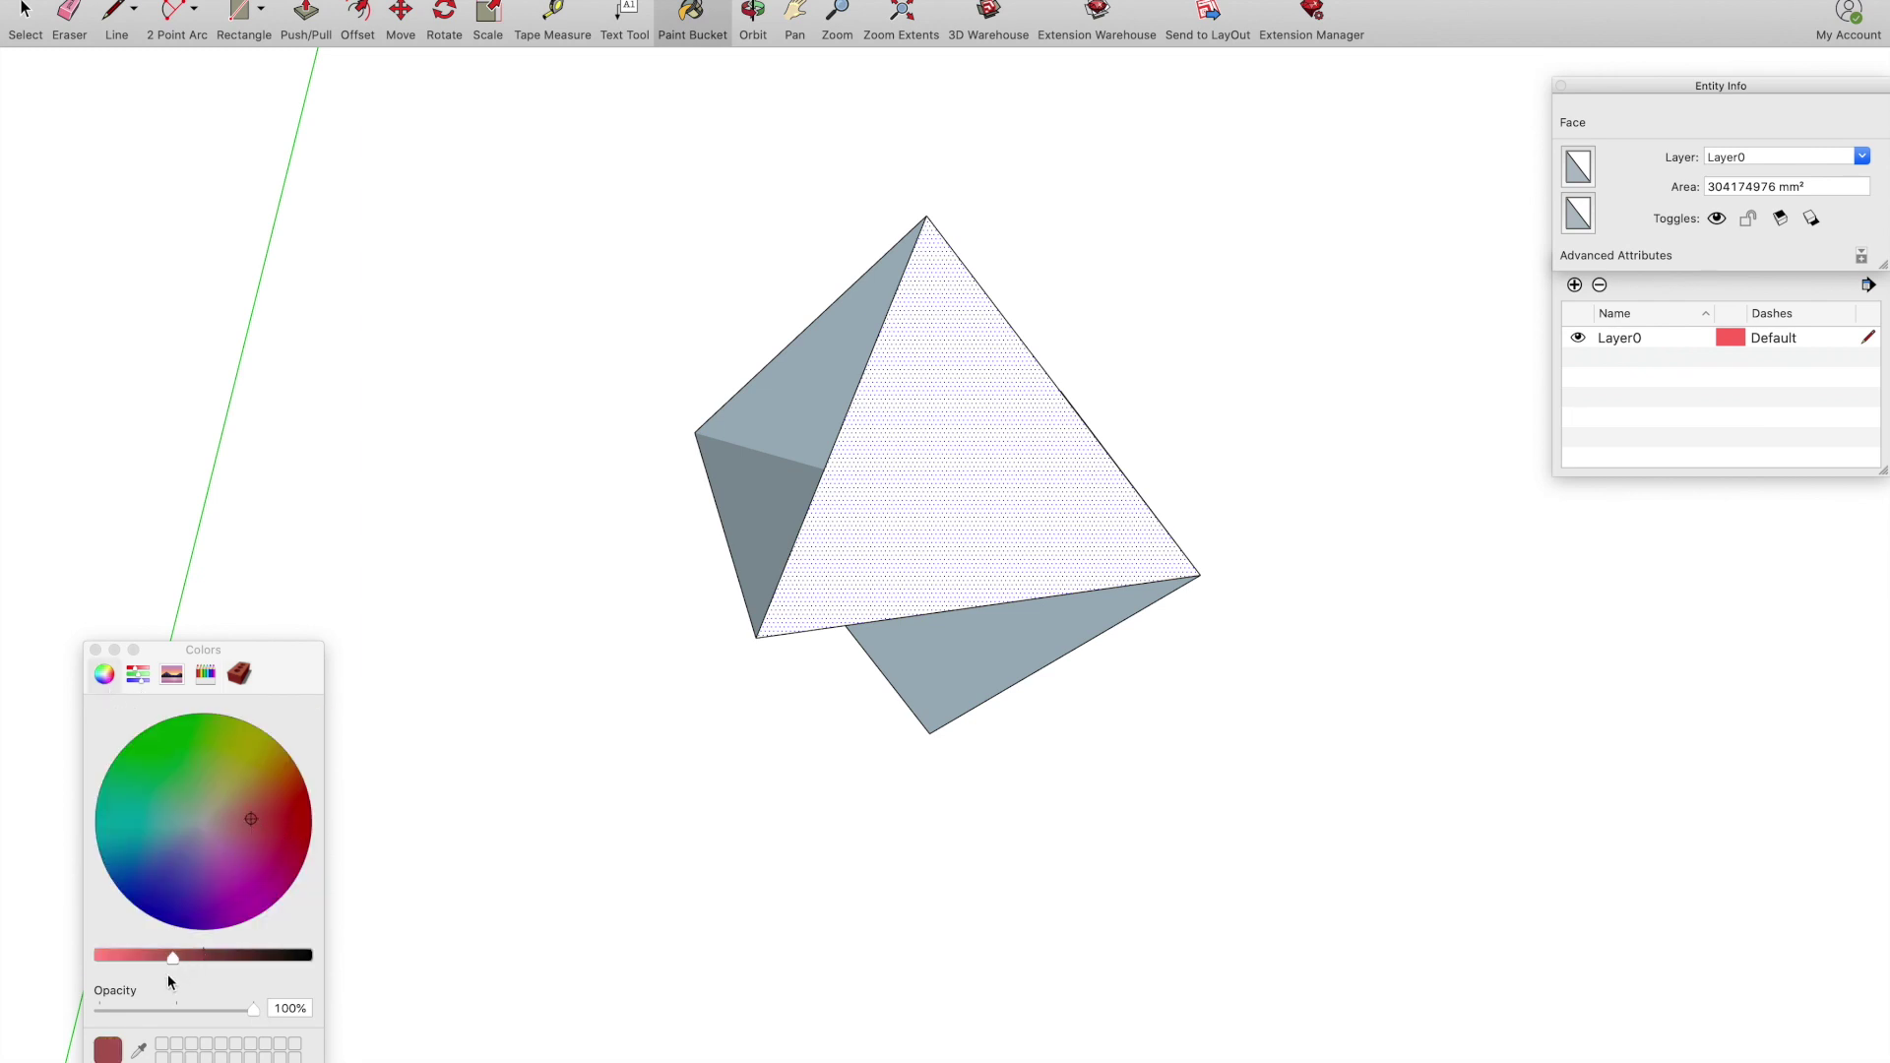
{"action": "left_click_drag", "start_coordinate": [171, 957], "coordinate": [116, 959]}
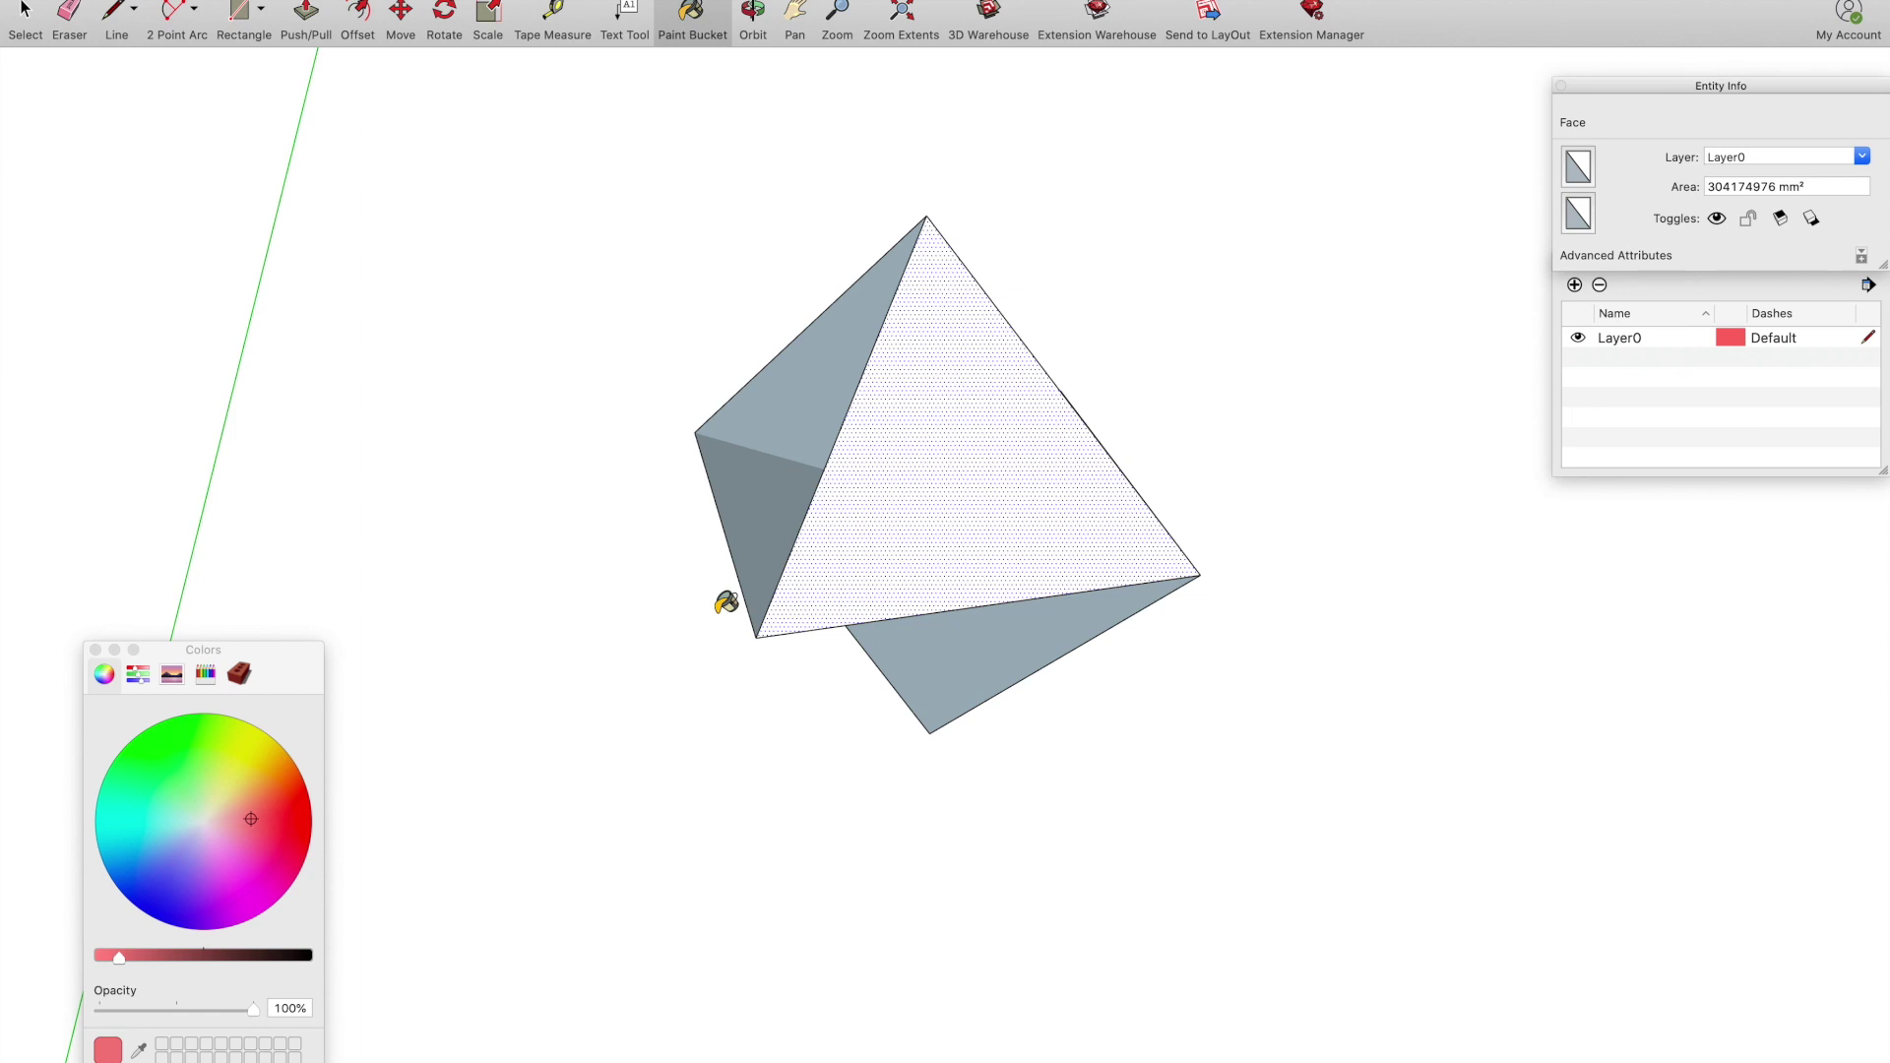
{"action": "left_click", "coordinate": [939, 506]}
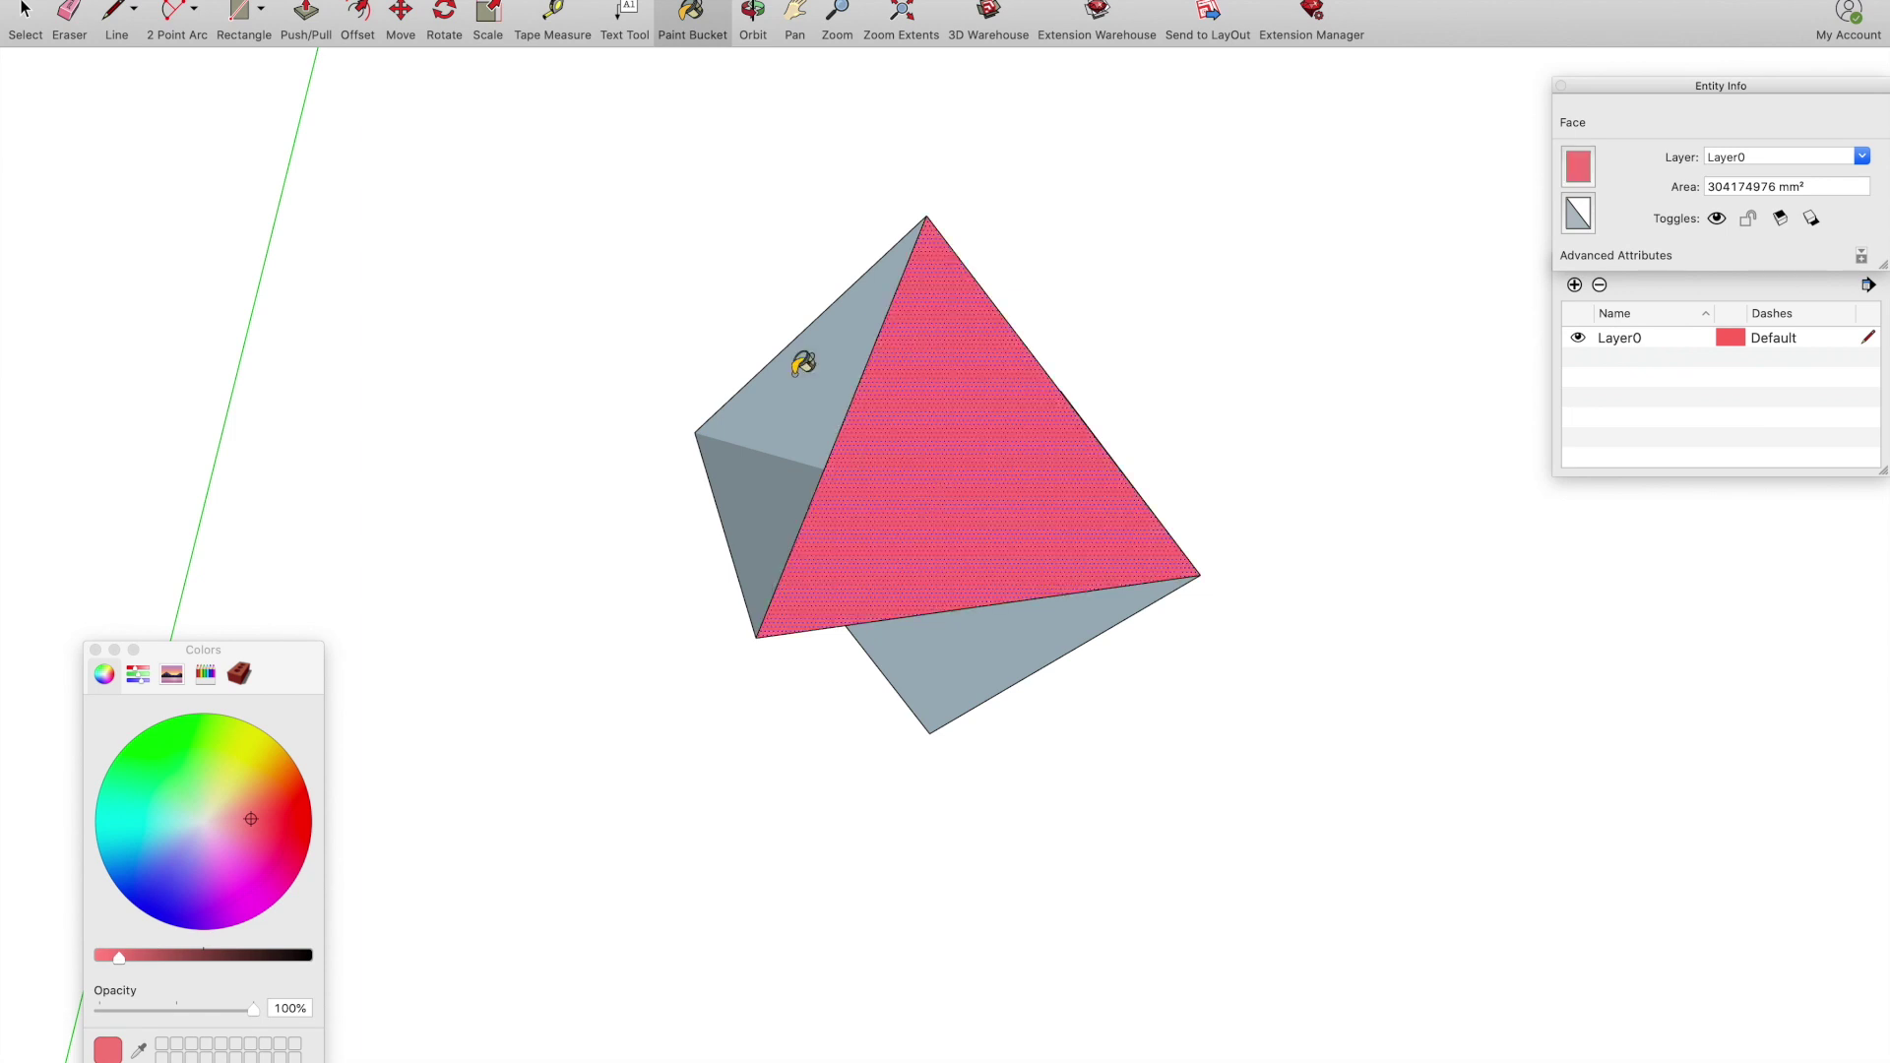
Rotate a copy of the red triangle in the horizontal plane about the top vertex onto the adjacent upper side
{"action": "left_click", "coordinate": [27, 16]}
{"action": "left_click", "coordinate": [451, 183]}
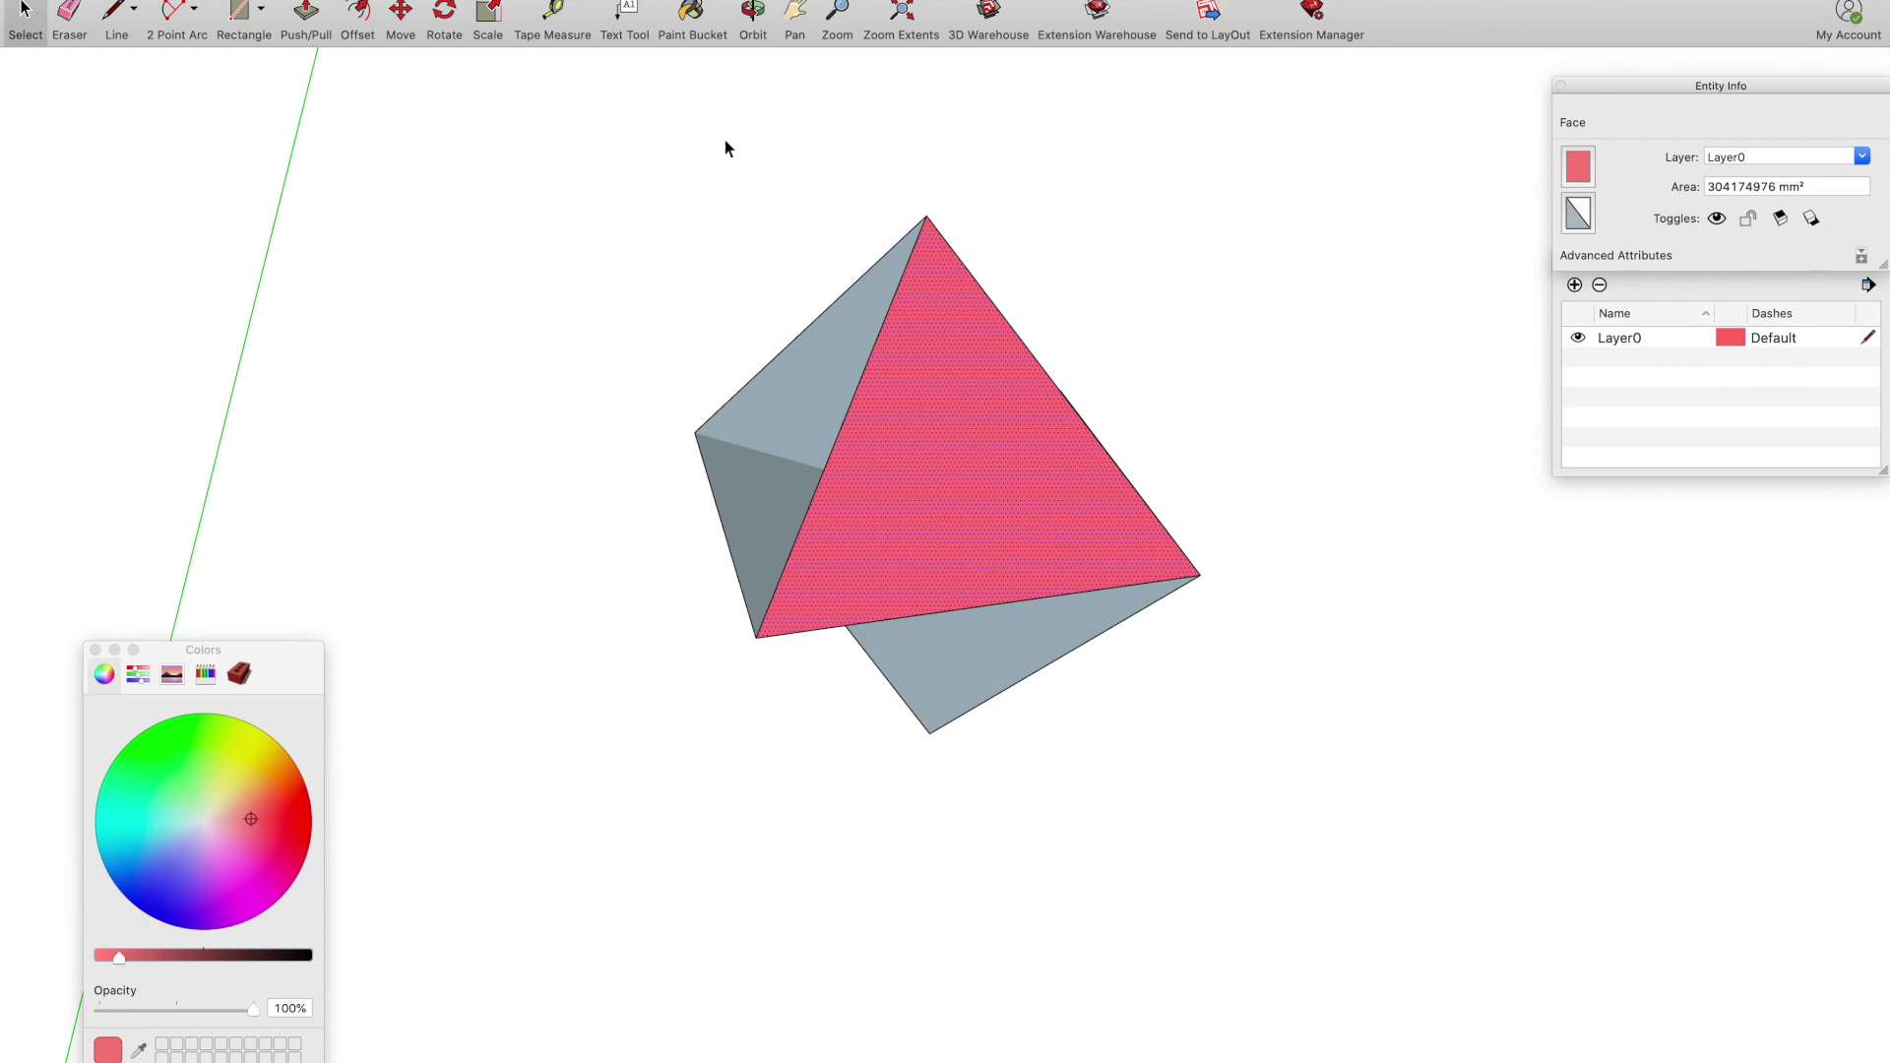
{"action": "left_click", "coordinate": [456, 16]}
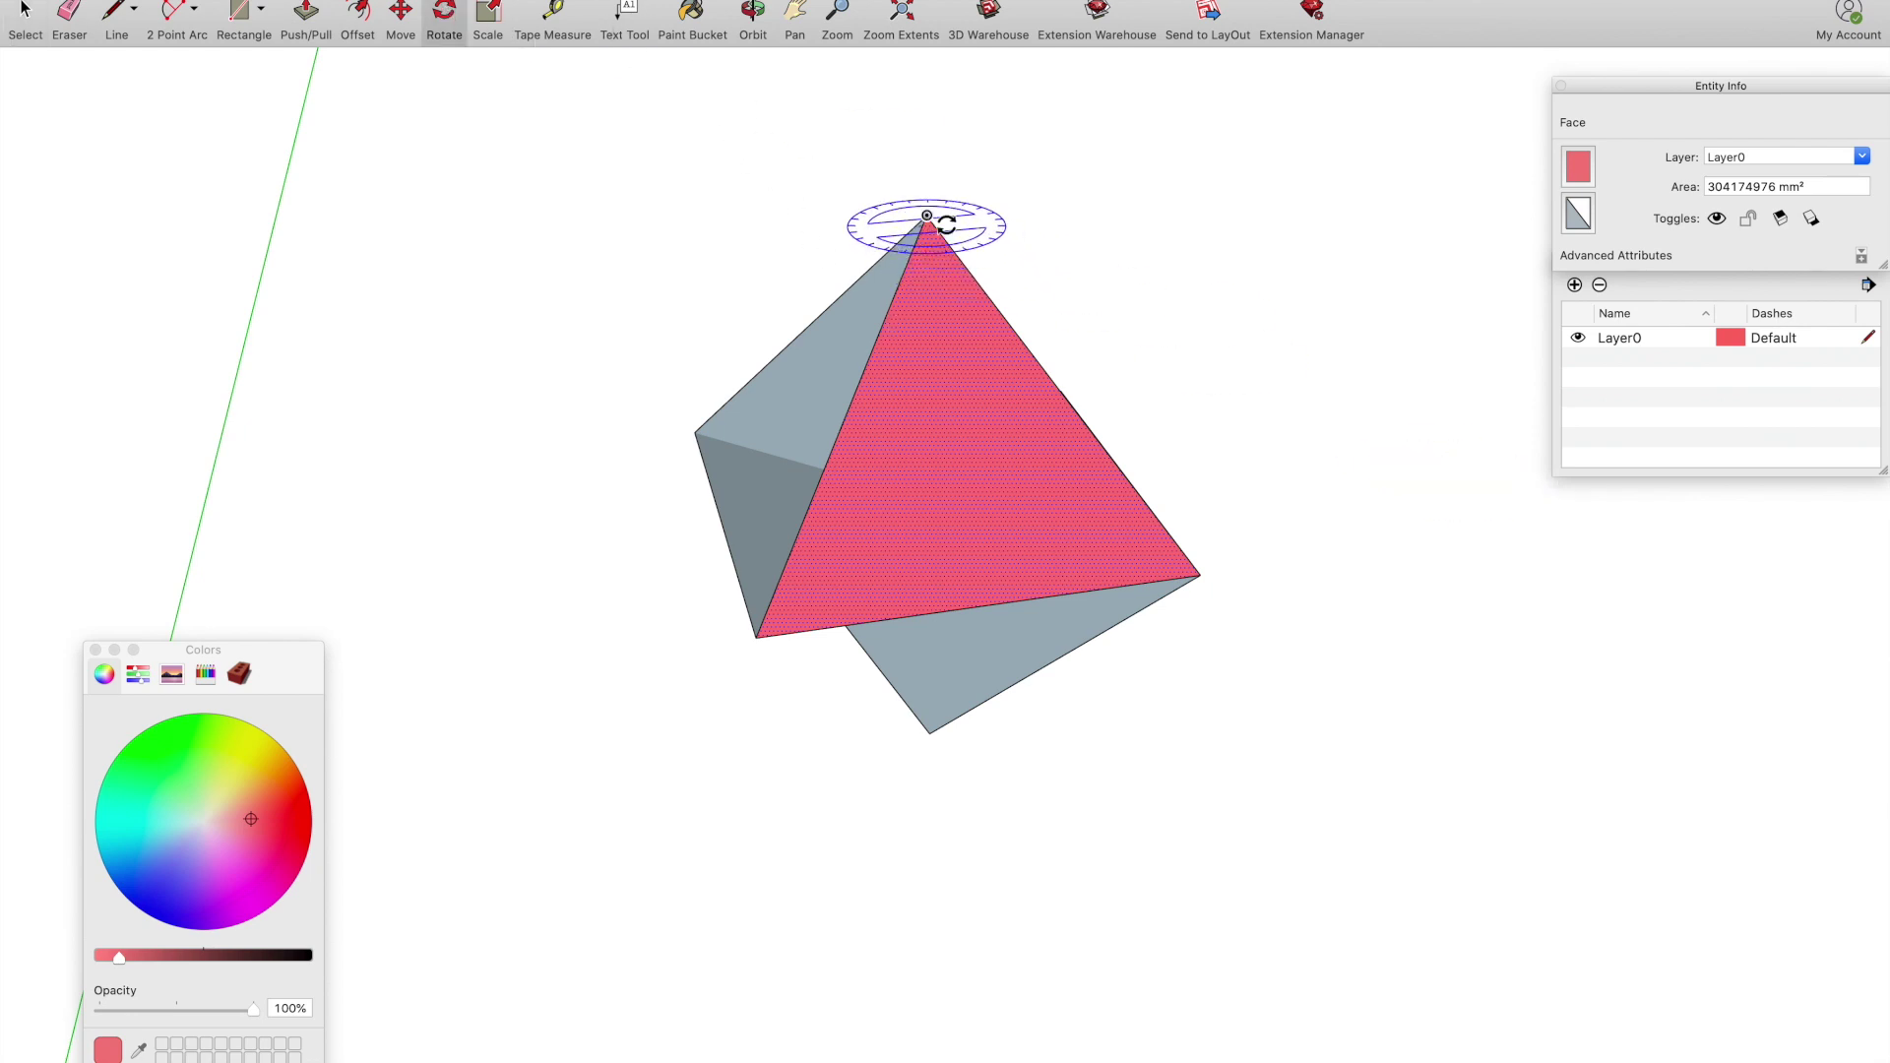
{"action": "left_click", "coordinate": [931, 217]}
{"action": "left_click", "coordinate": [1199, 576]}
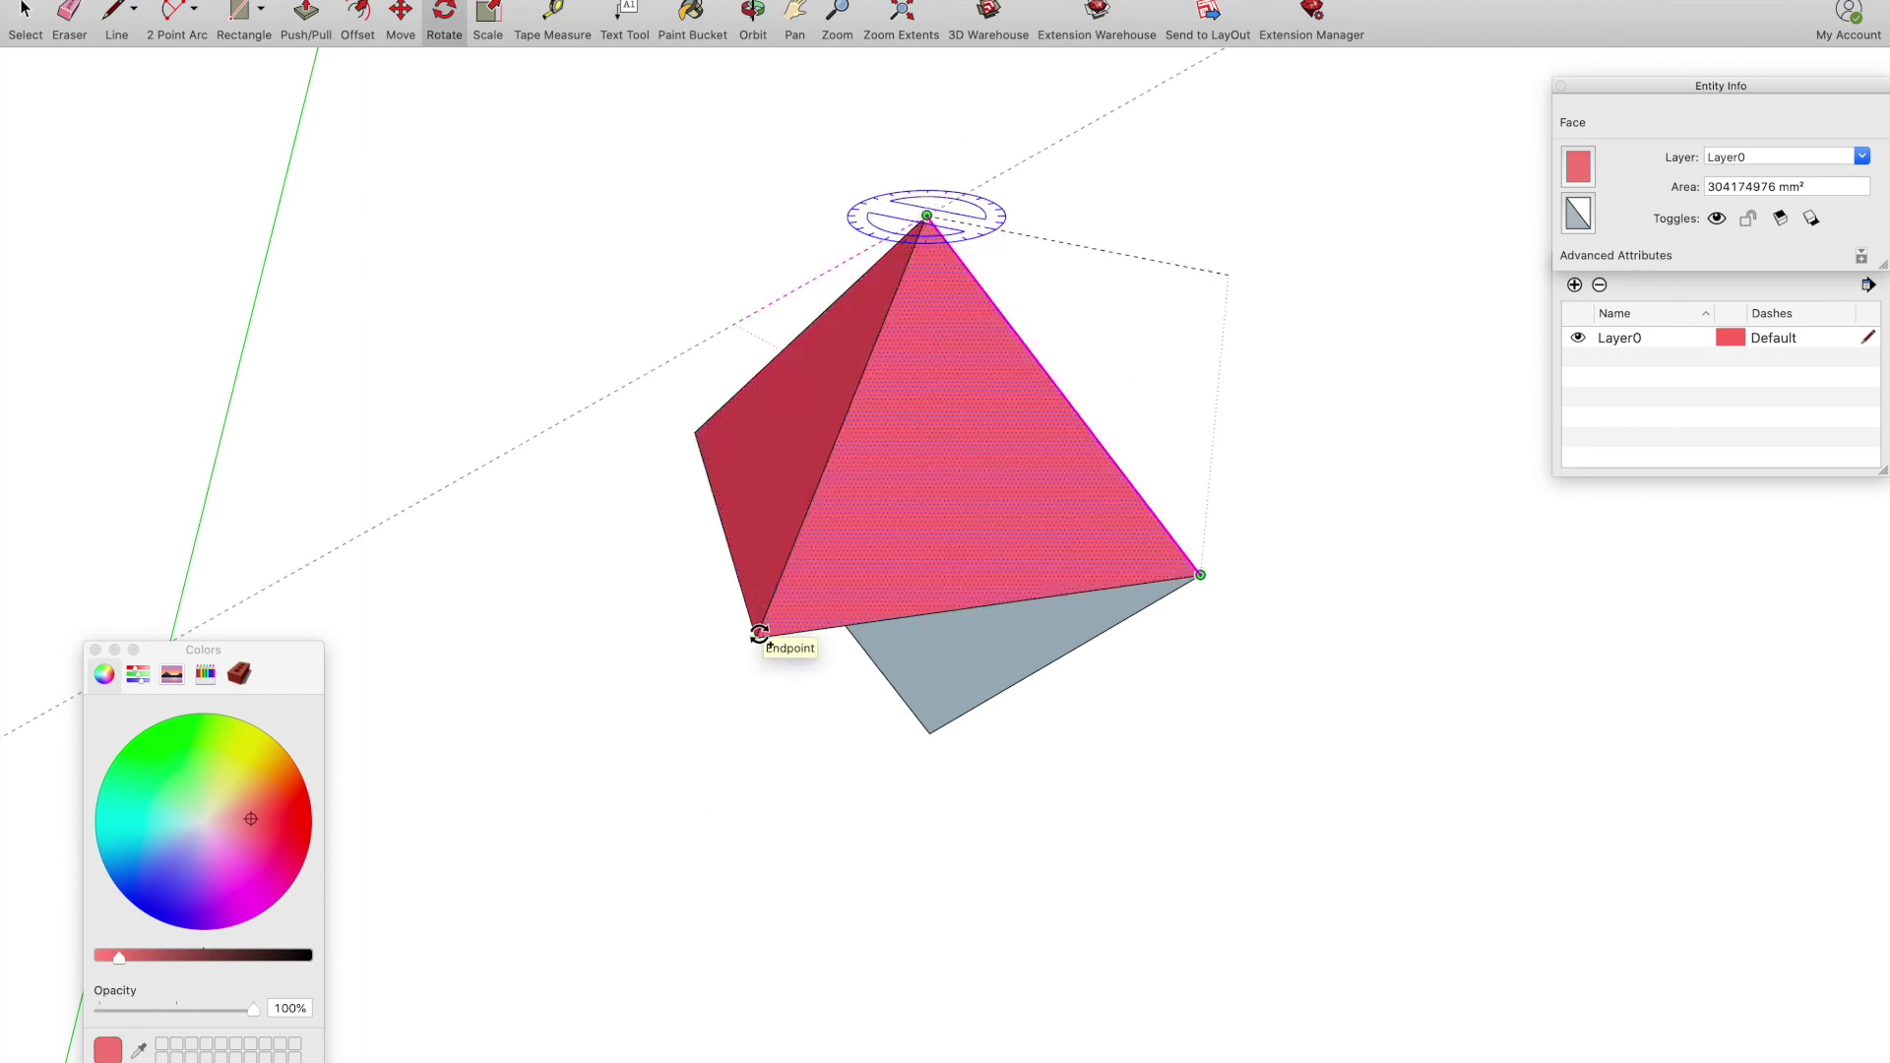
{"action": "left_click", "coordinate": [758, 635]}
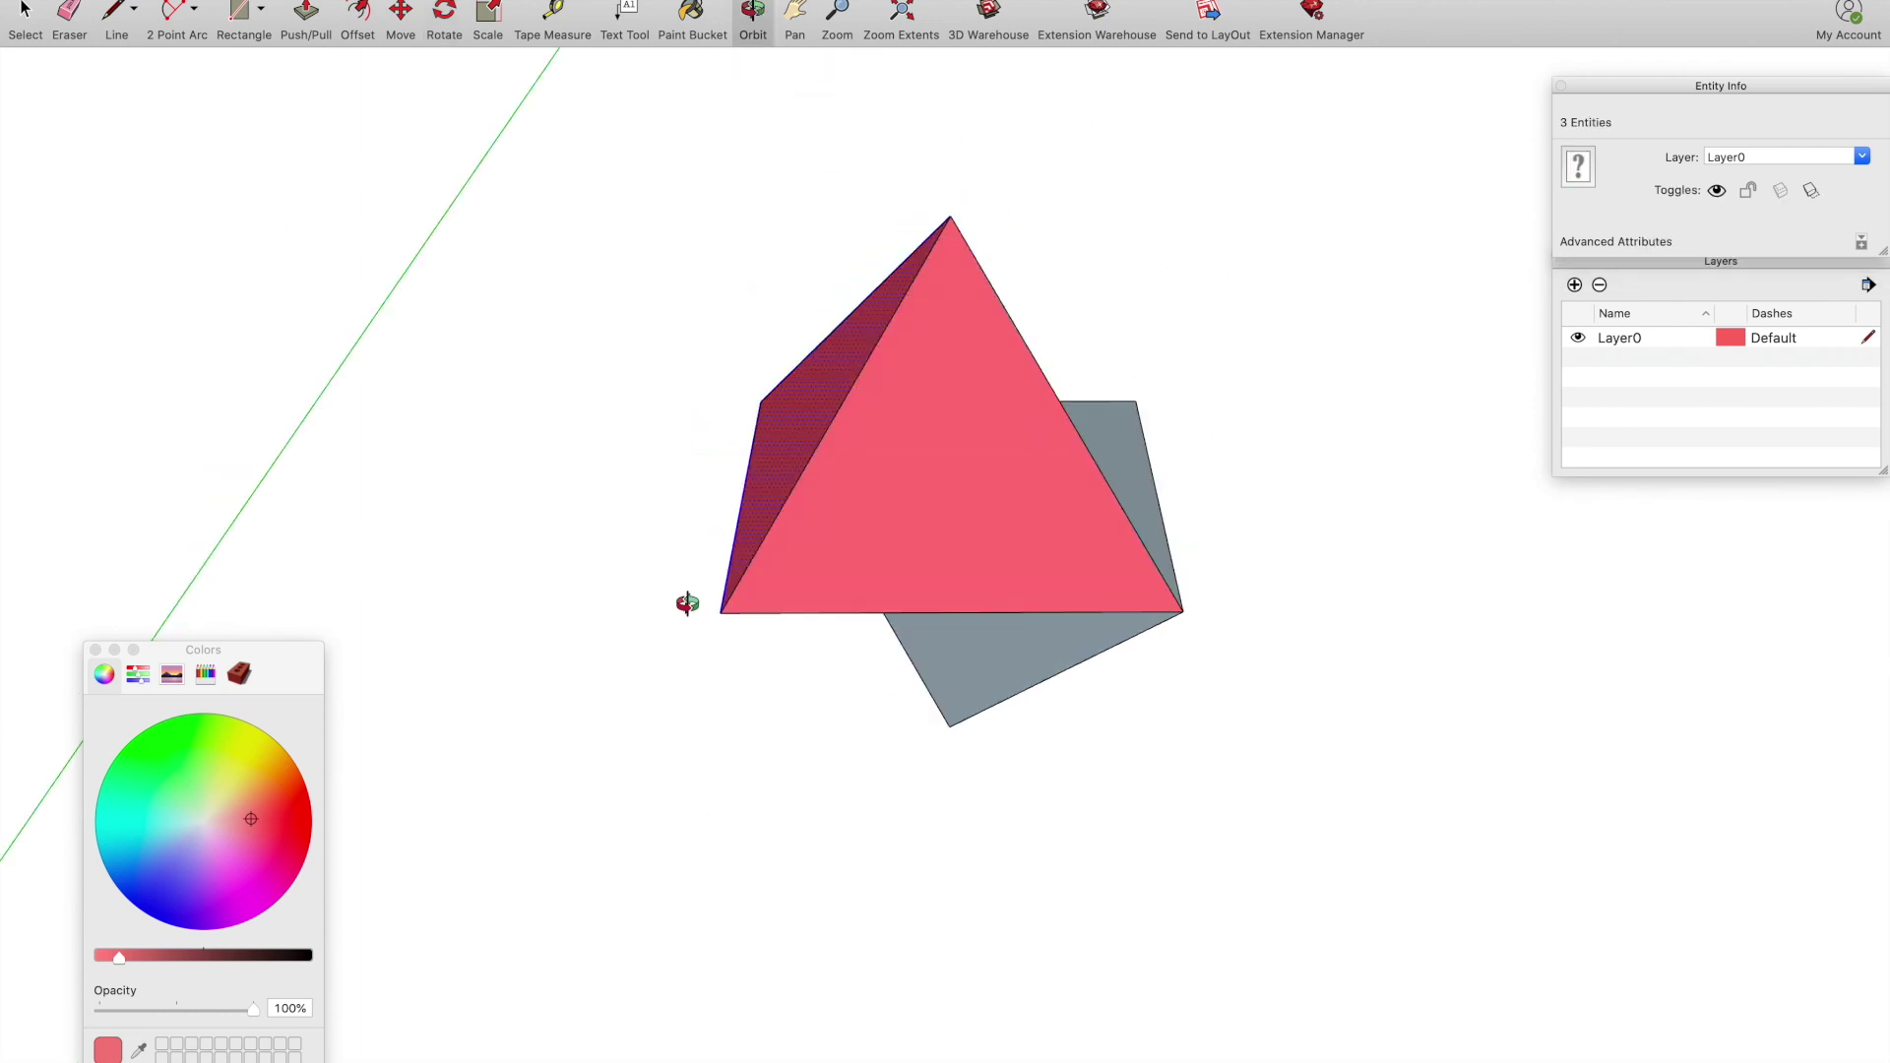
Add a copy of the red triangle on the octahedron's lower side, below the front face's horizontal edge
{"action": "left_click", "coordinate": [925, 494]}
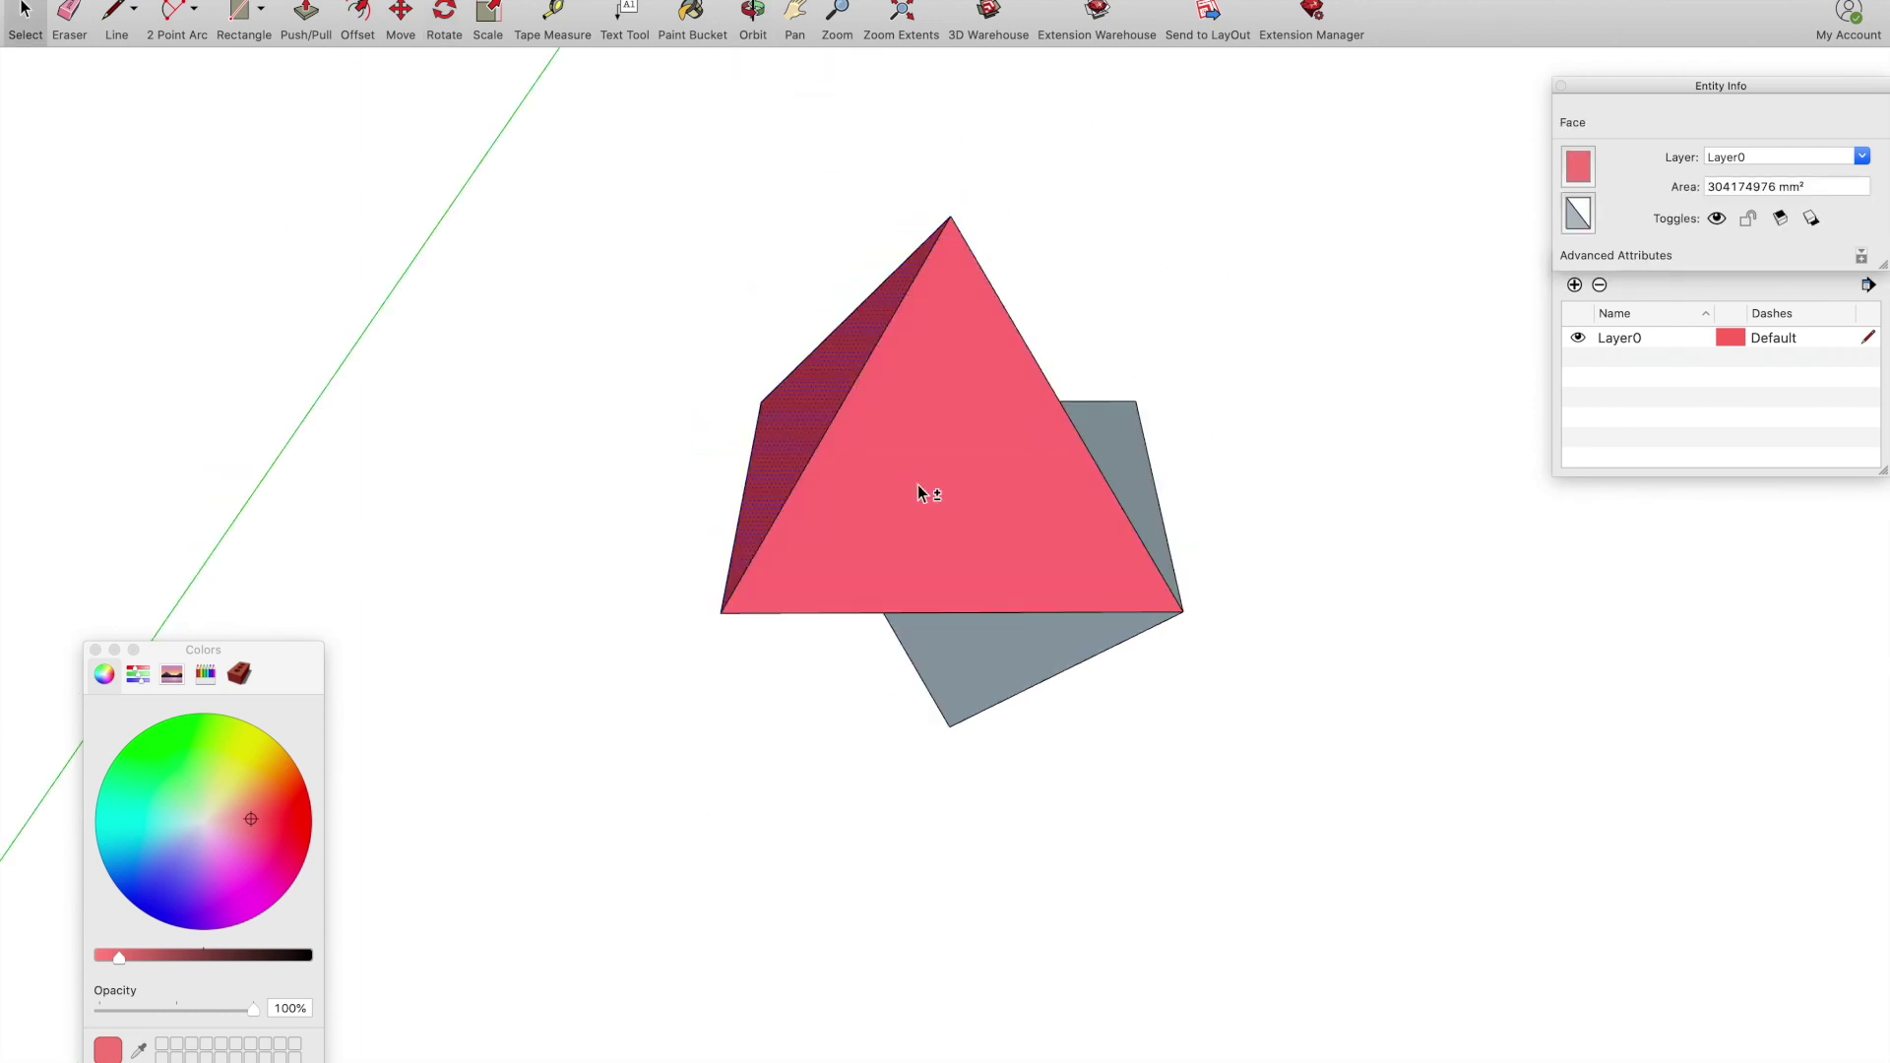
{"action": "left_click", "coordinate": [1043, 456], "text": "shift"}
{"action": "key", "text": "q"}
{"action": "left_click", "coordinate": [722, 613]}
{"action": "left_click", "coordinate": [951, 216]}
{"action": "key", "text": "super+z"}
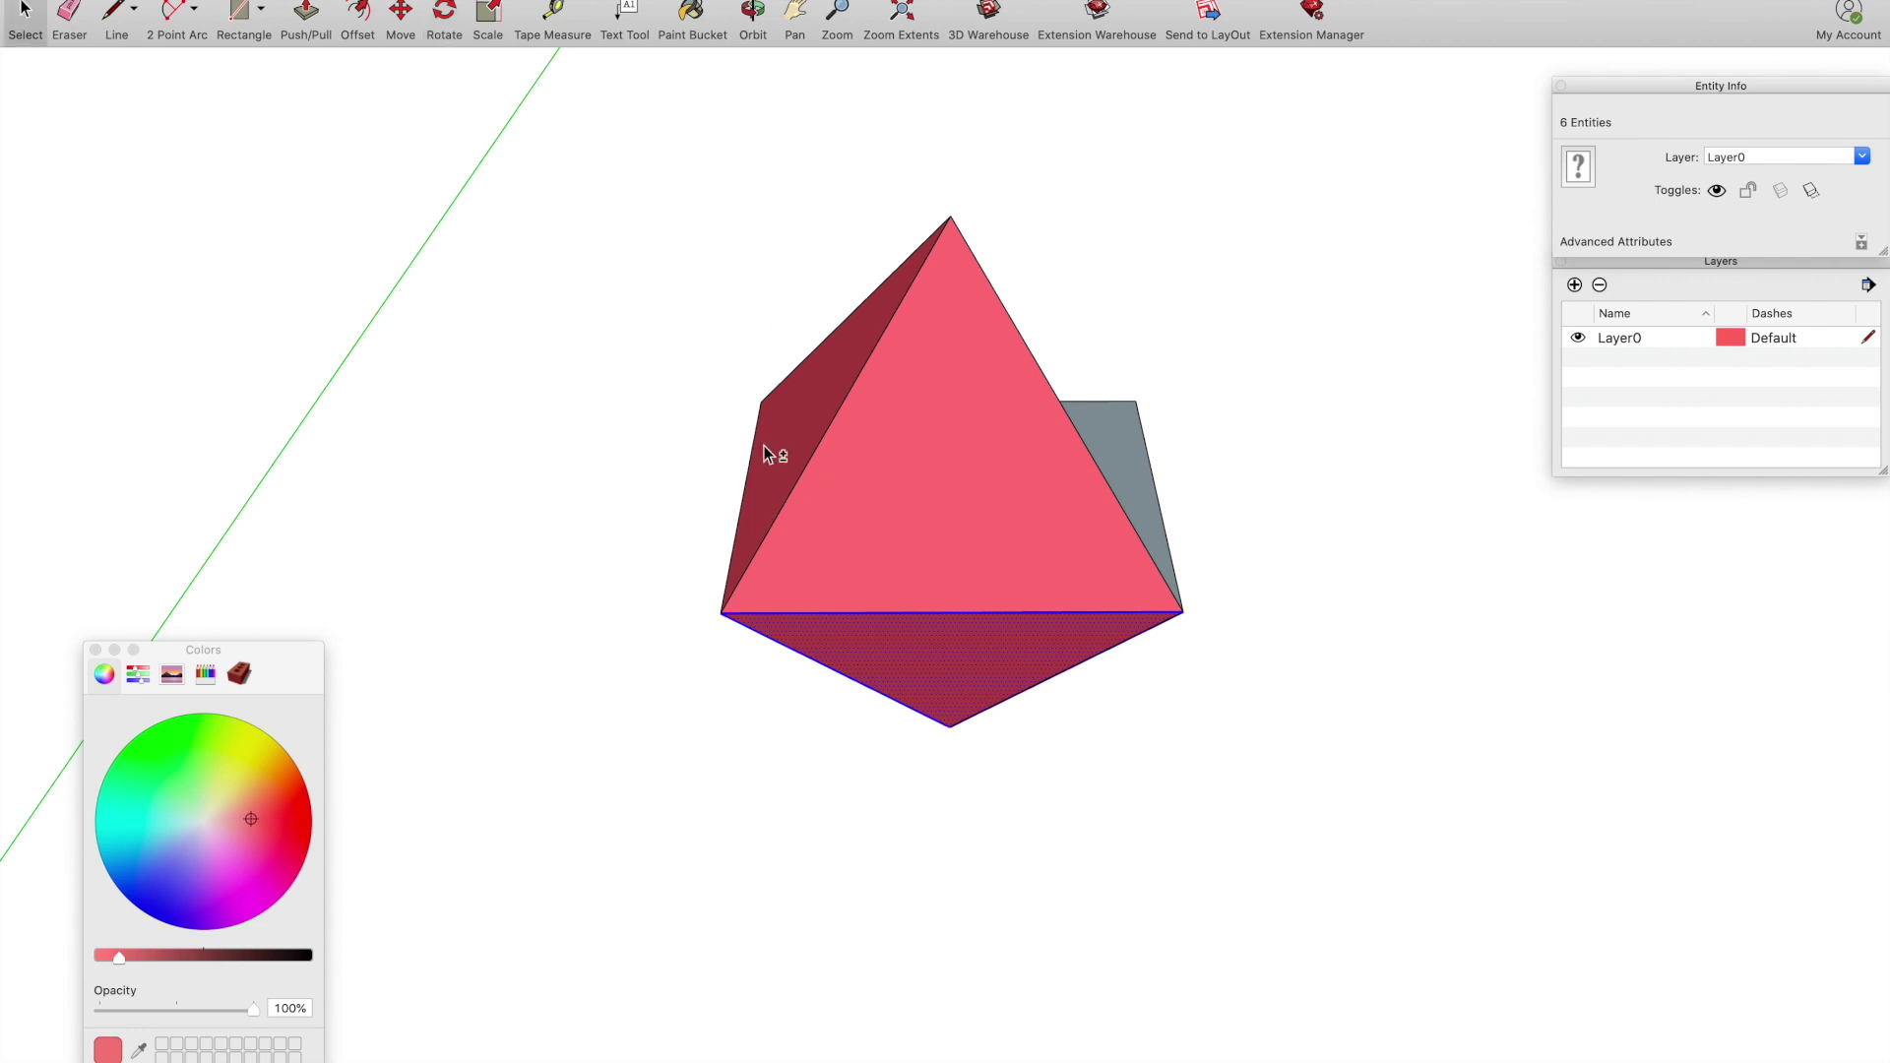
Cover the octahedron's open upper side next to the front face with another copied red triangle and clear the selection
{"action": "left_click", "coordinate": [950, 216]}
{"action": "left_click", "coordinate": [763, 402]}
{"action": "key", "text": "space"}
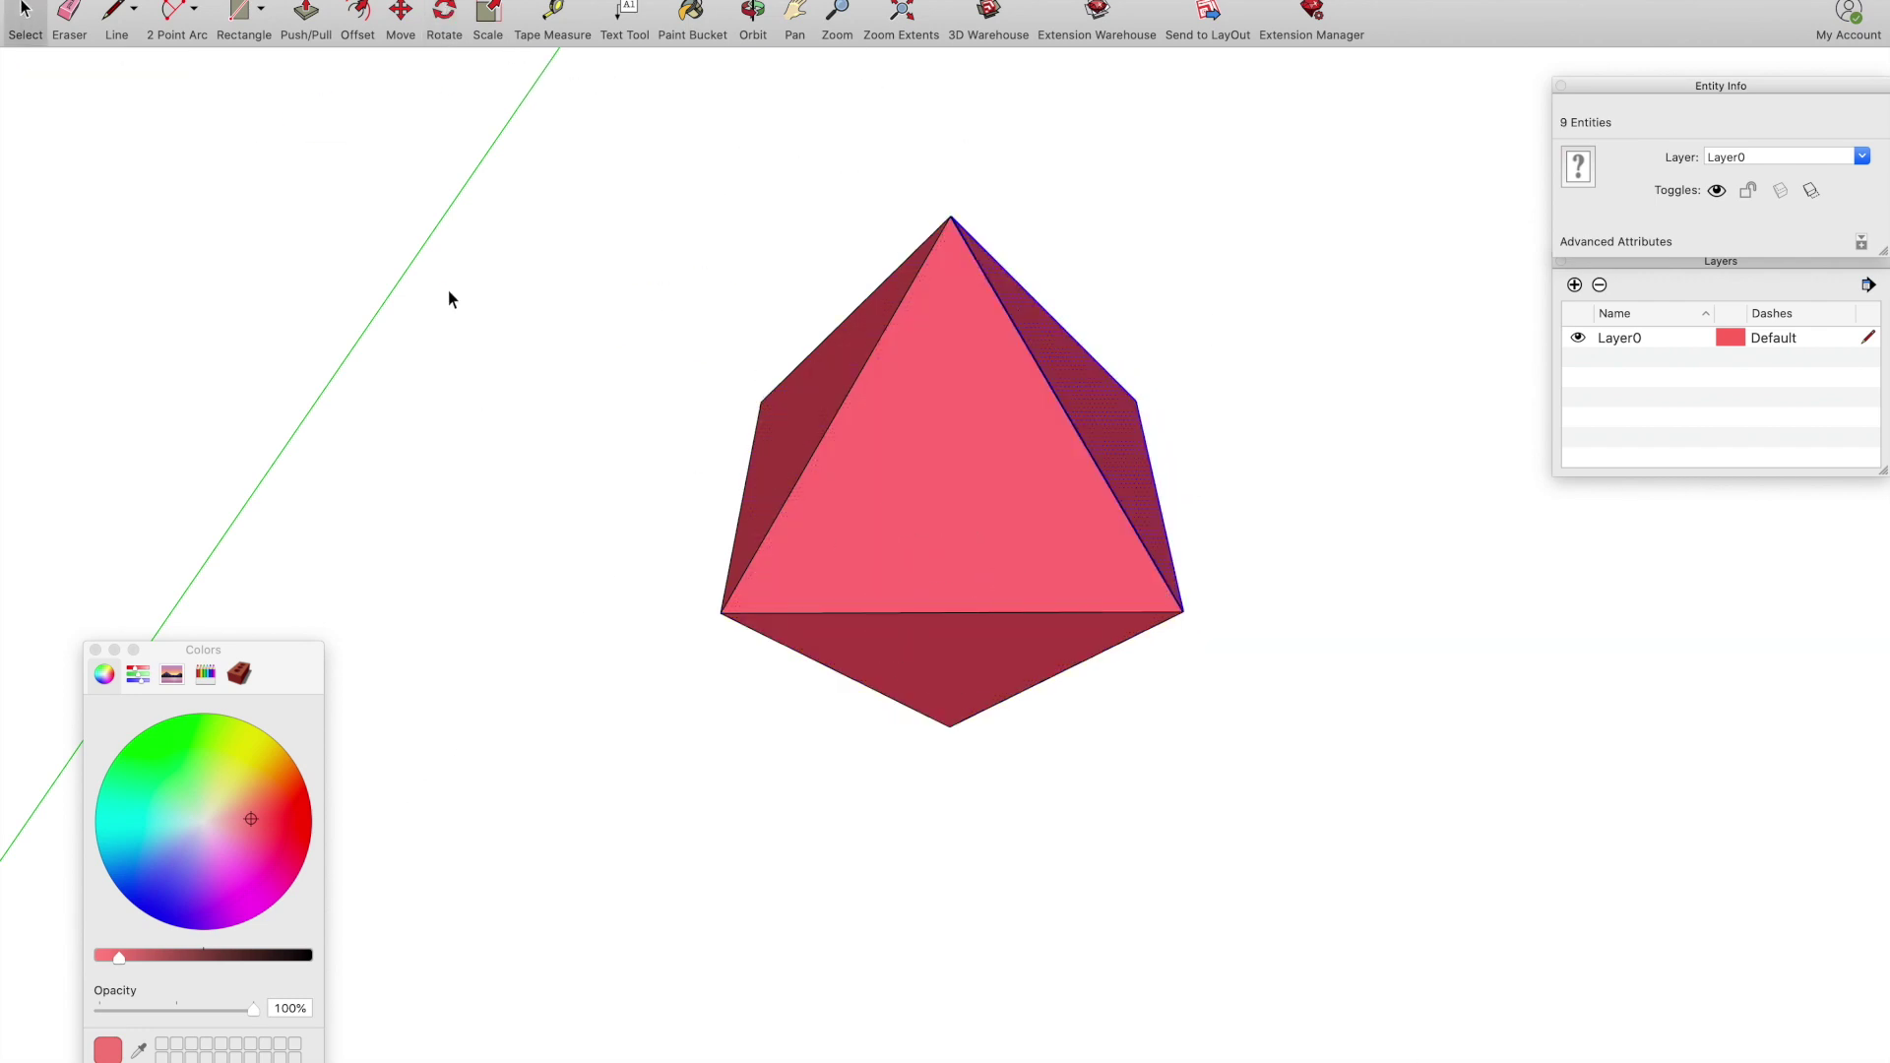
{"action": "left_click", "coordinate": [455, 299]}
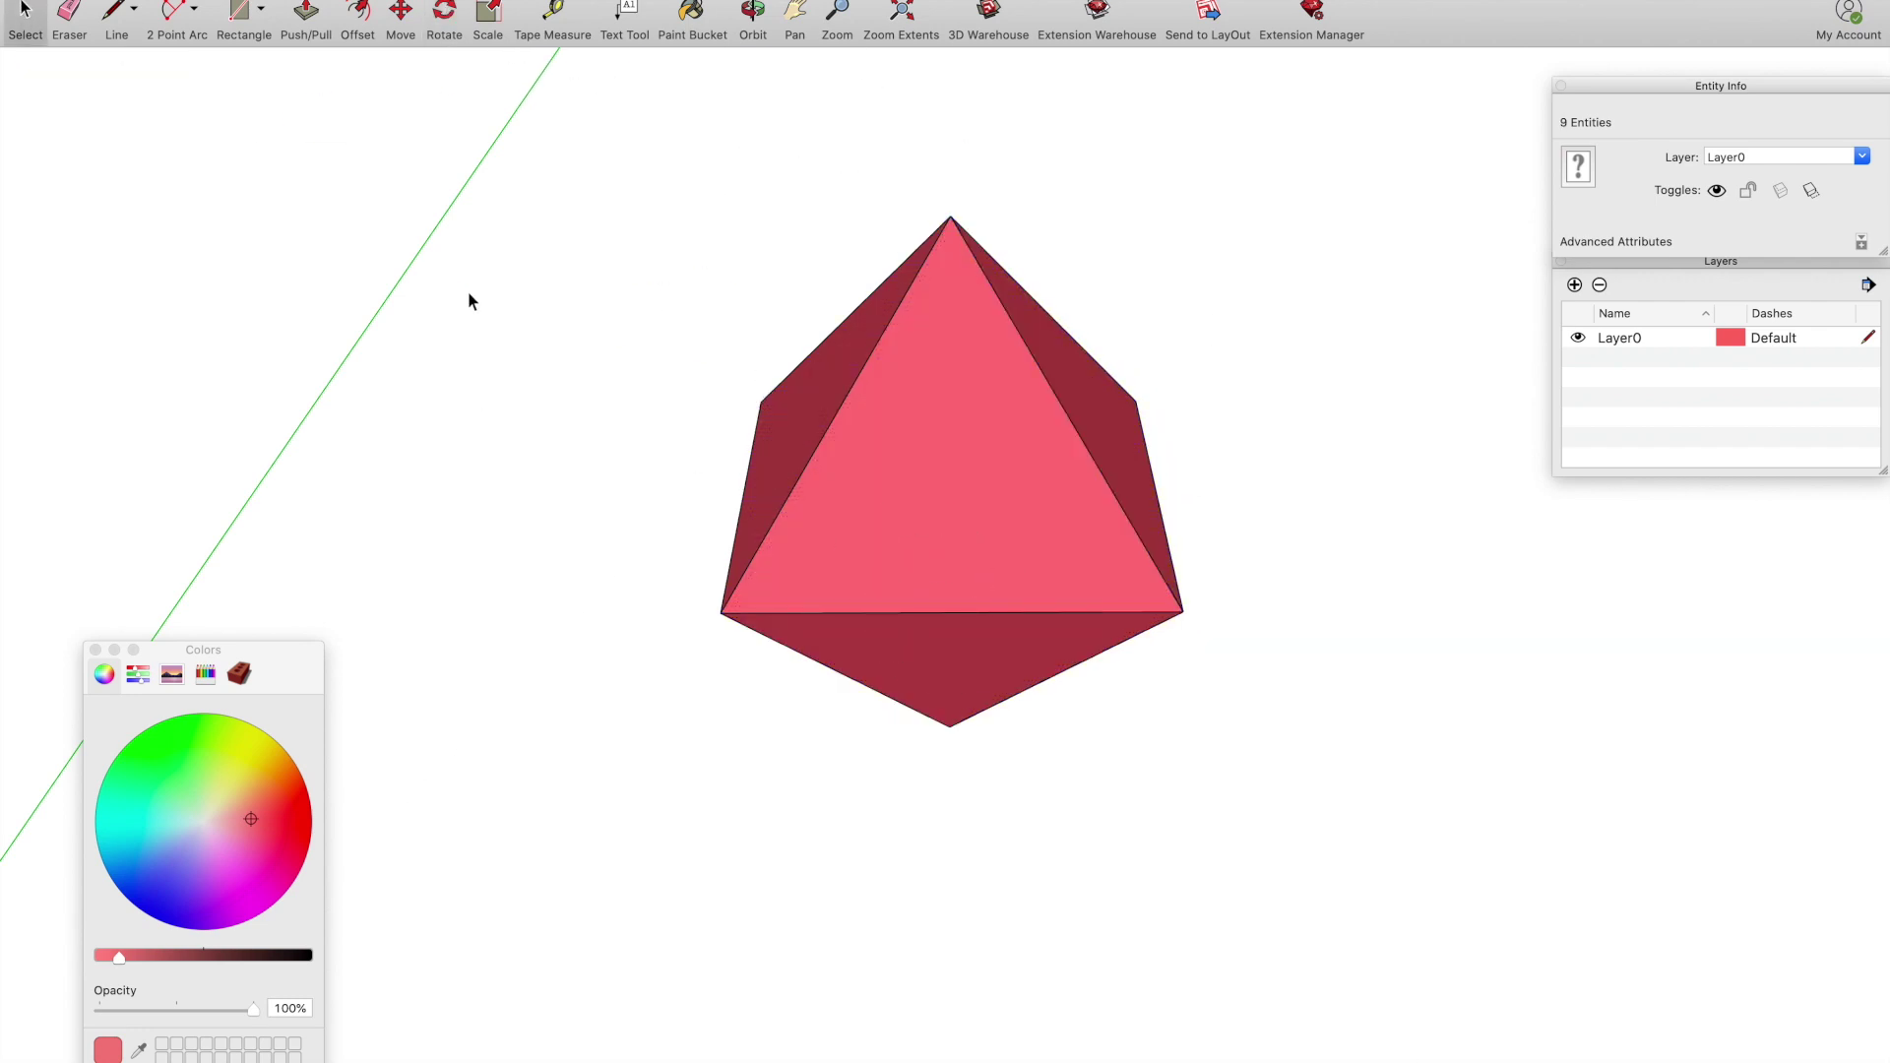
Check the octahedron from several angles and open the golden rectangle group for editing
{"action": "left_click", "coordinate": [754, 18]}
{"action": "left_click_drag", "start_coordinate": [803, 563], "coordinate": [1077, 270]}
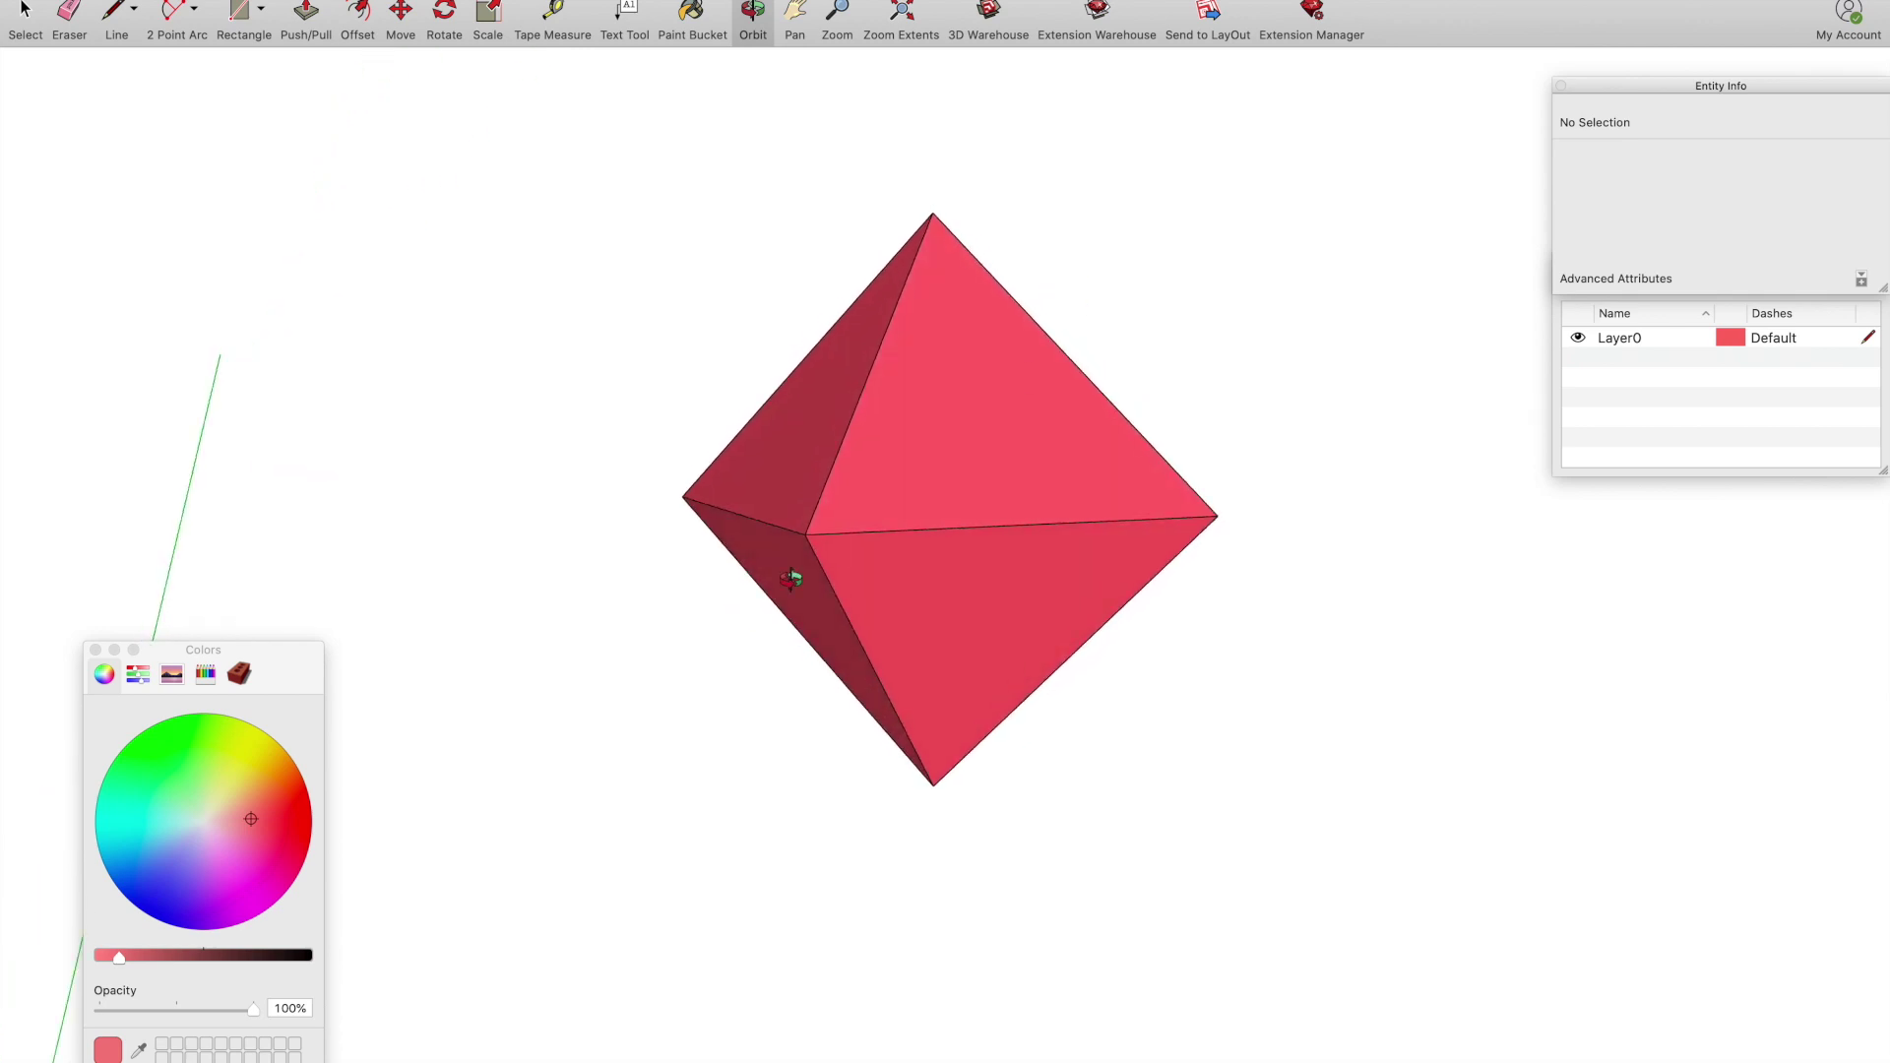
{"action": "left_click_drag", "start_coordinate": [789, 574], "coordinate": [938, 438]}
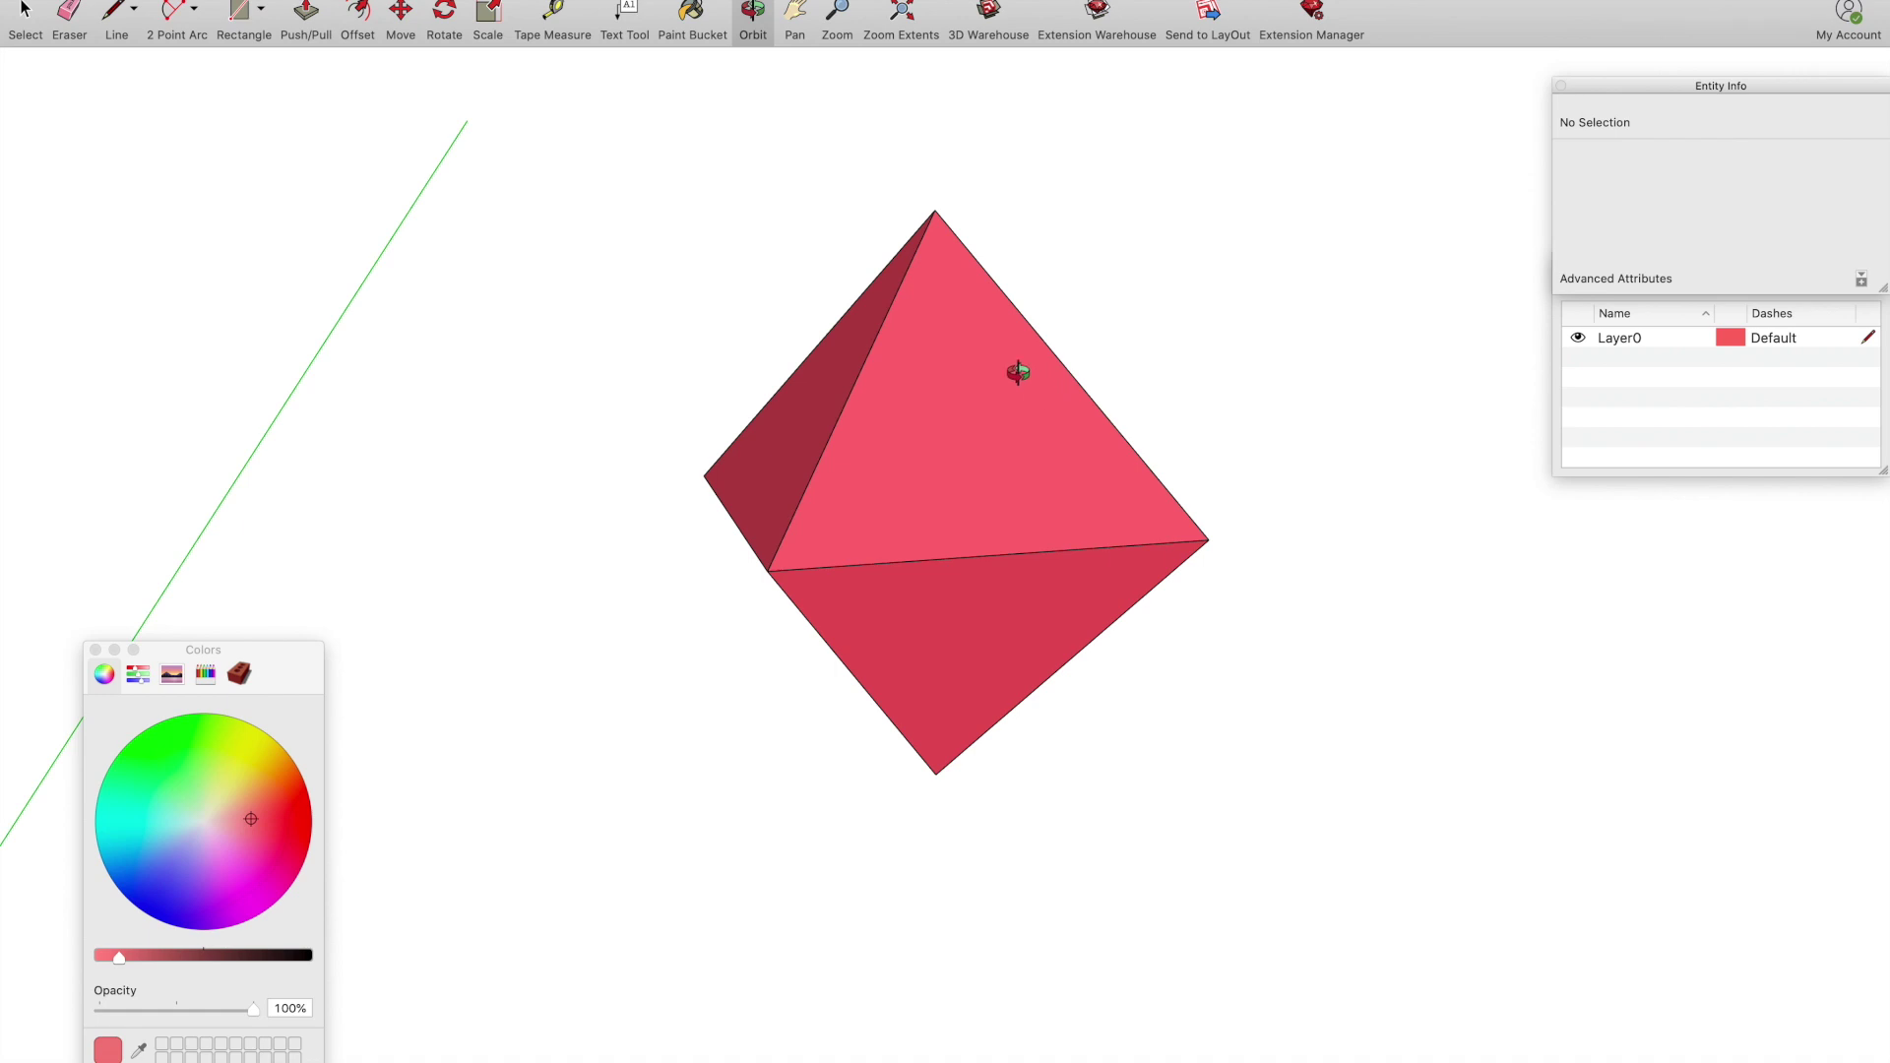
{"action": "left_click_drag", "start_coordinate": [1018, 372], "coordinate": [866, 546]}
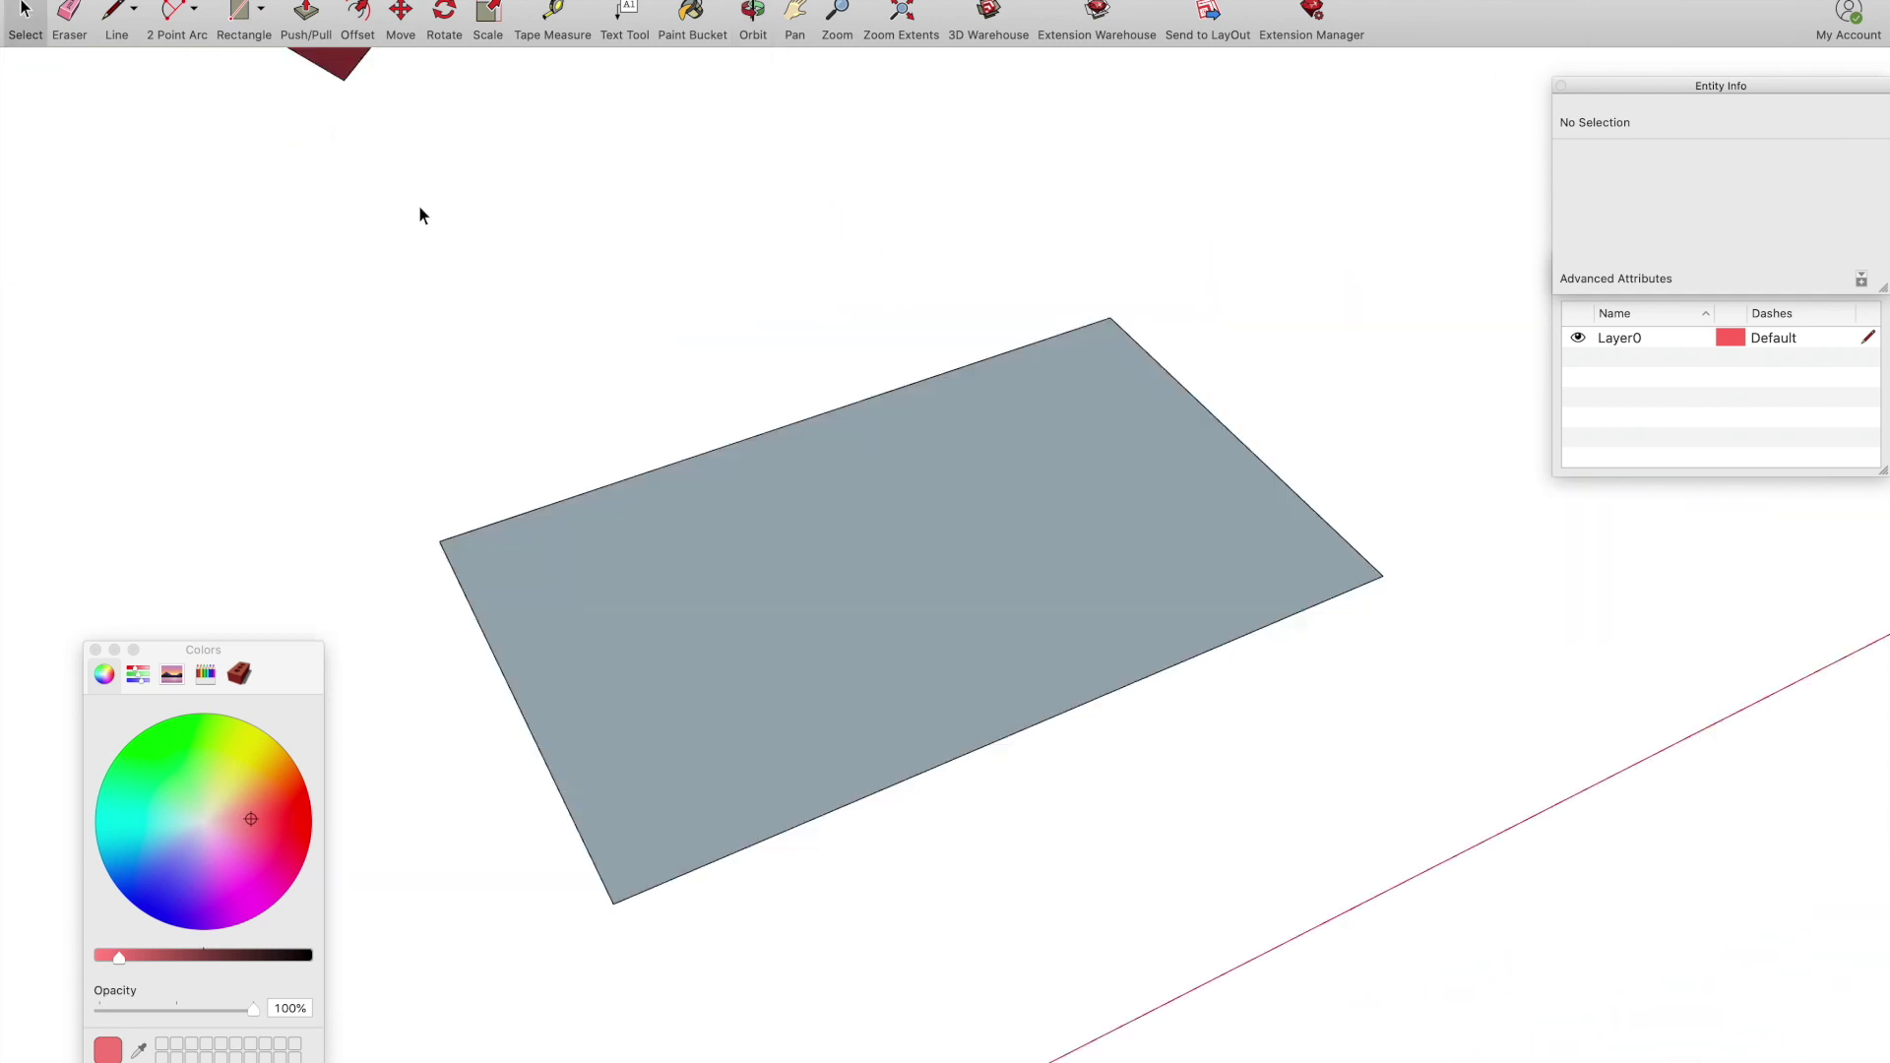
{"action": "left_click", "coordinate": [949, 569]}
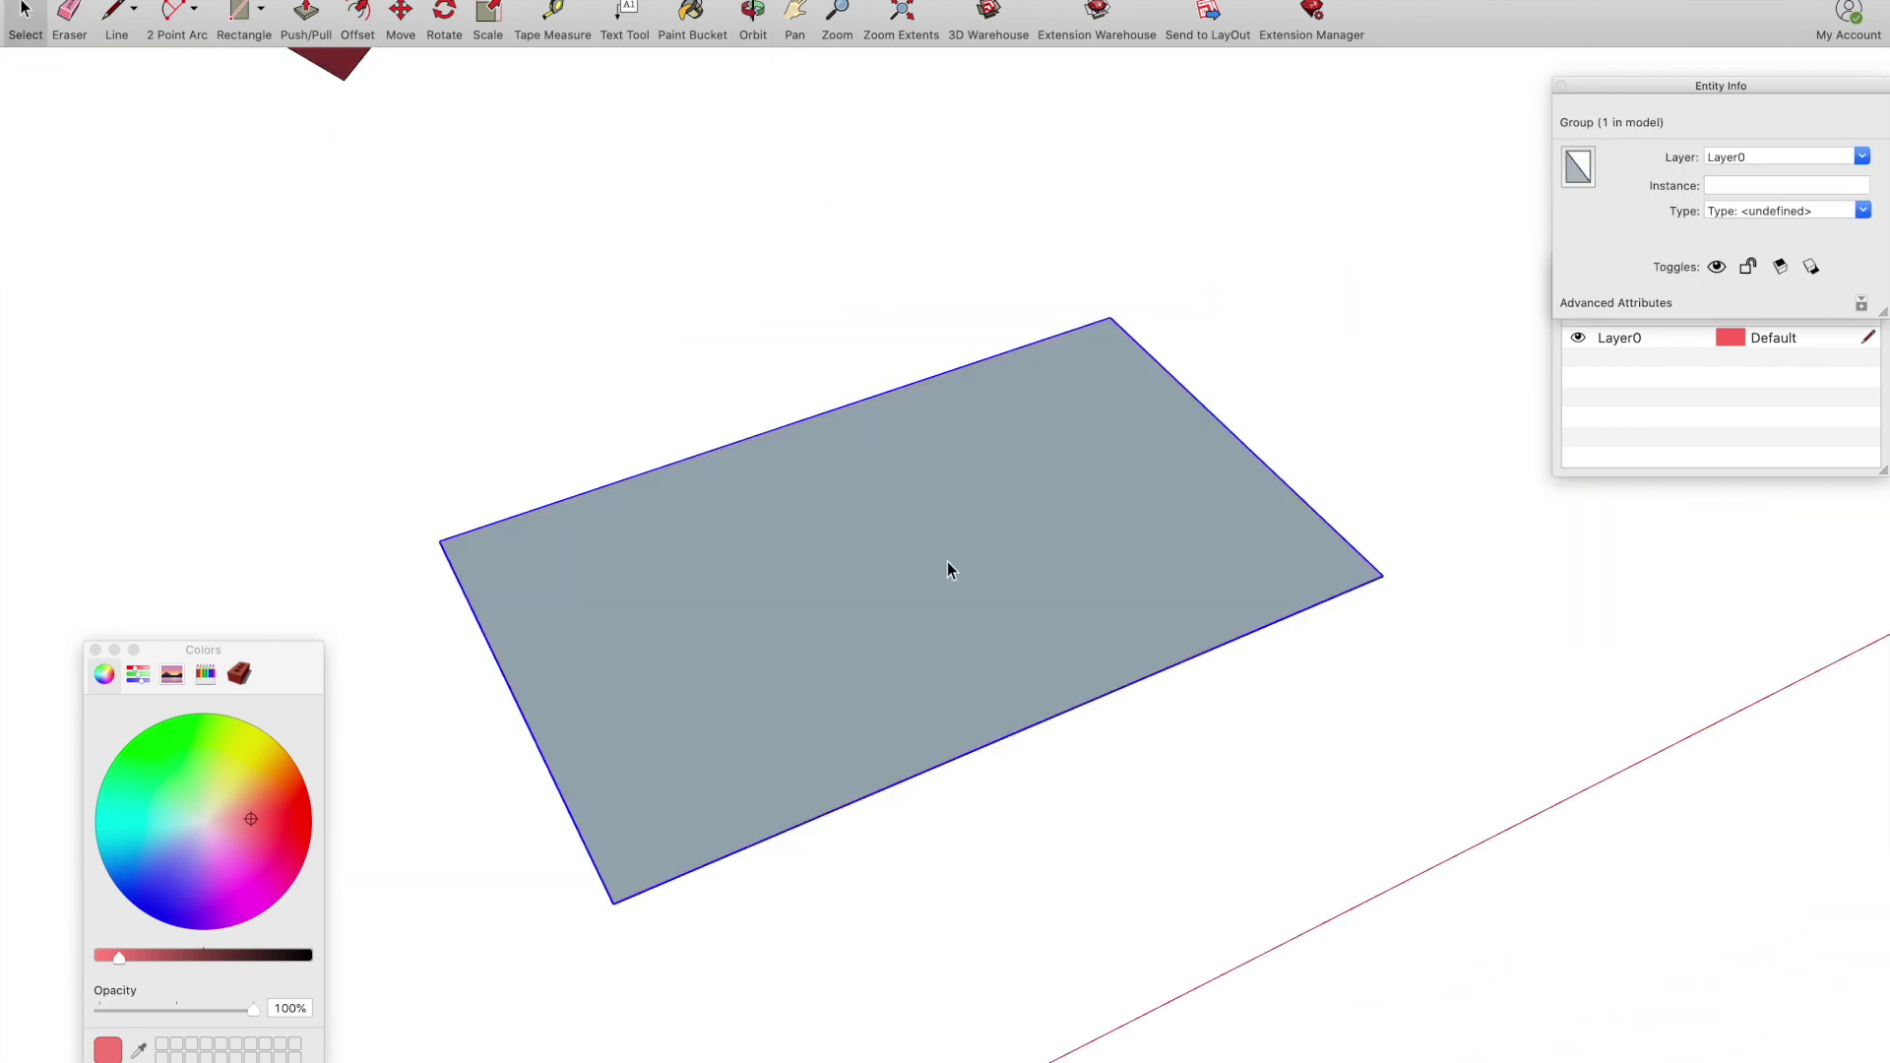
{"action": "double_click", "coordinate": [947, 561]}
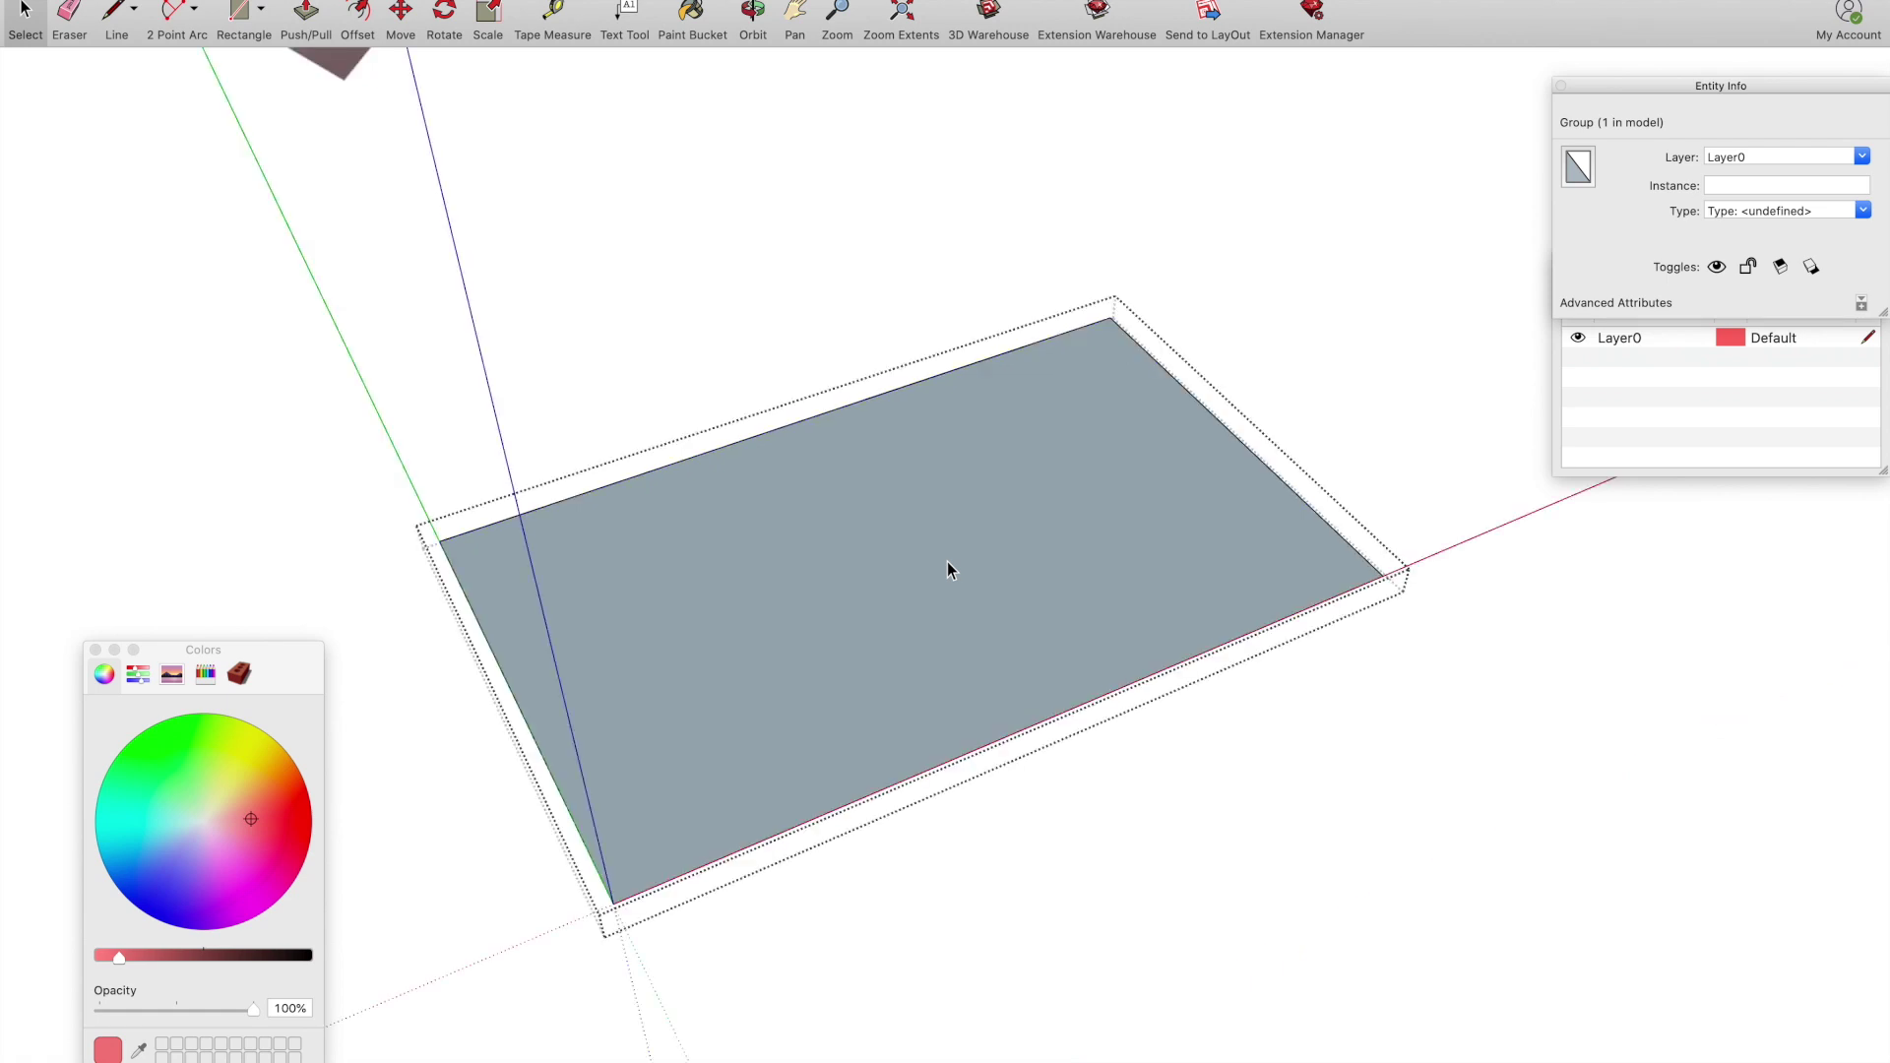
Draw both diagonal lines across the golden rectangle from corner to corner
{"action": "left_click", "coordinate": [125, 16]}
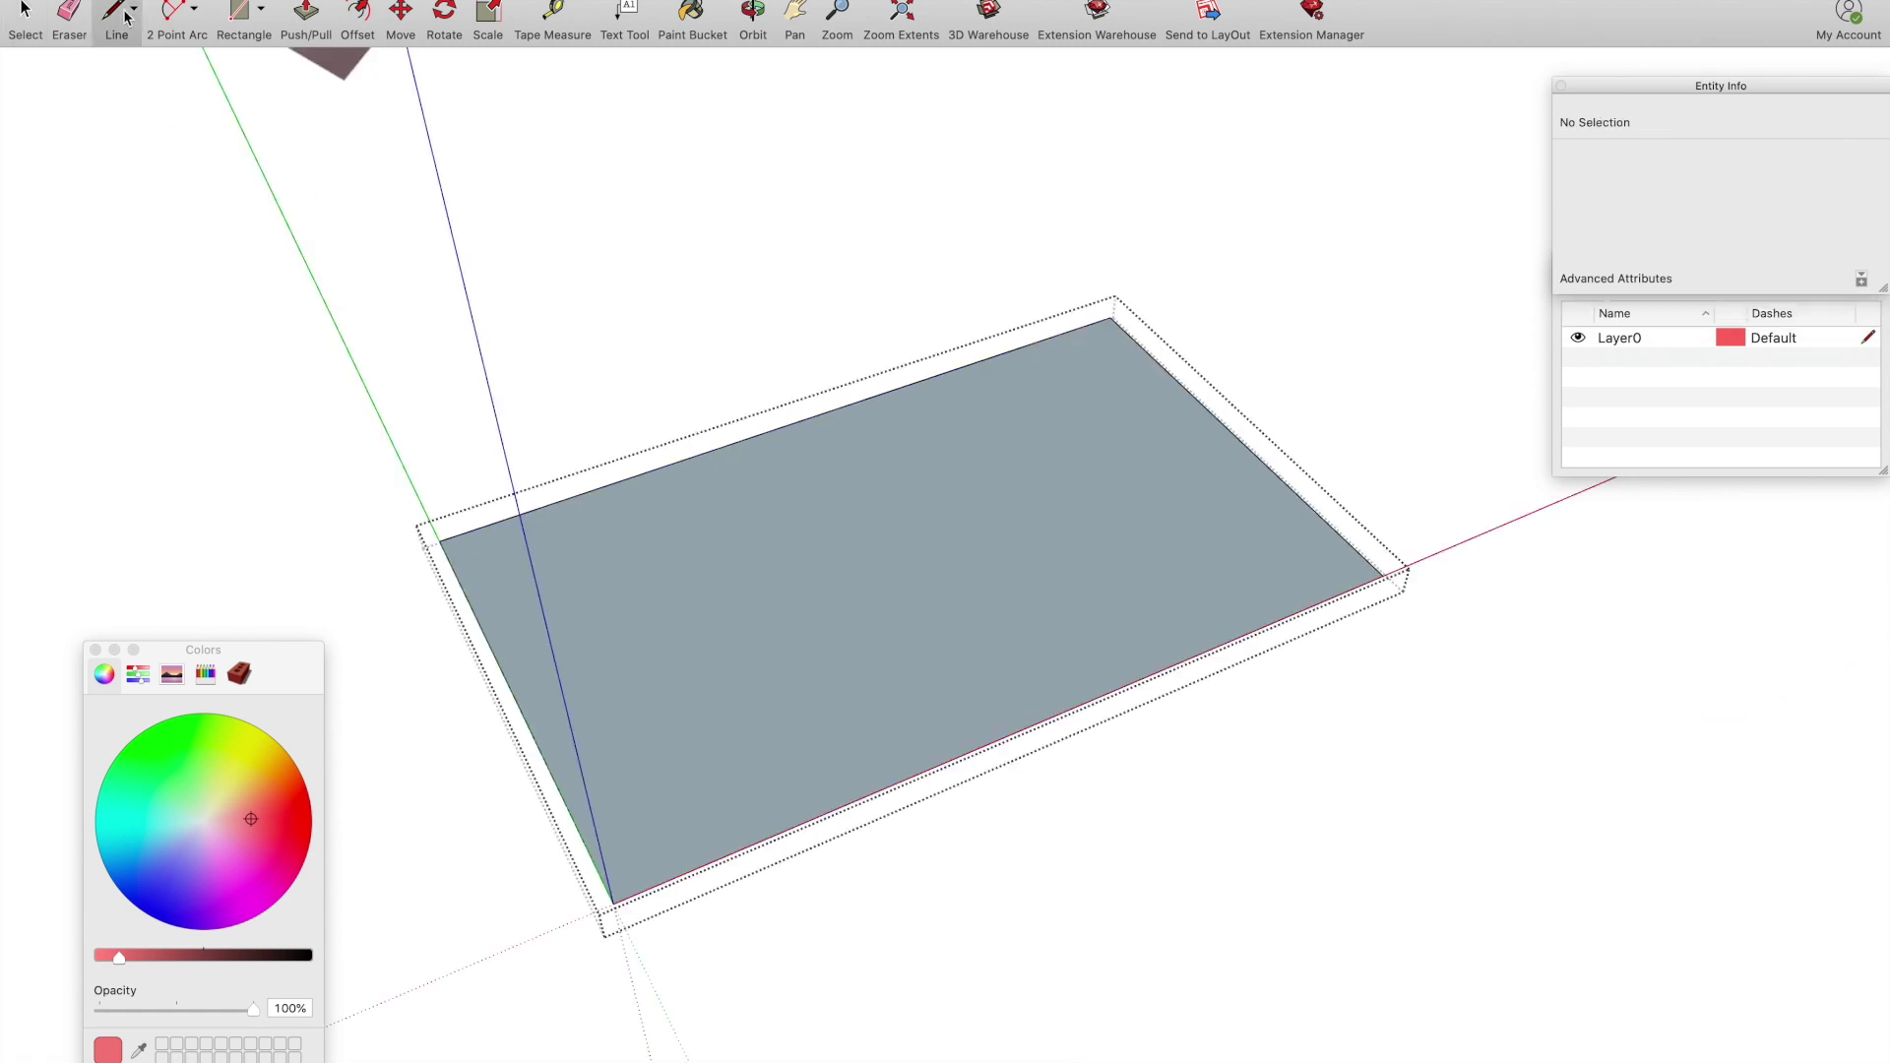
{"action": "left_click", "coordinate": [440, 541]}
{"action": "left_click", "coordinate": [1384, 575]}
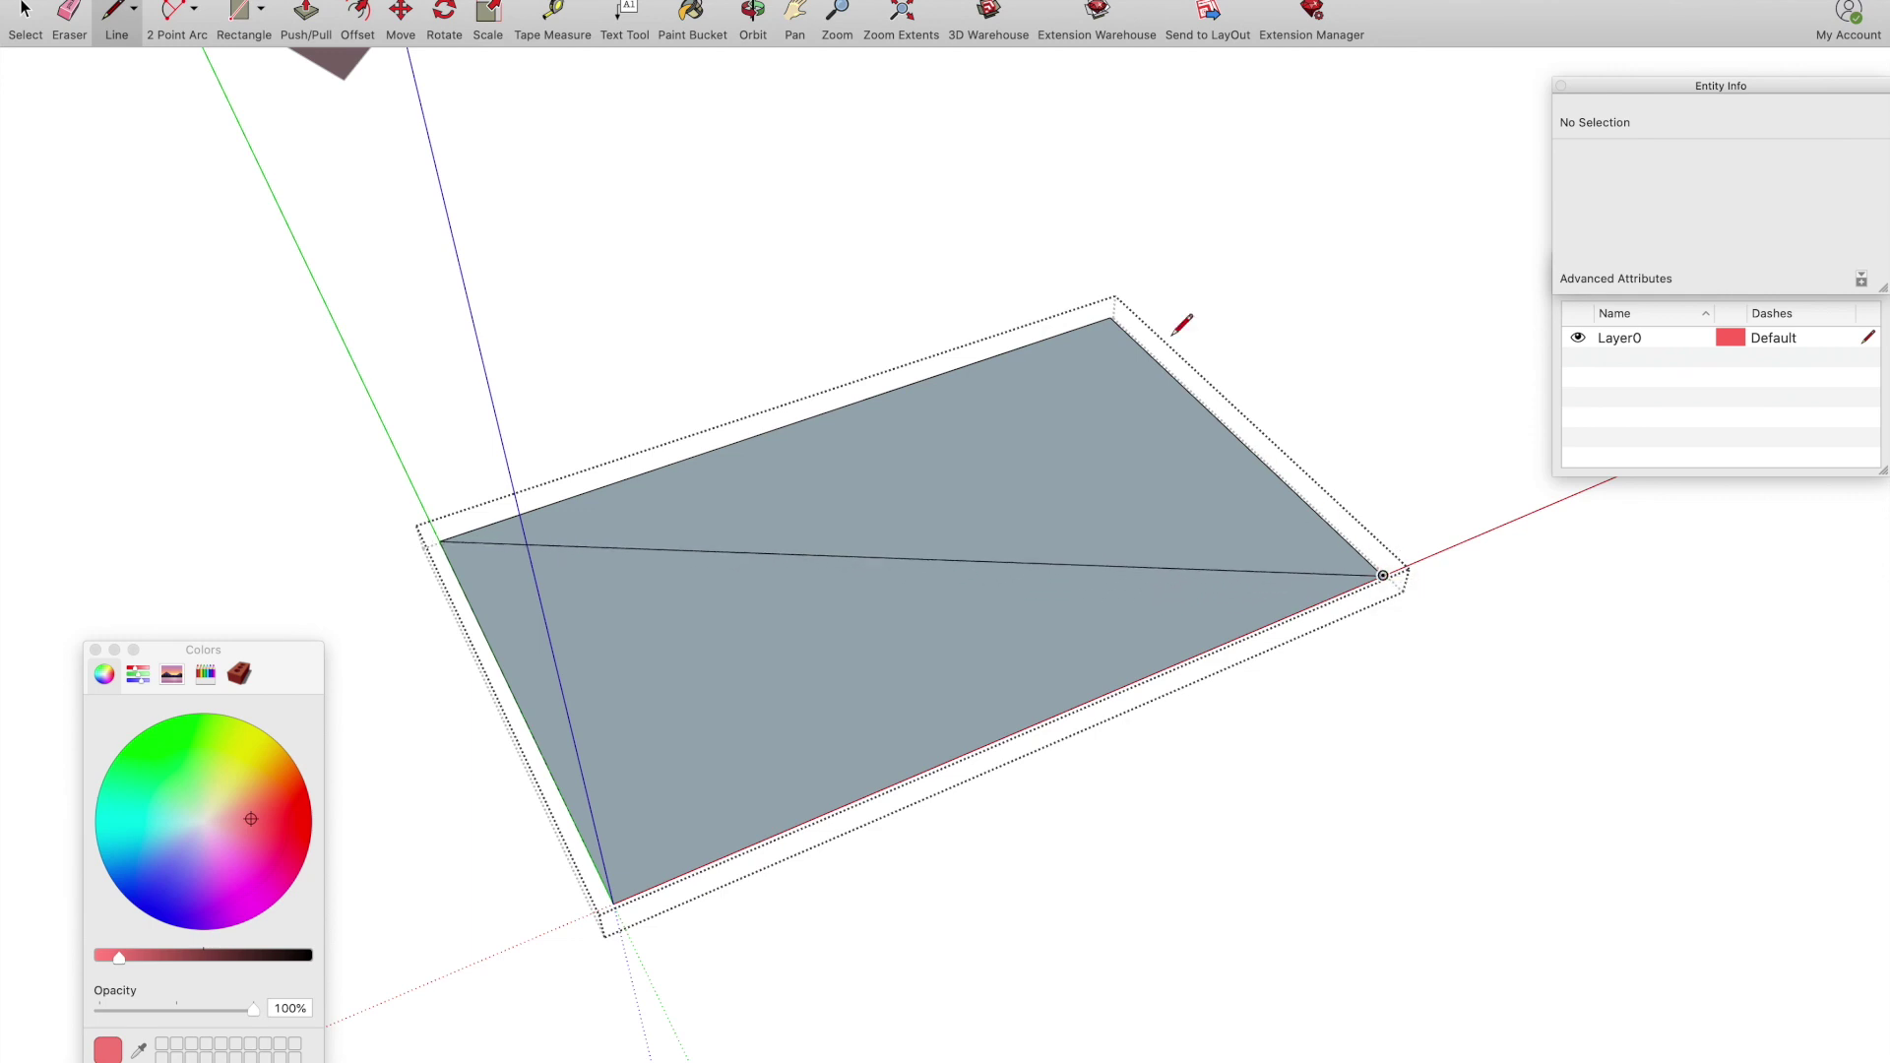
{"action": "left_click", "coordinate": [1111, 317]}
{"action": "left_click", "coordinate": [613, 902]}
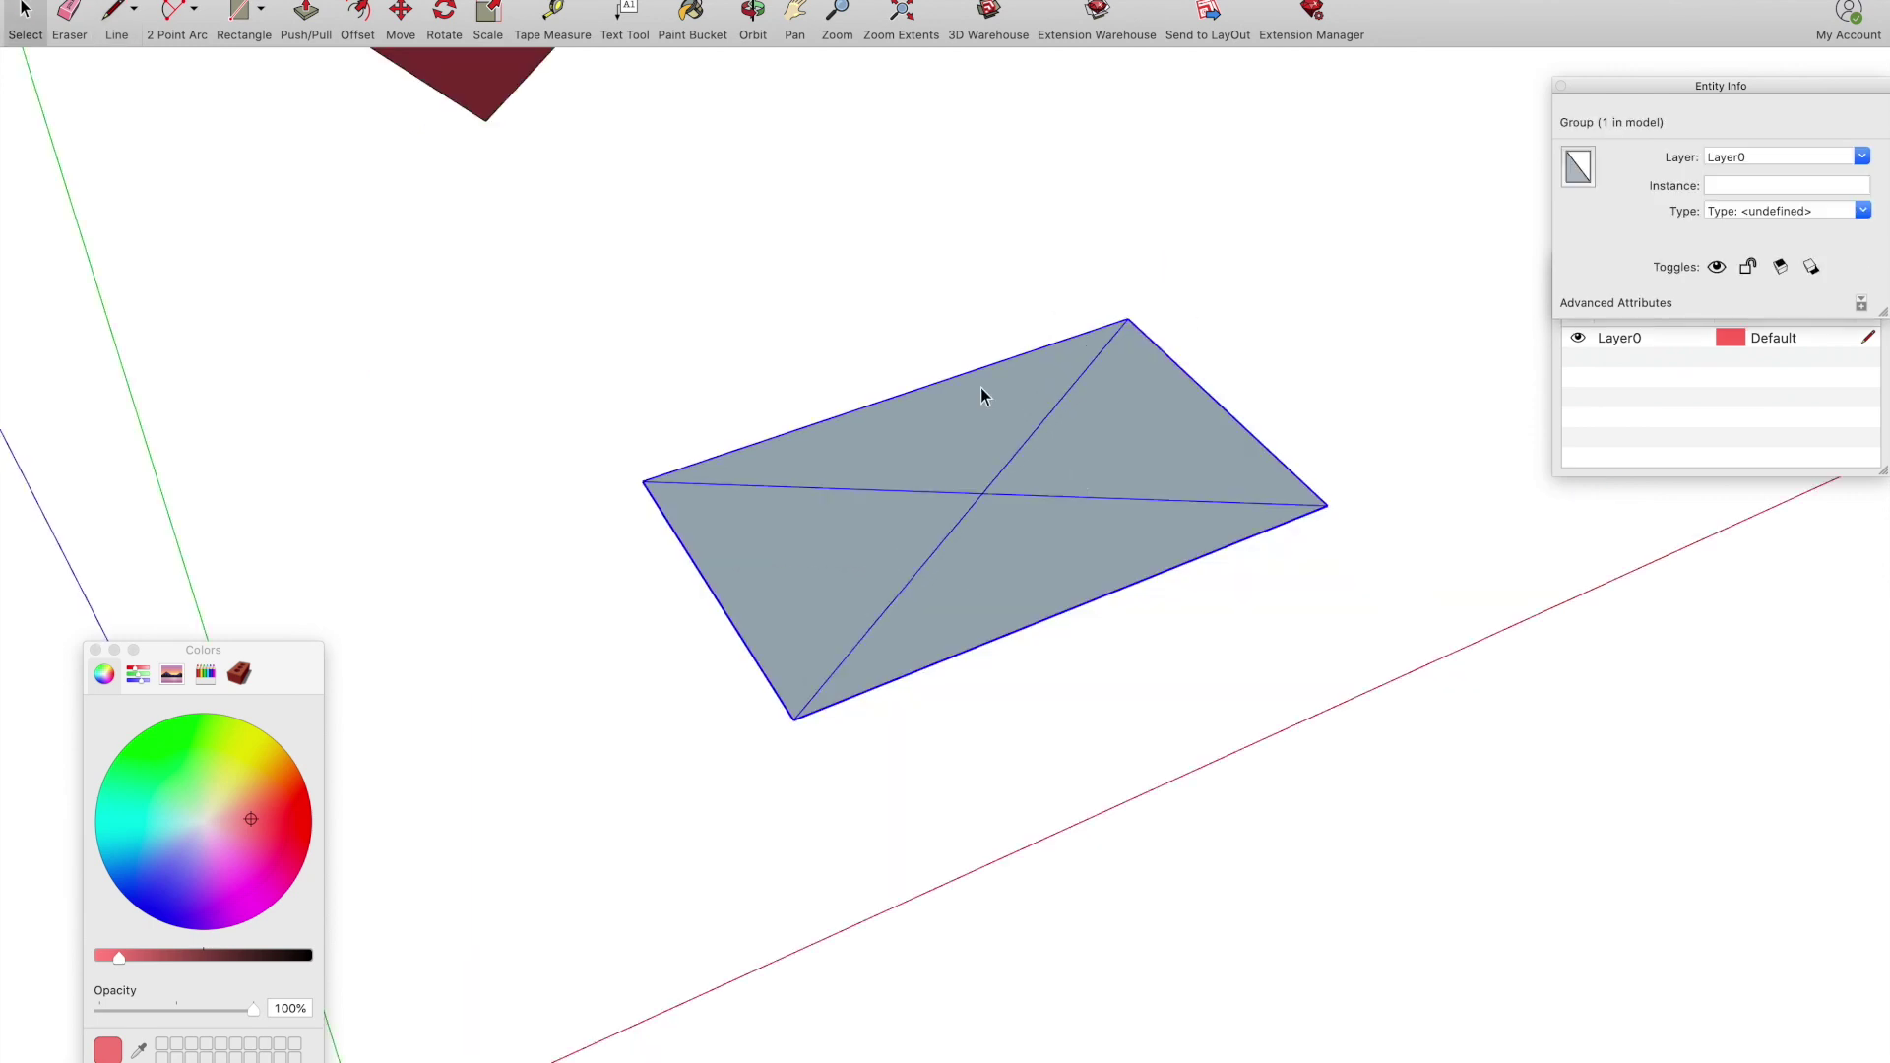
Rotate a copy of the rectangle group upright about the lengthwise centre line through its short edge's midpoint
{"action": "left_click", "coordinate": [444, 15]}
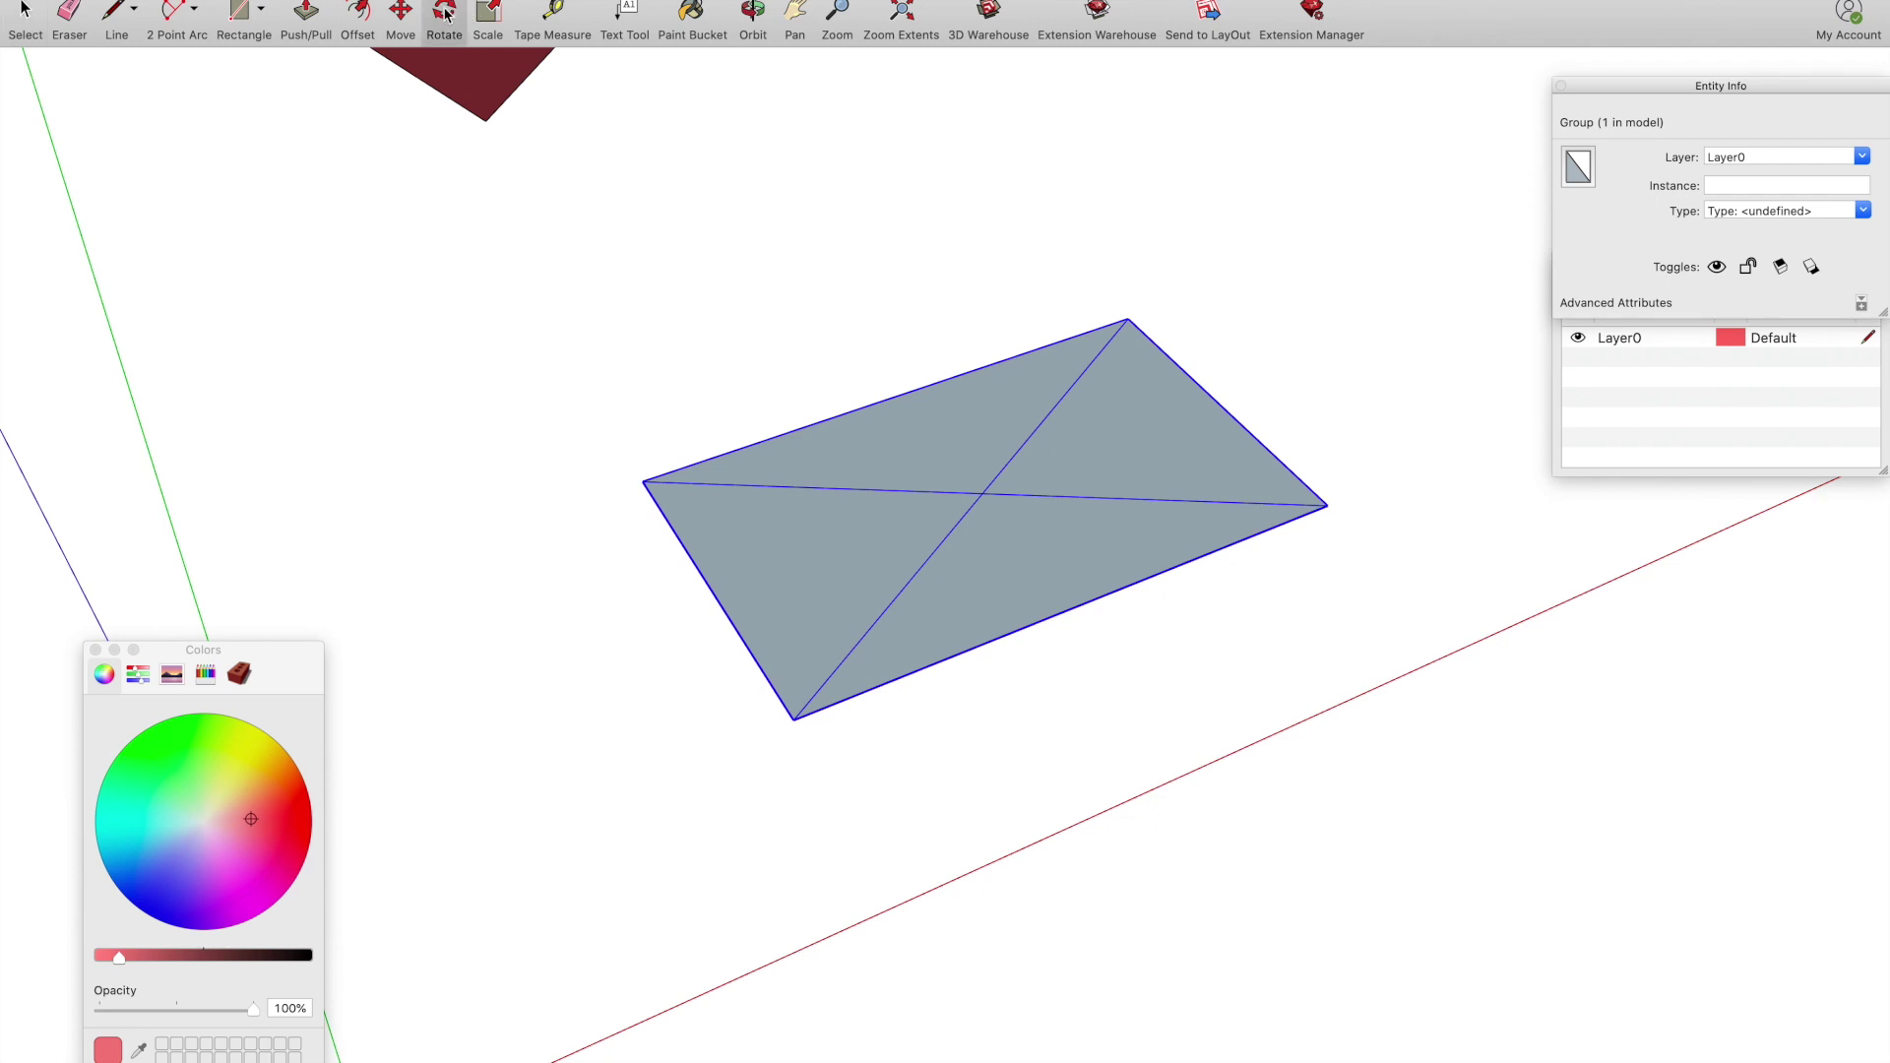
{"action": "scroll", "coordinate": [696, 586], "scroll_direction": "up", "scroll_amount": 2}
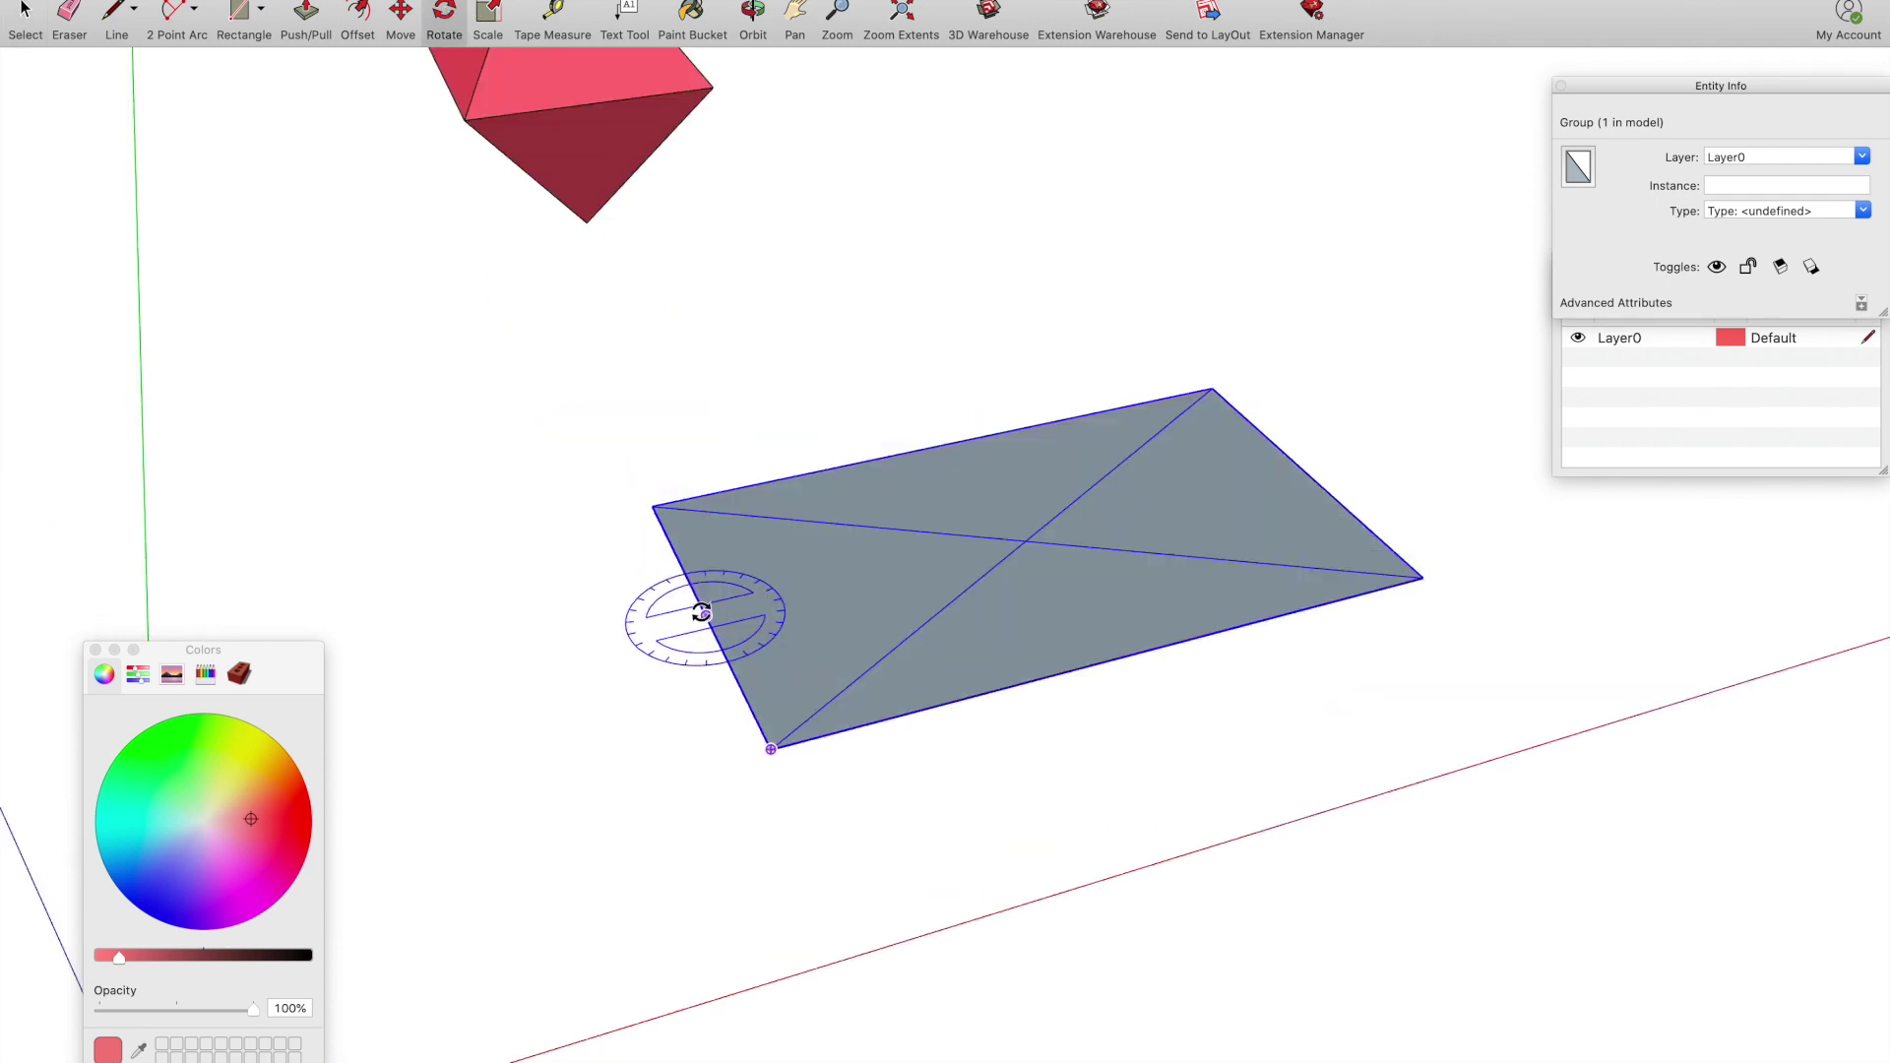
{"action": "left_click", "coordinate": [706, 616]}
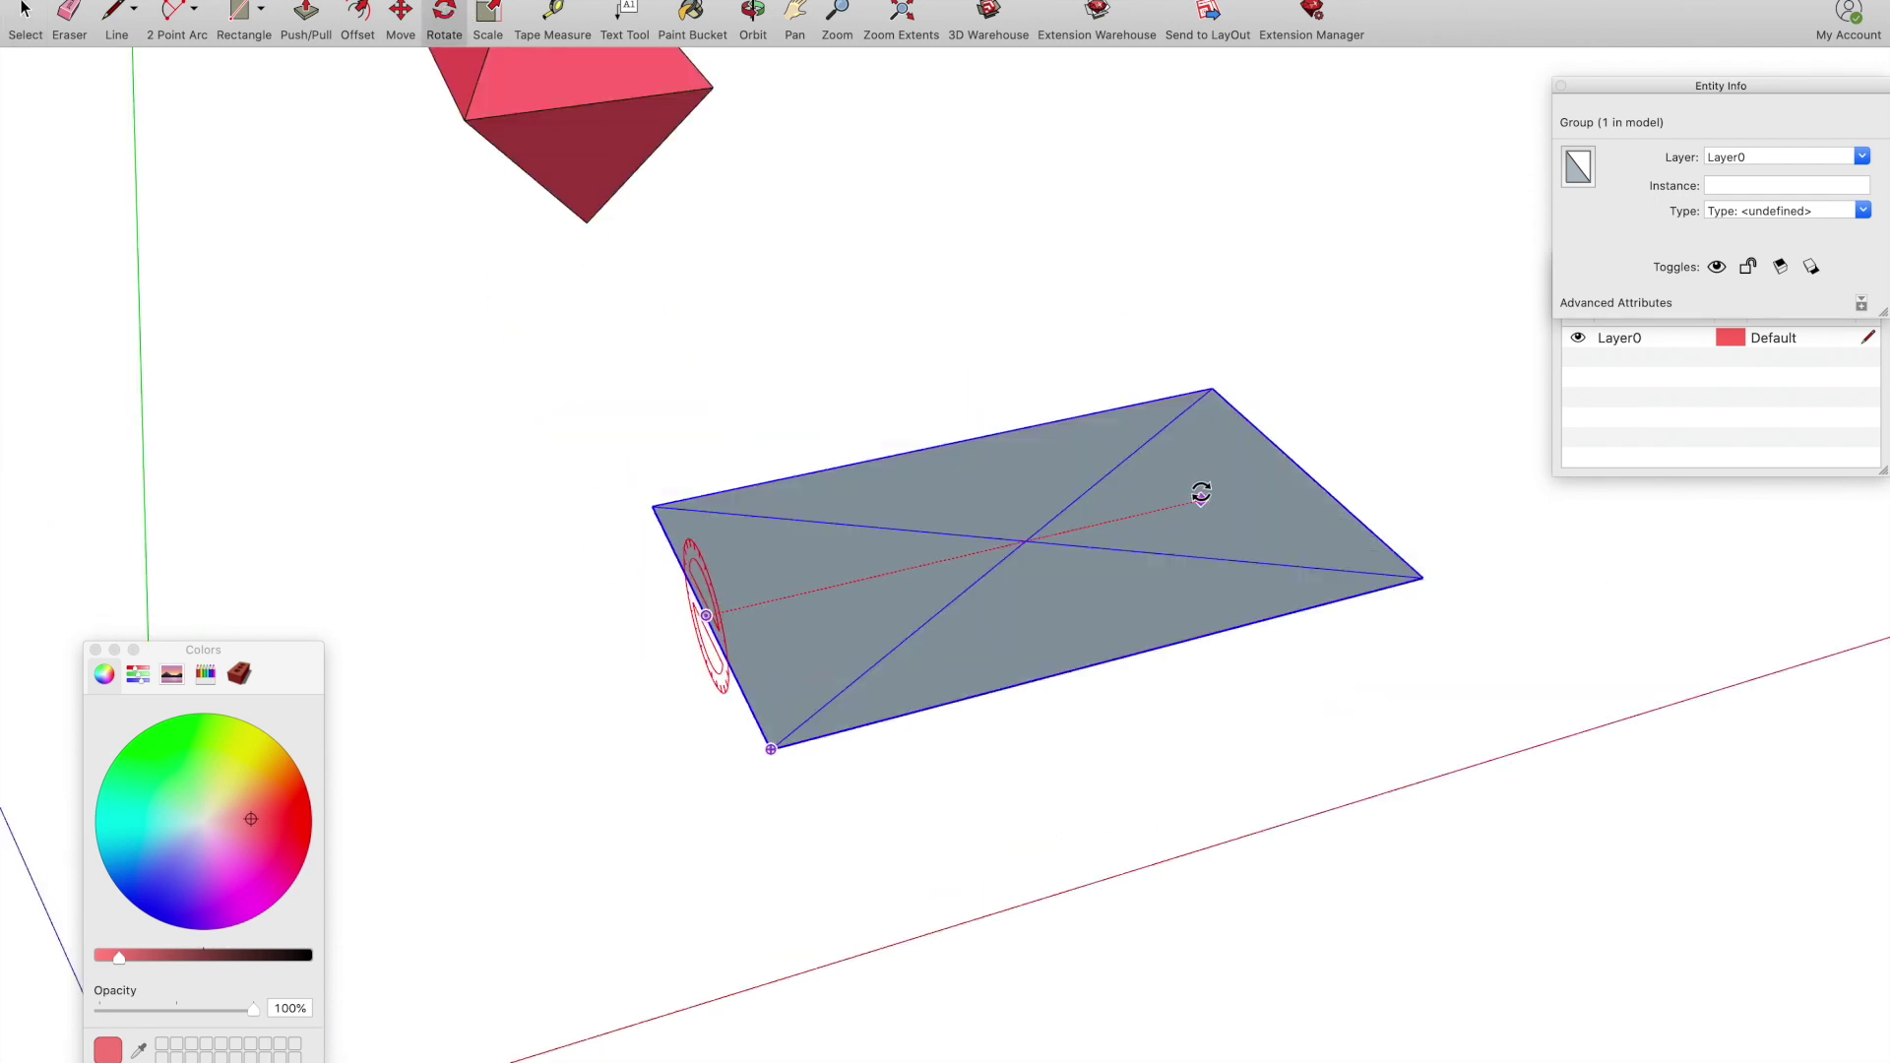
{"action": "left_click", "coordinate": [1303, 473]}
{"action": "left_click", "coordinate": [714, 433]}
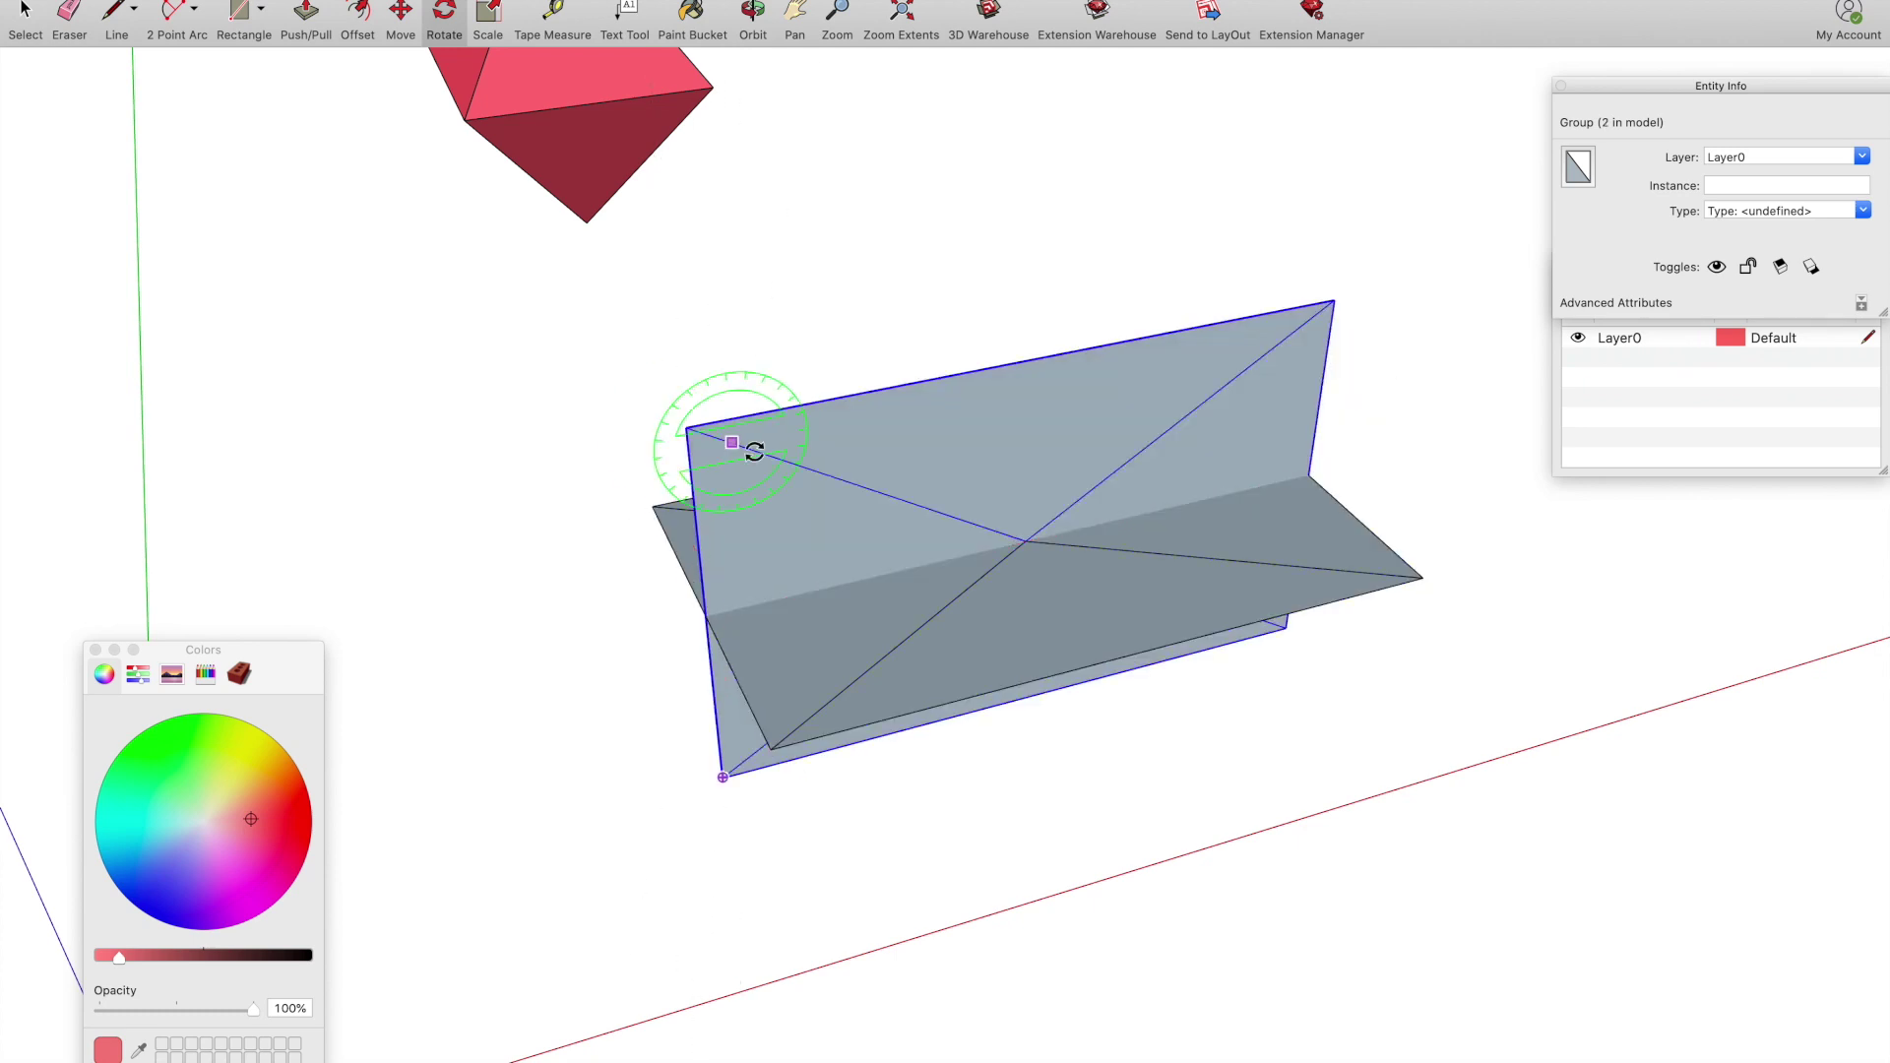
Rotate the upright rectangle in the horizontal plane about the shared centre point, from the red to the green axis direction
{"action": "left_click", "coordinate": [1027, 542]}
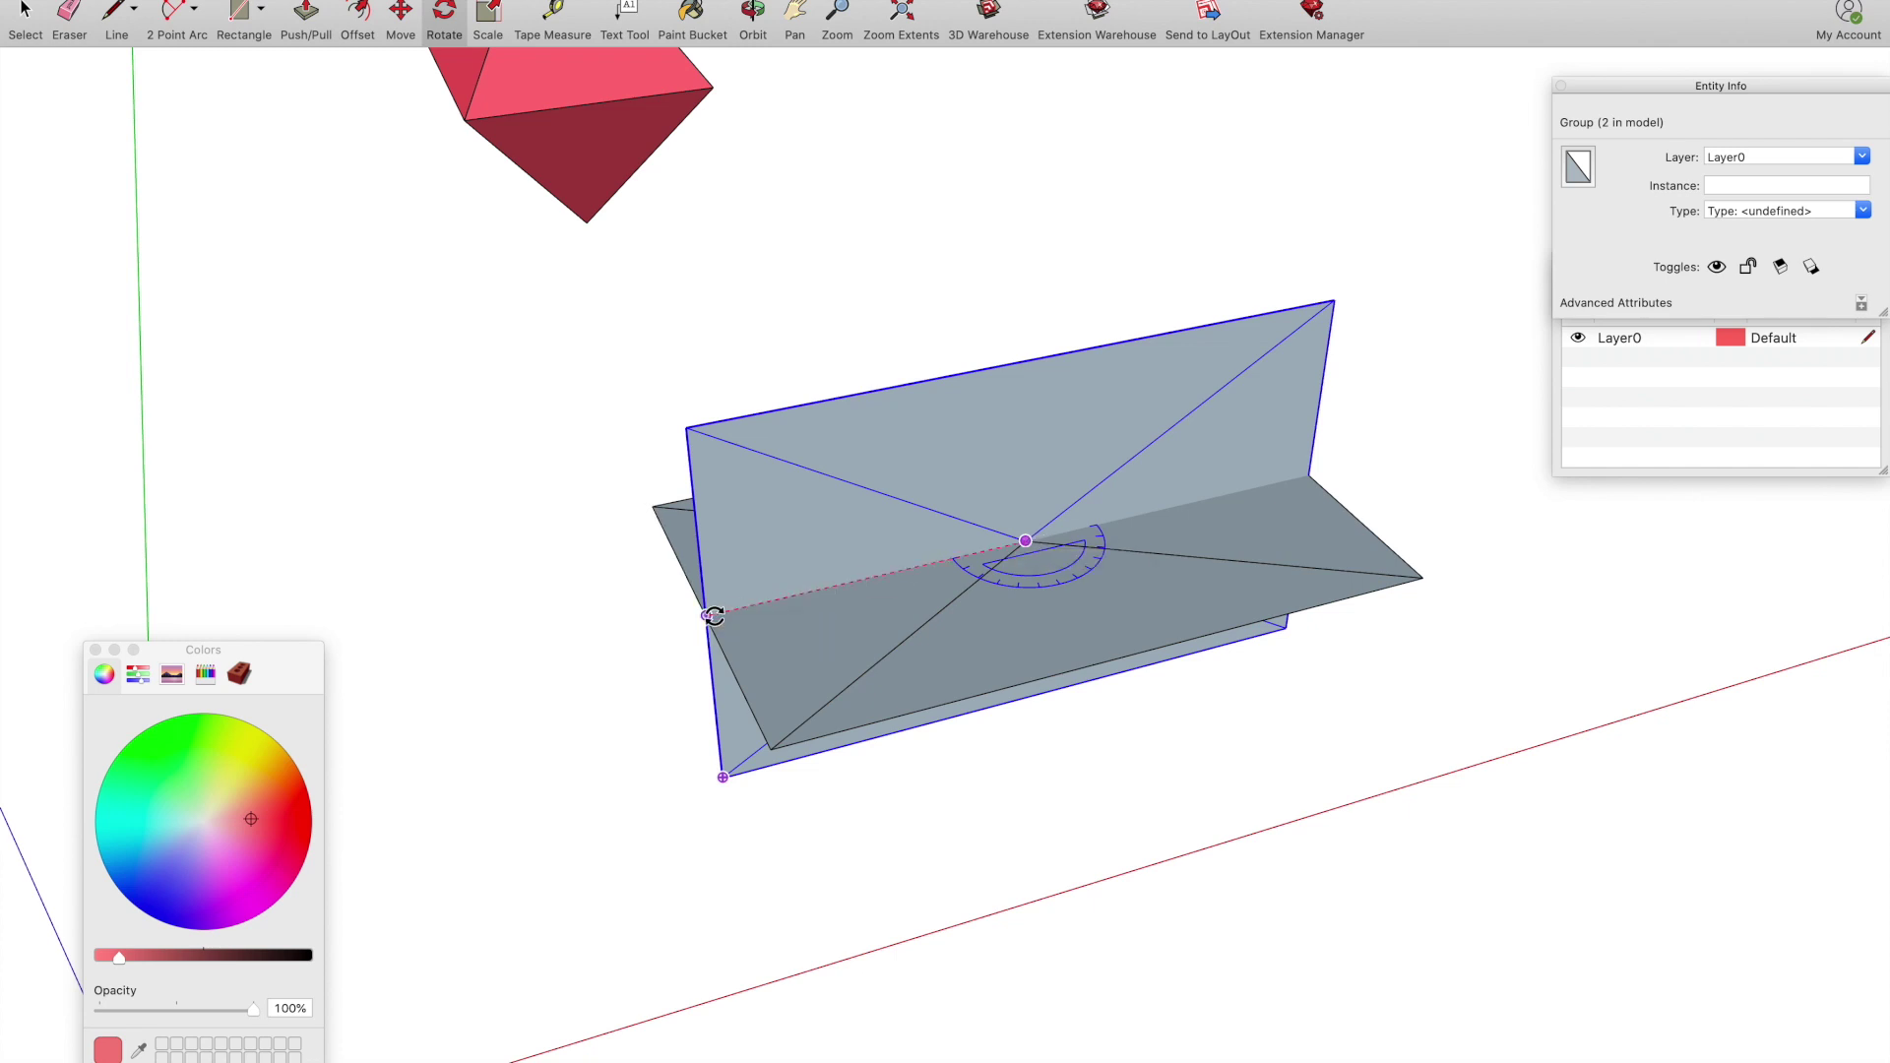
{"action": "left_click", "coordinate": [708, 615]}
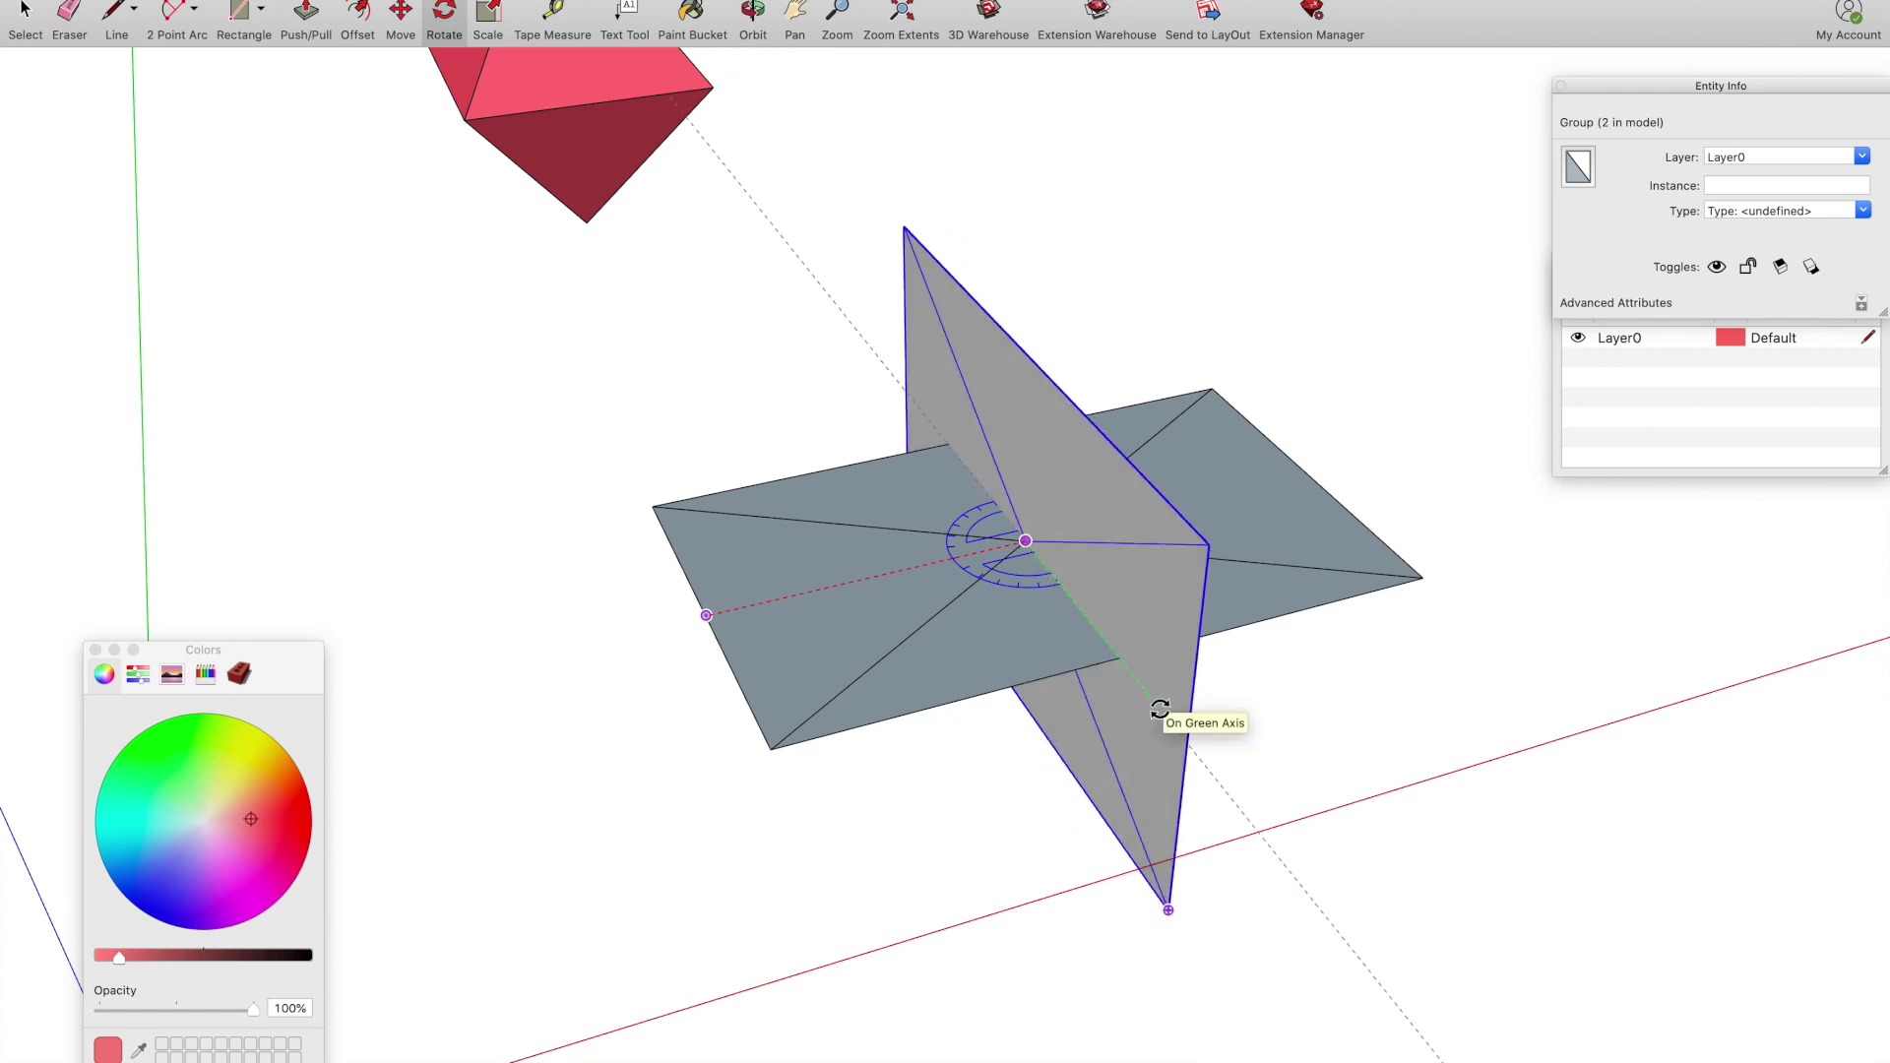
{"action": "left_click", "coordinate": [1160, 710]}
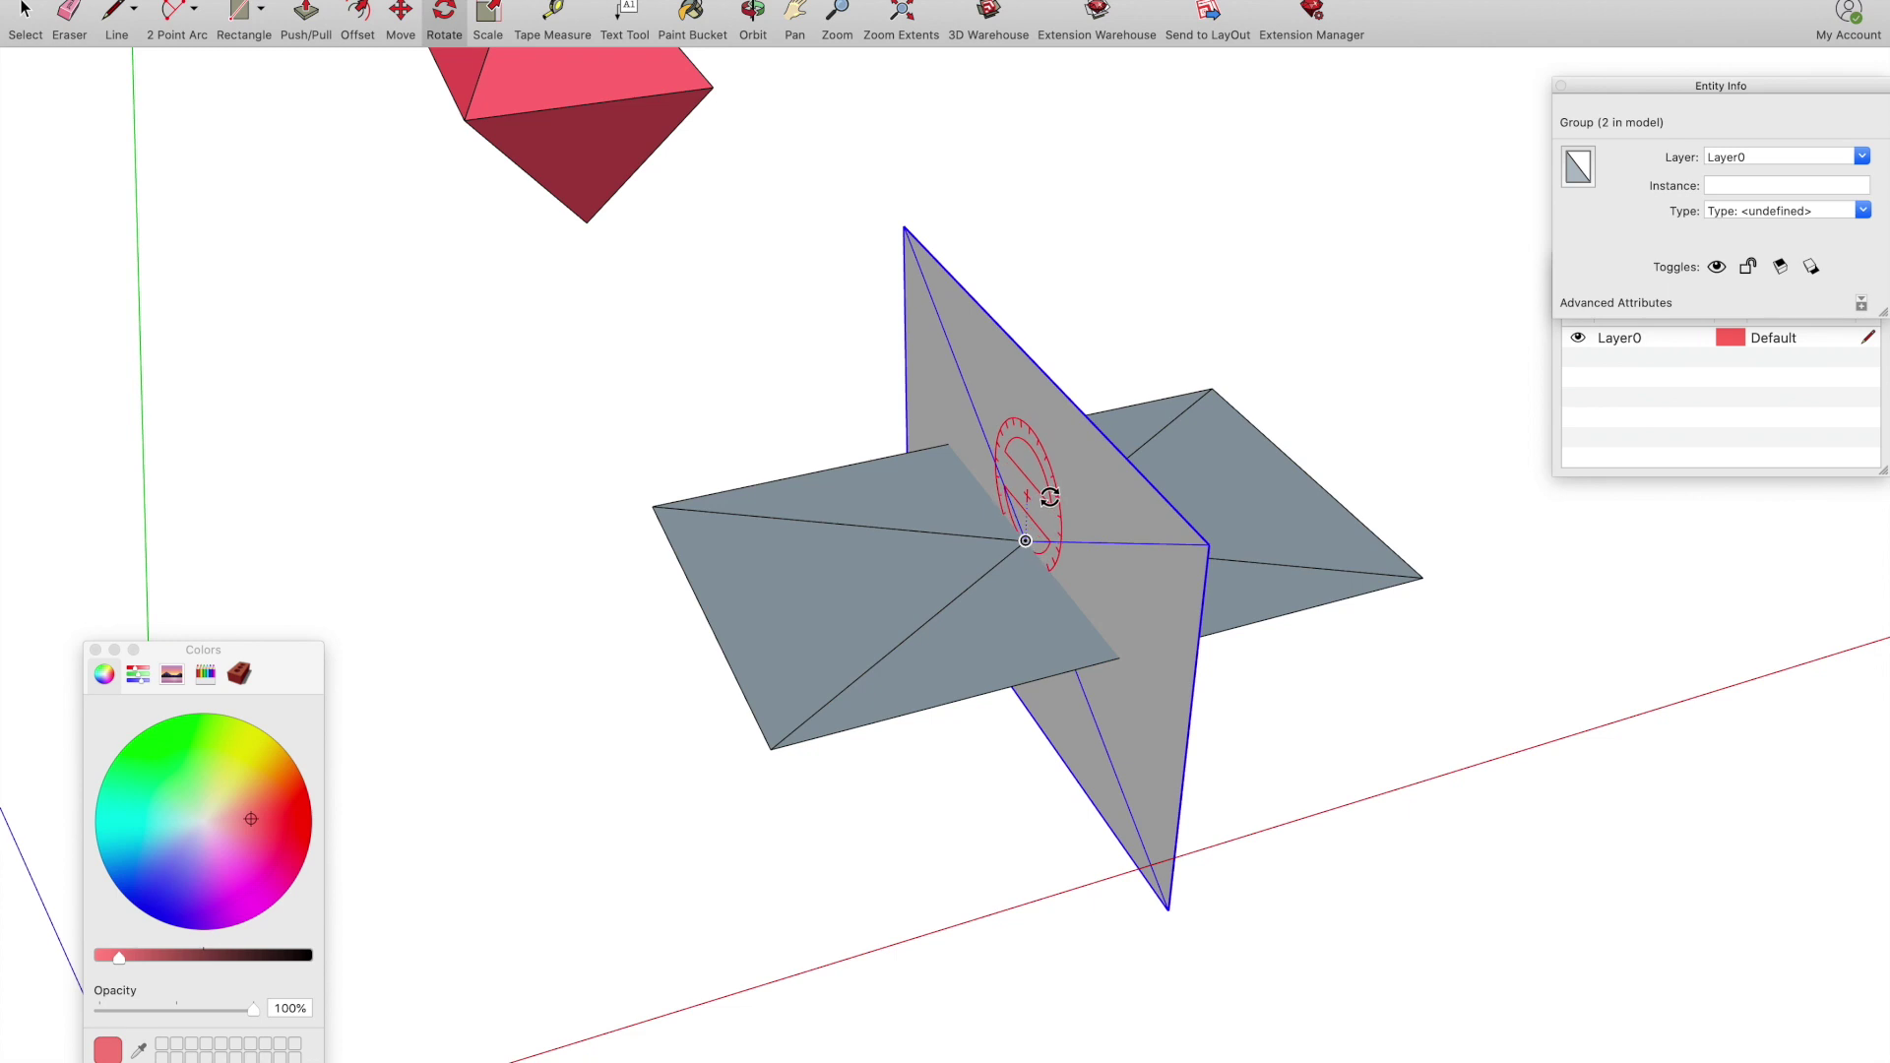
Rotate a copy of the upright rectangle about the centre point in its own plane, from the green to the blue axis direction
{"action": "left_click", "coordinate": [1025, 541]}
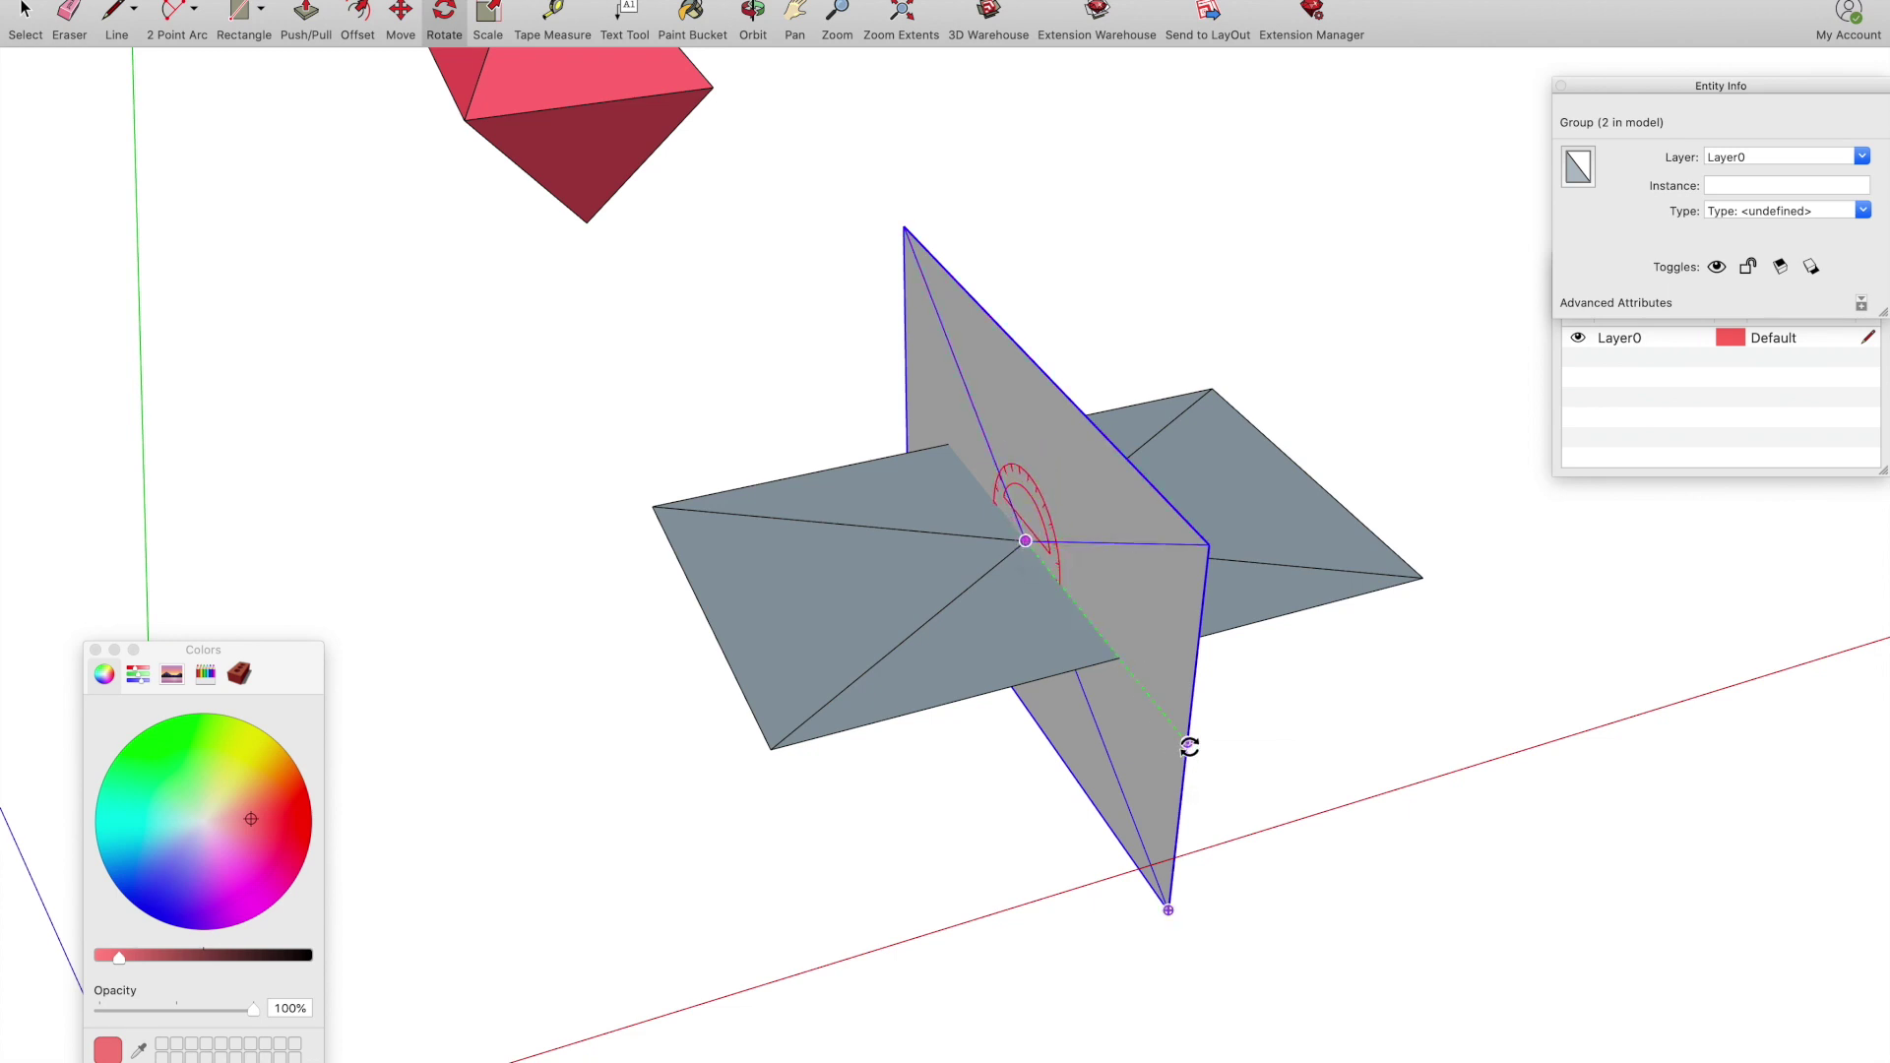
{"action": "left_click", "coordinate": [1188, 743]}
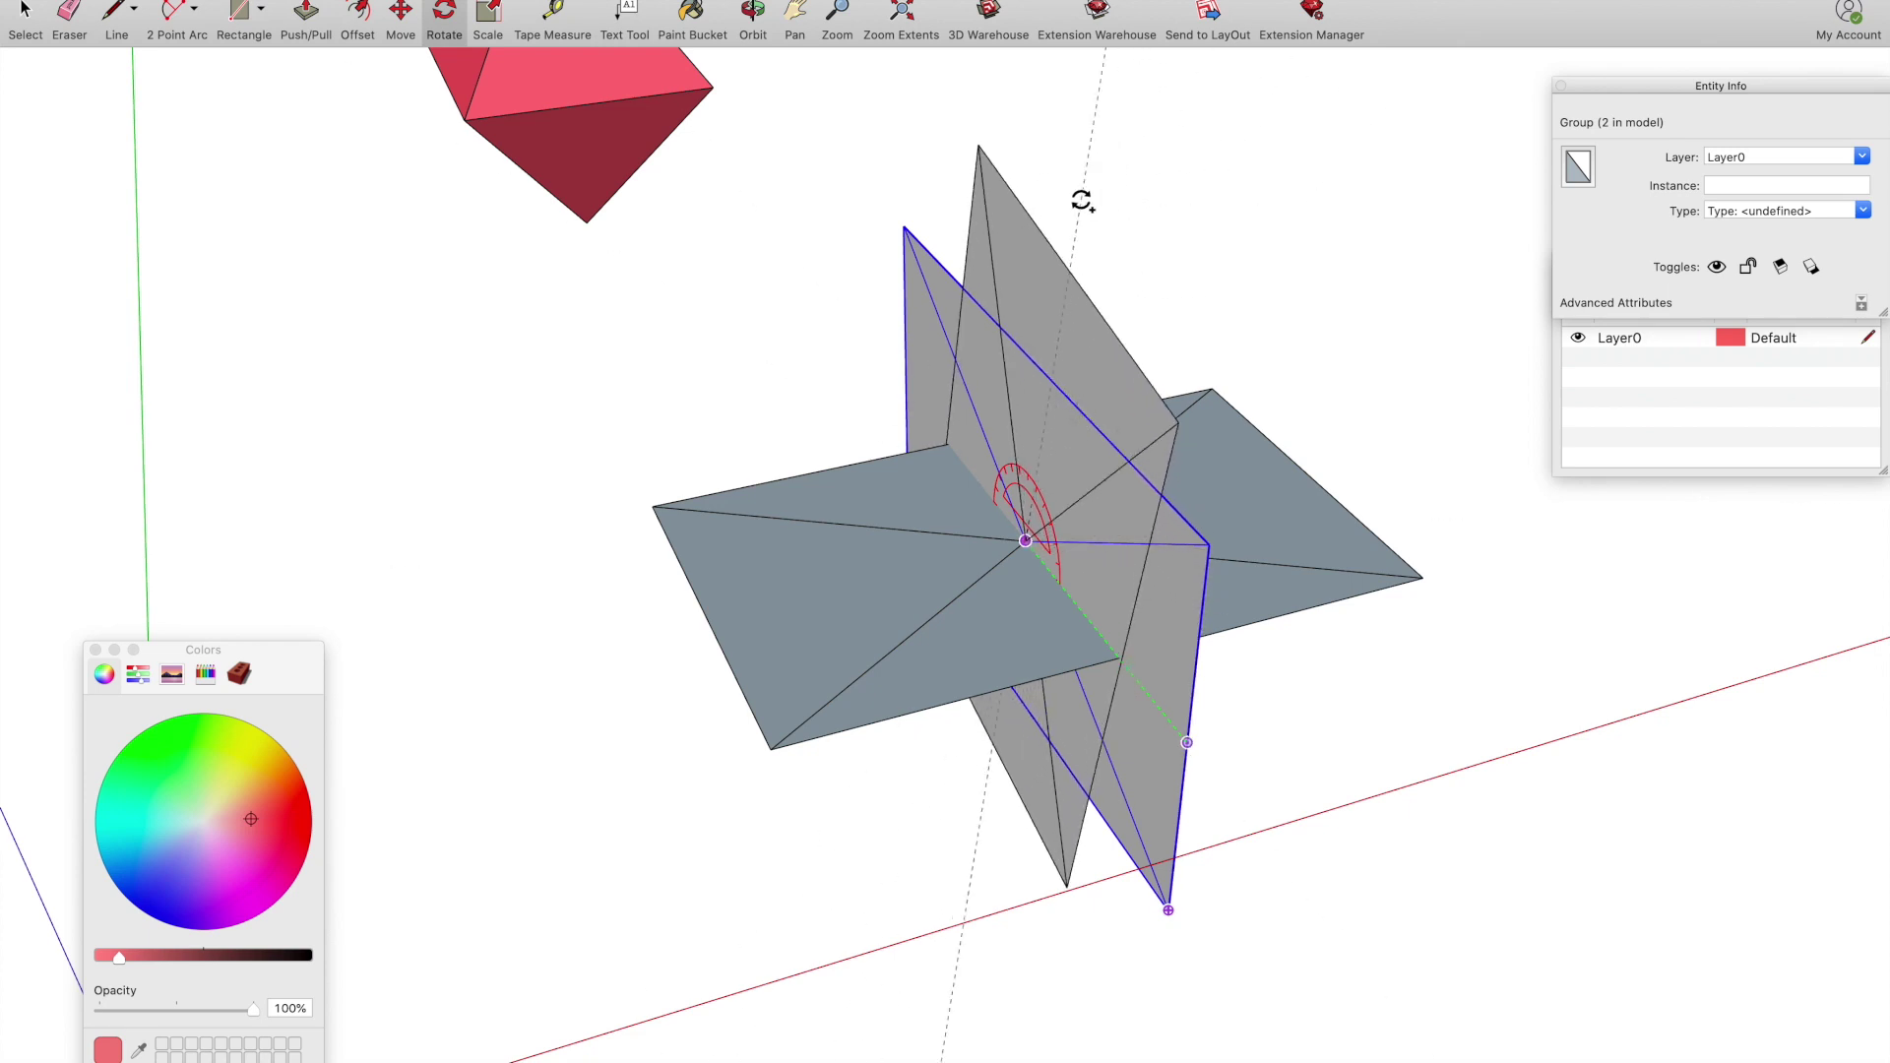
{"action": "left_click", "coordinate": [1036, 116]}
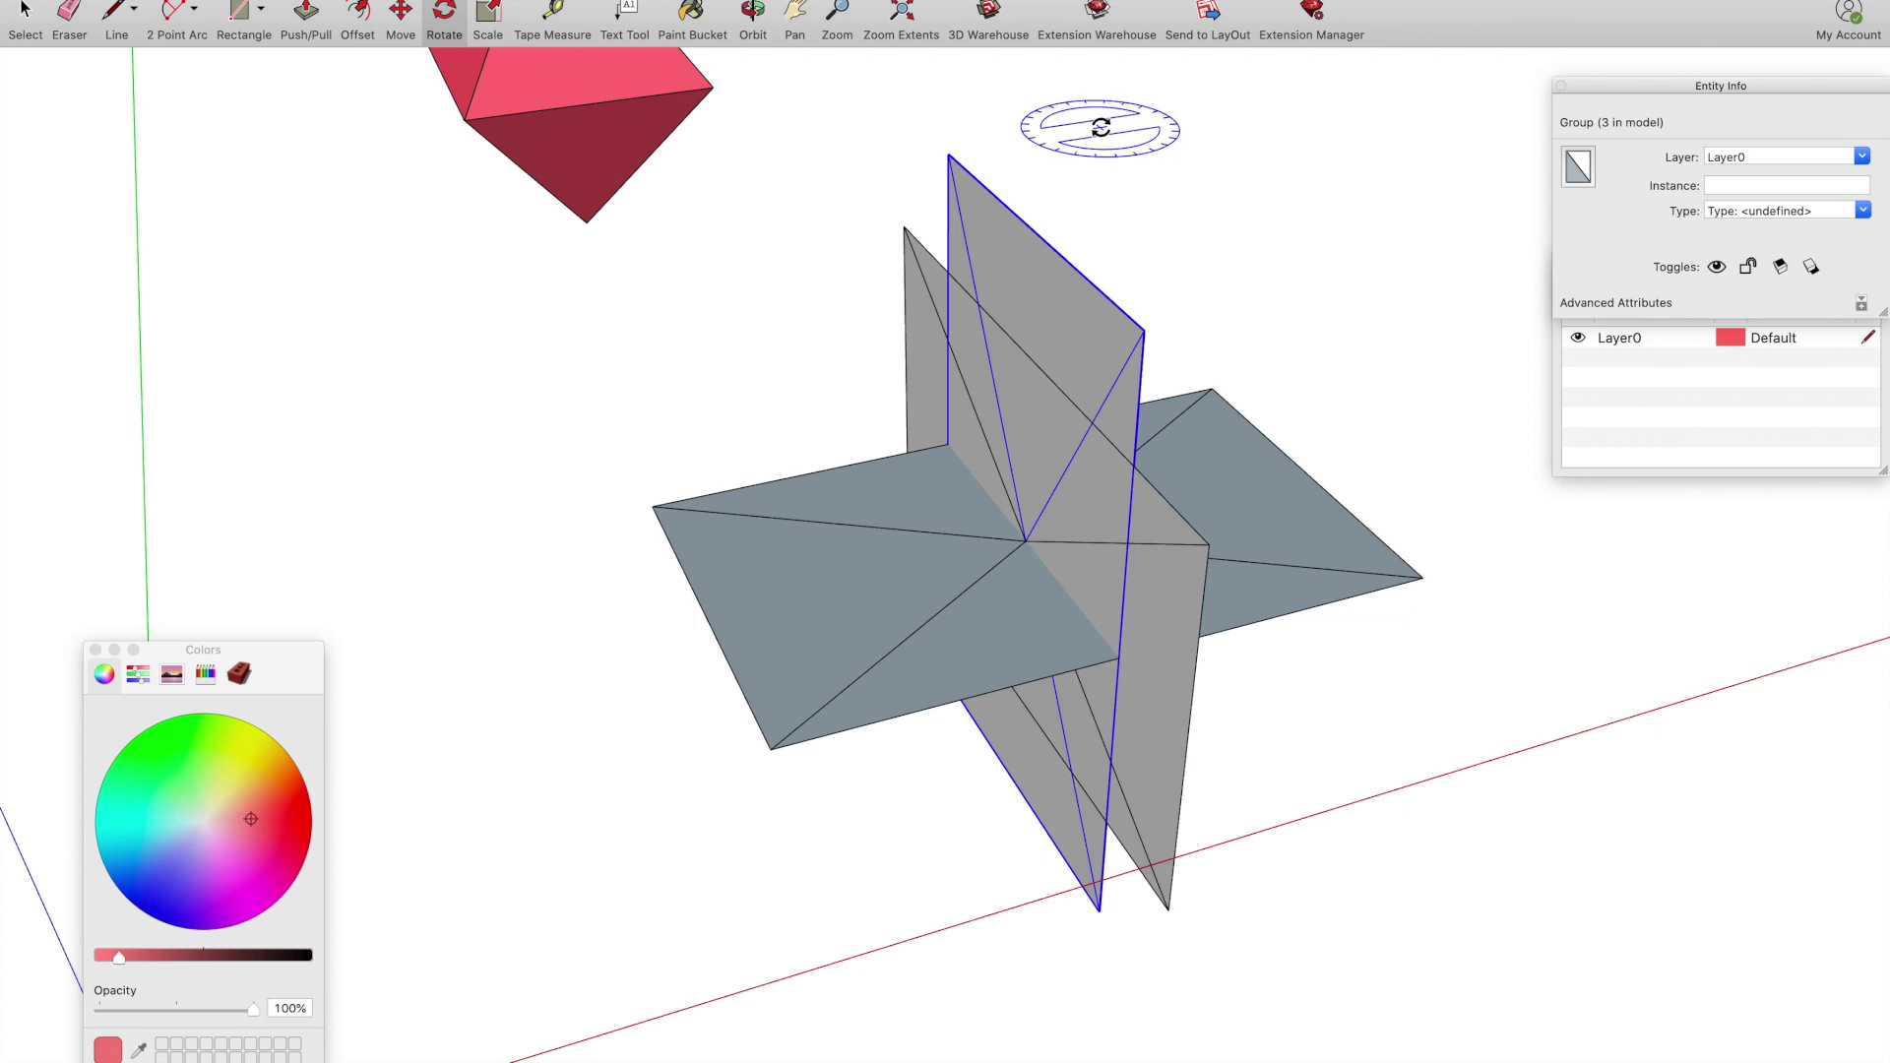
Rotate the tall rectangle copy in the horizontal plane about the centre point, from the green to the red axis direction
{"action": "left_click", "coordinate": [1029, 543]}
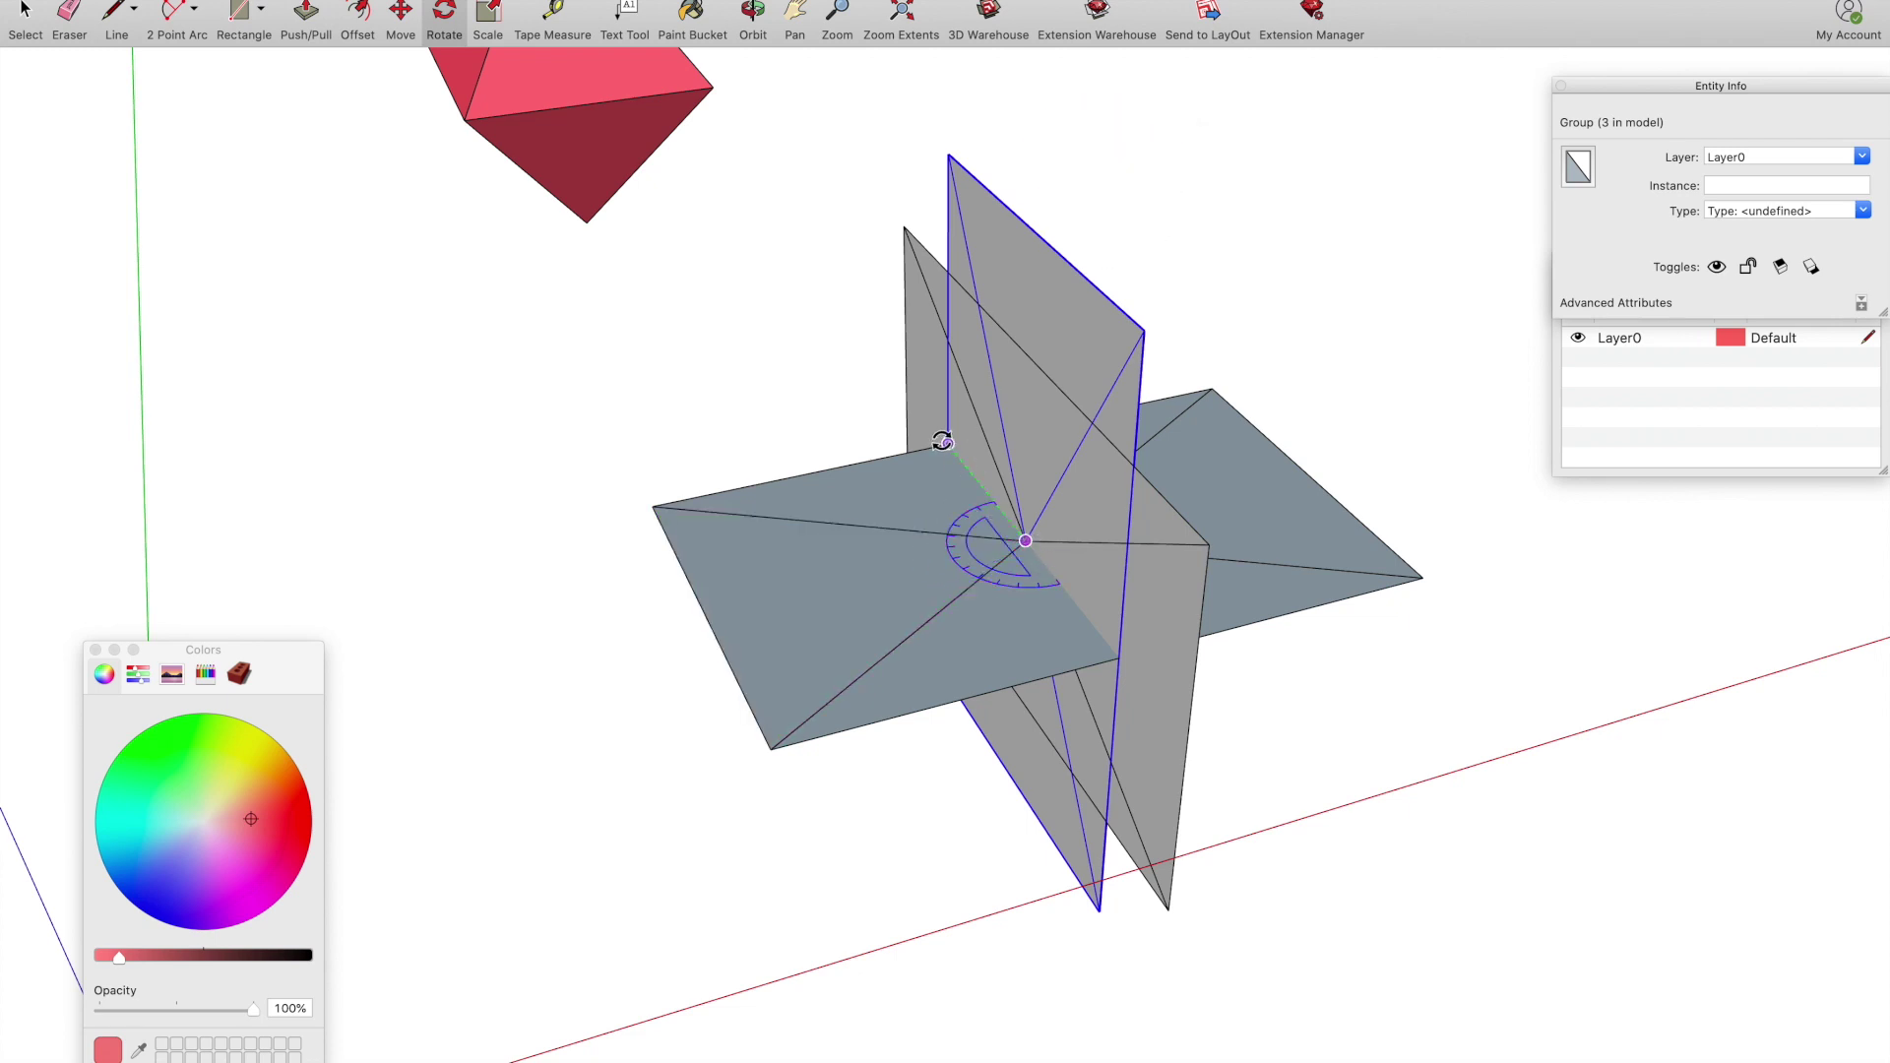
{"action": "left_click", "coordinate": [948, 443]}
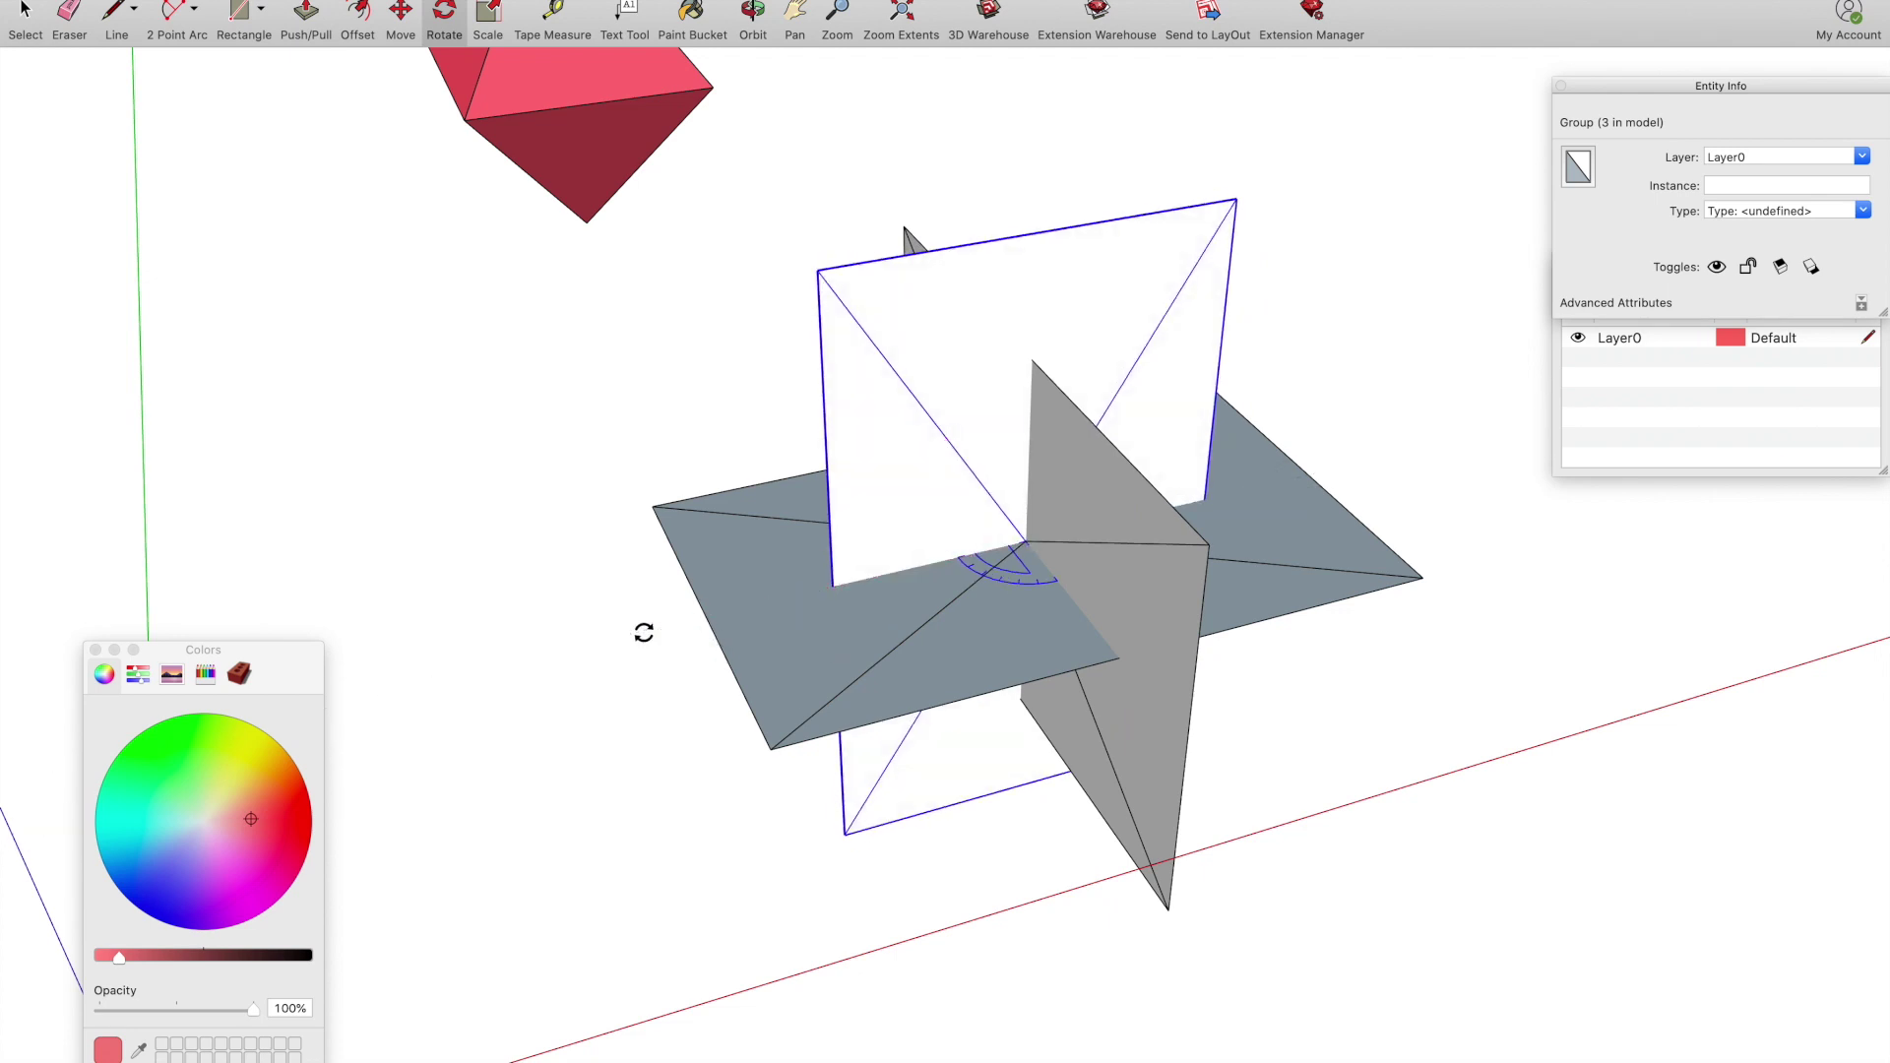
{"action": "left_click", "coordinate": [644, 632]}
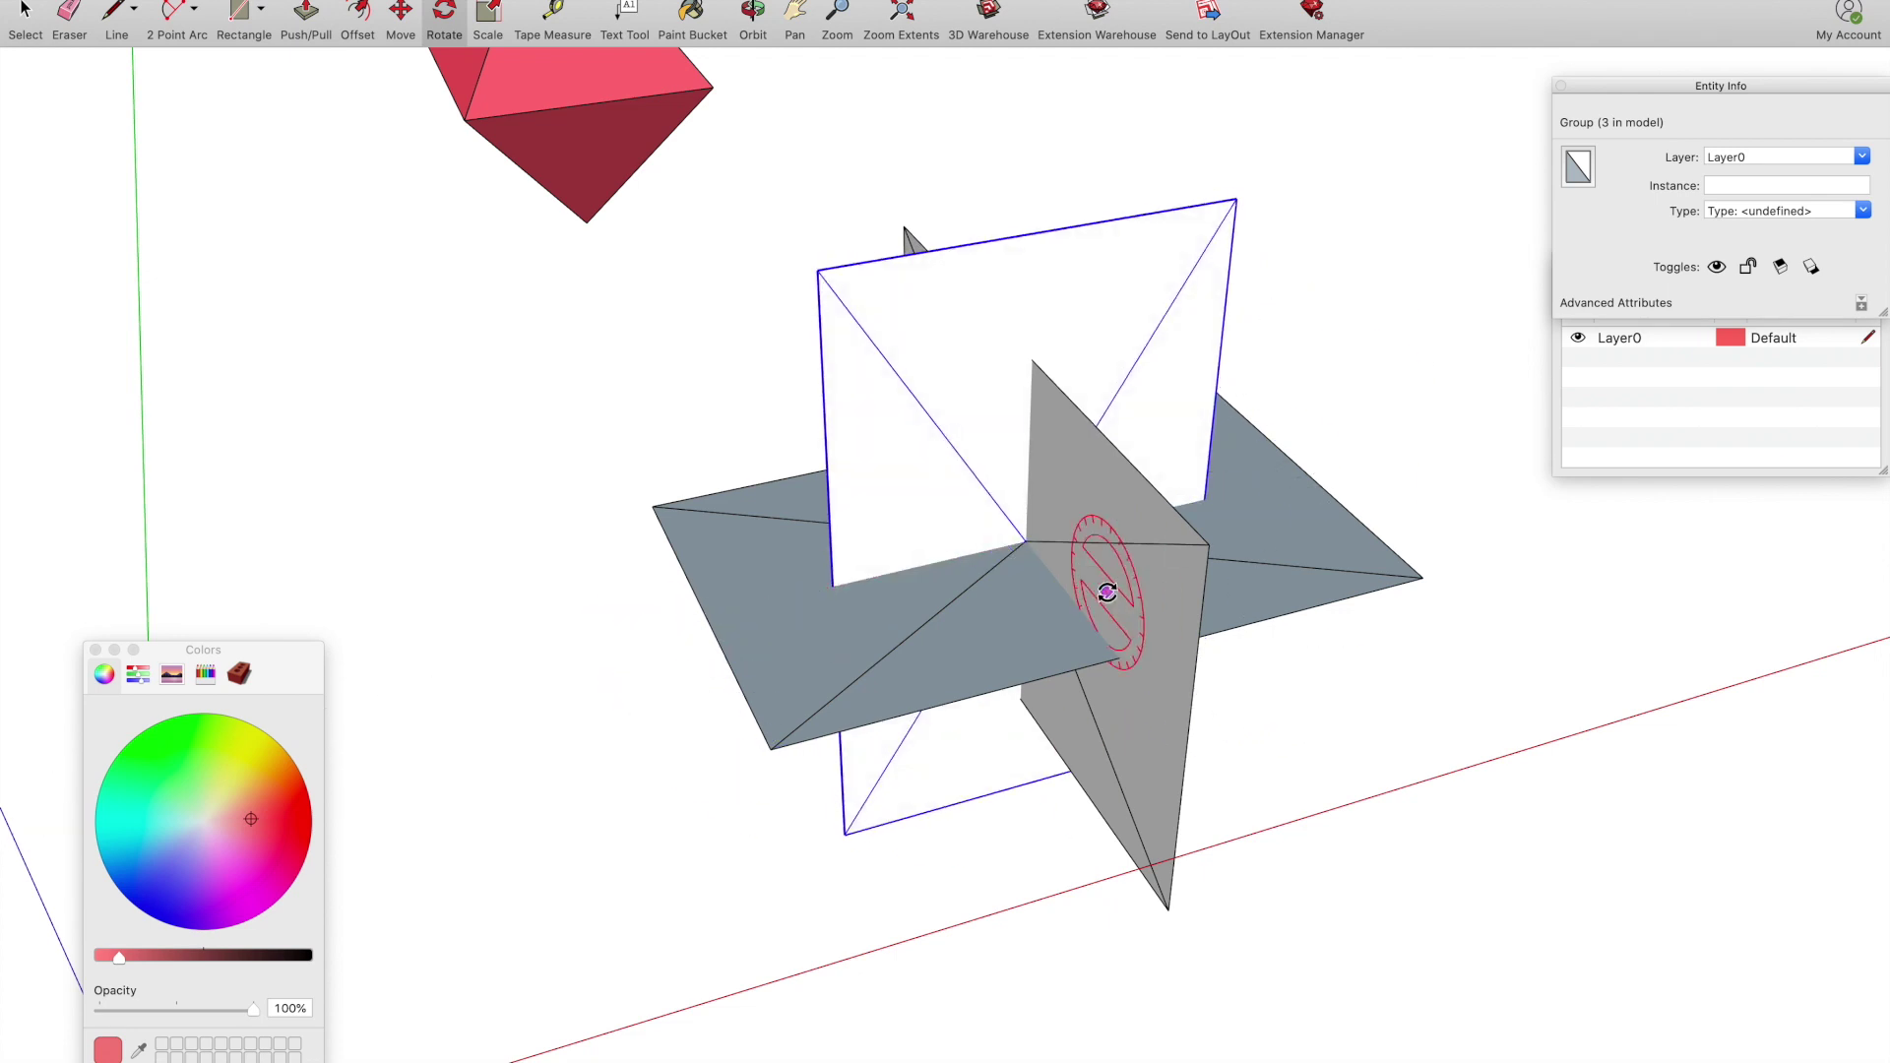
{"action": "left_click", "coordinate": [1026, 541]}
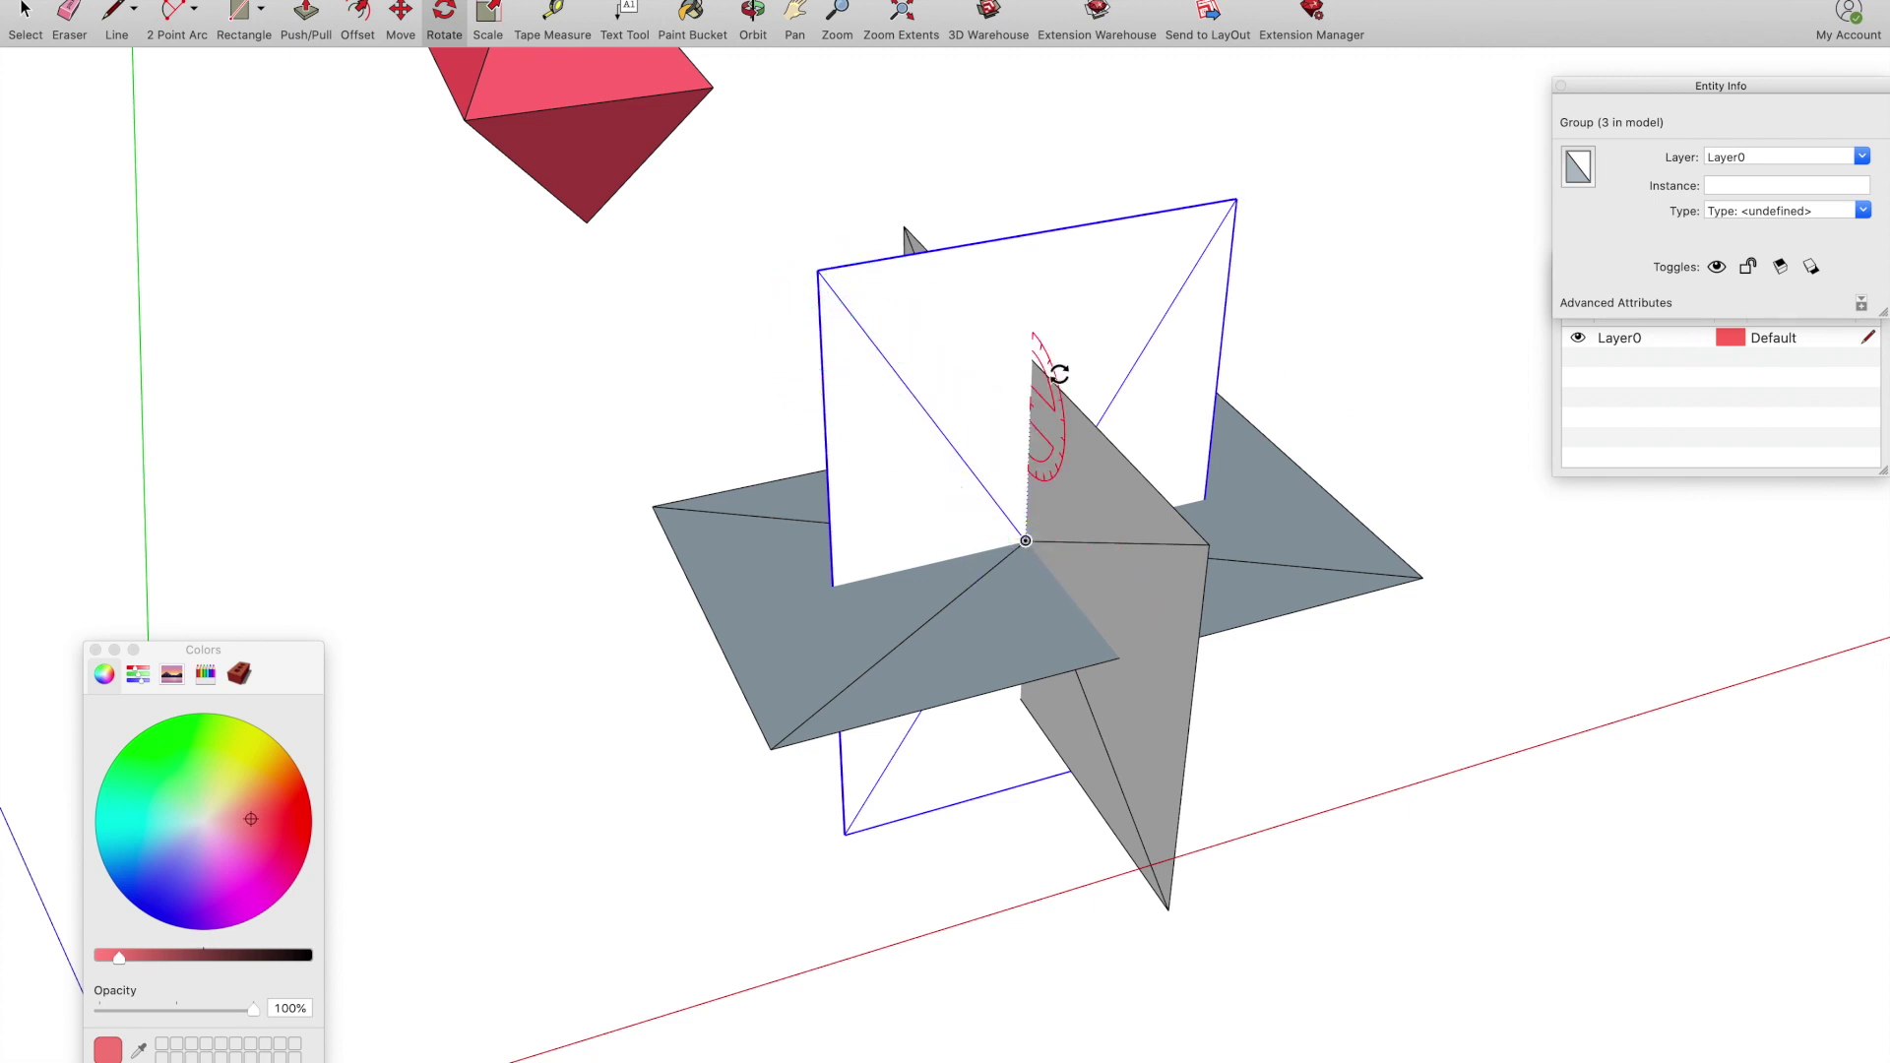
{"action": "key", "text": "Escape"}
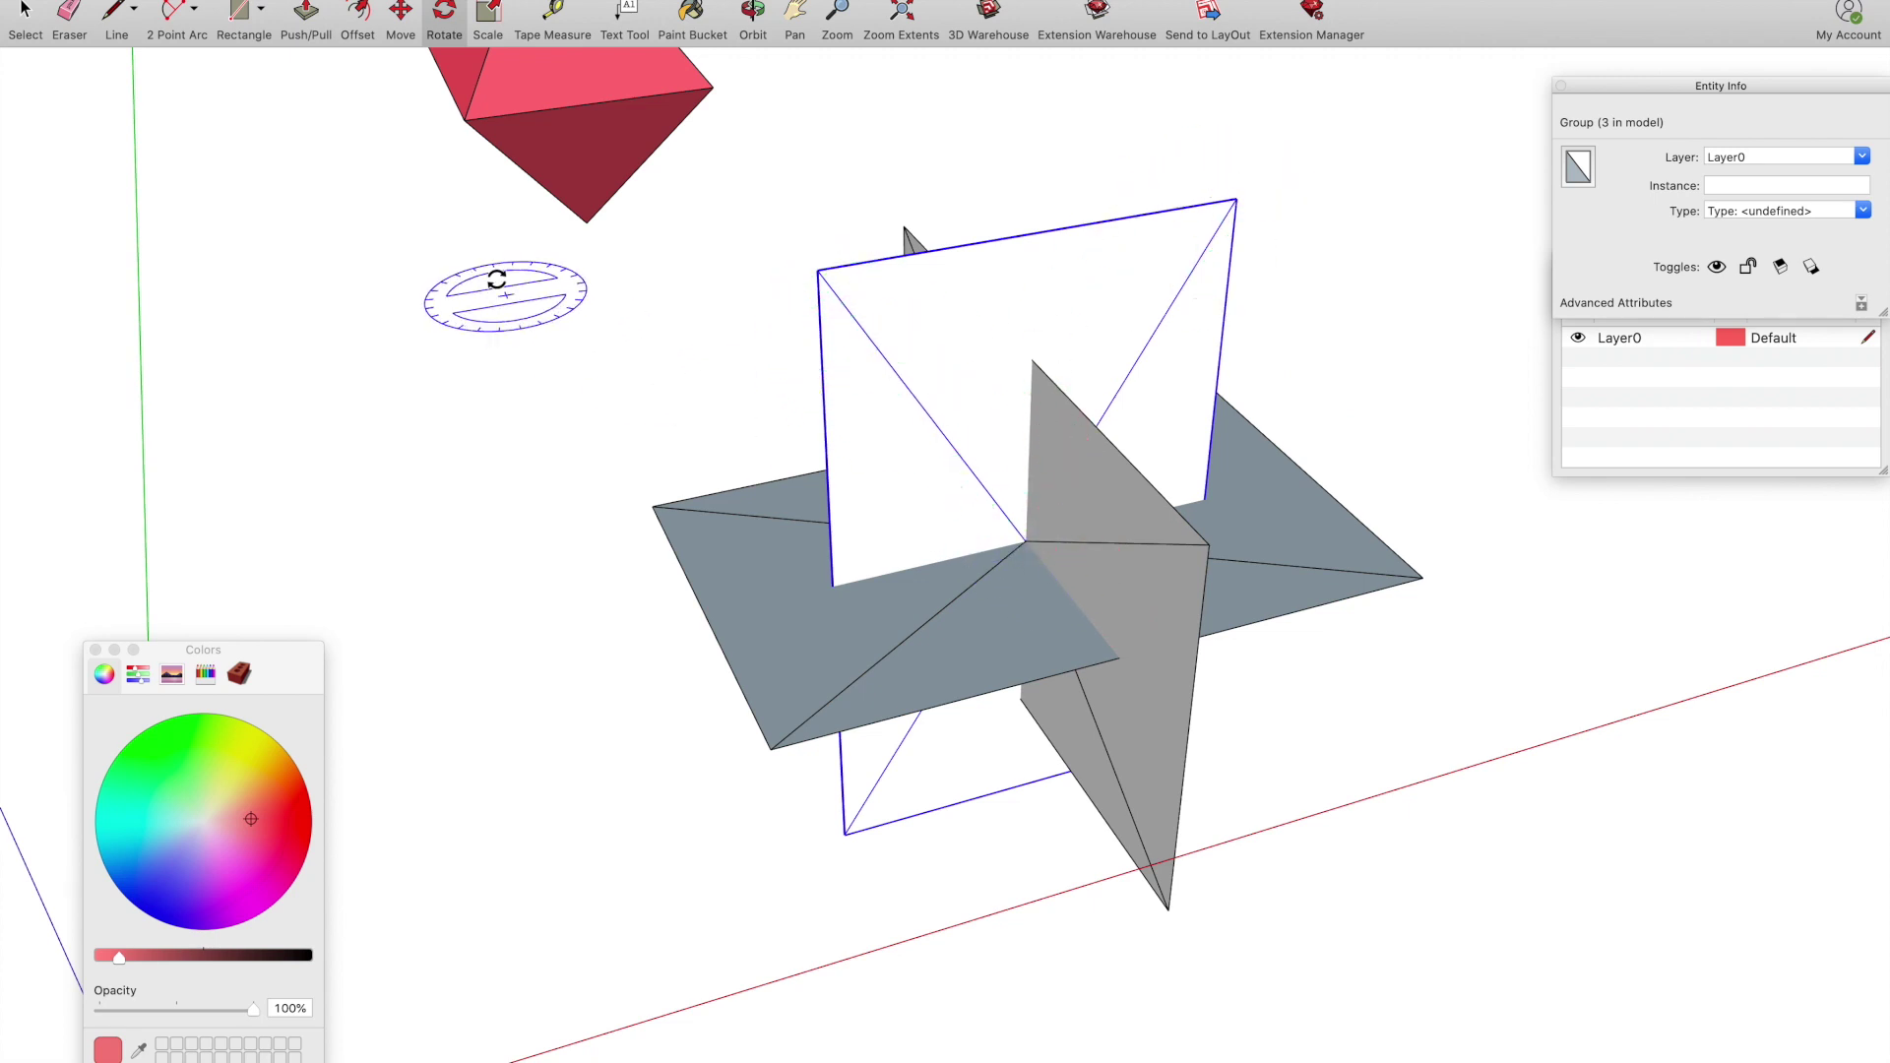
Draw lines joining neighbouring corners of the three intersecting rectangles to form the first triangular face, and clear the selection
{"action": "left_click", "coordinate": [751, 17]}
{"action": "left_click_drag", "start_coordinate": [783, 509], "coordinate": [723, 482]}
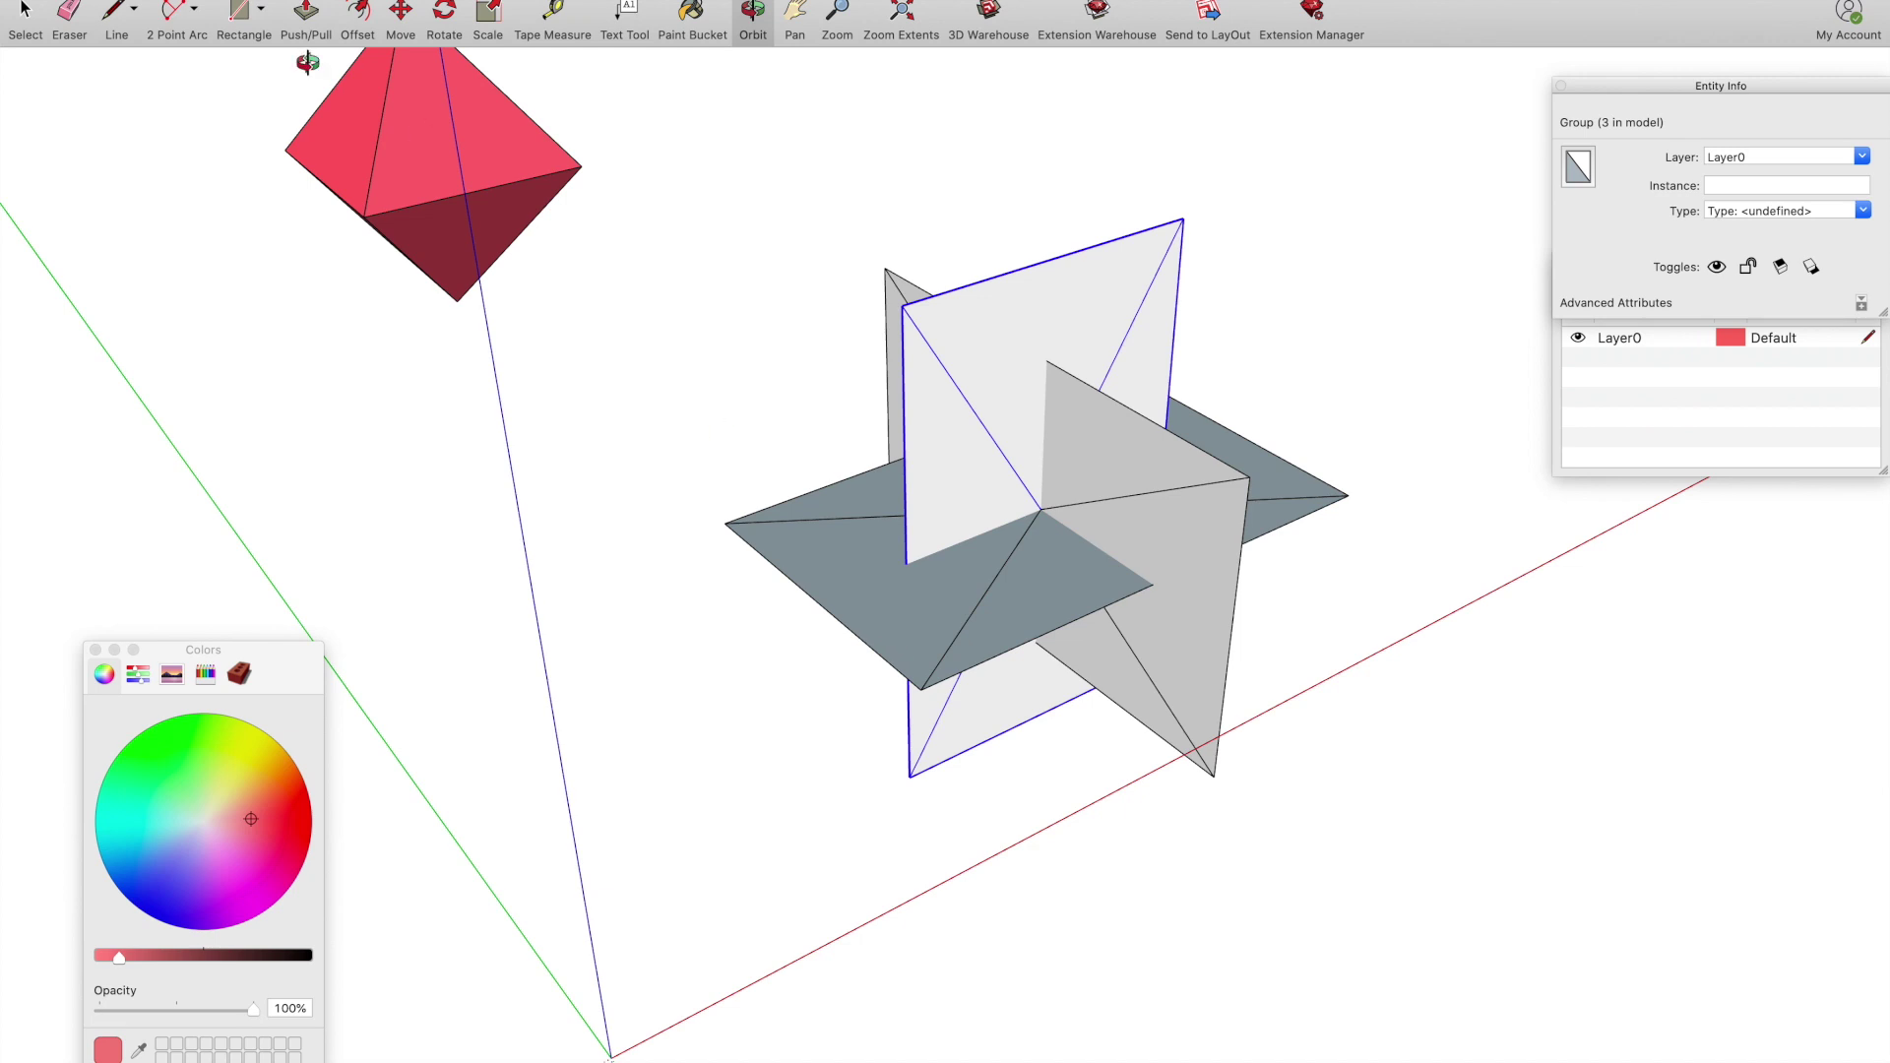
{"action": "left_click", "coordinate": [116, 14]}
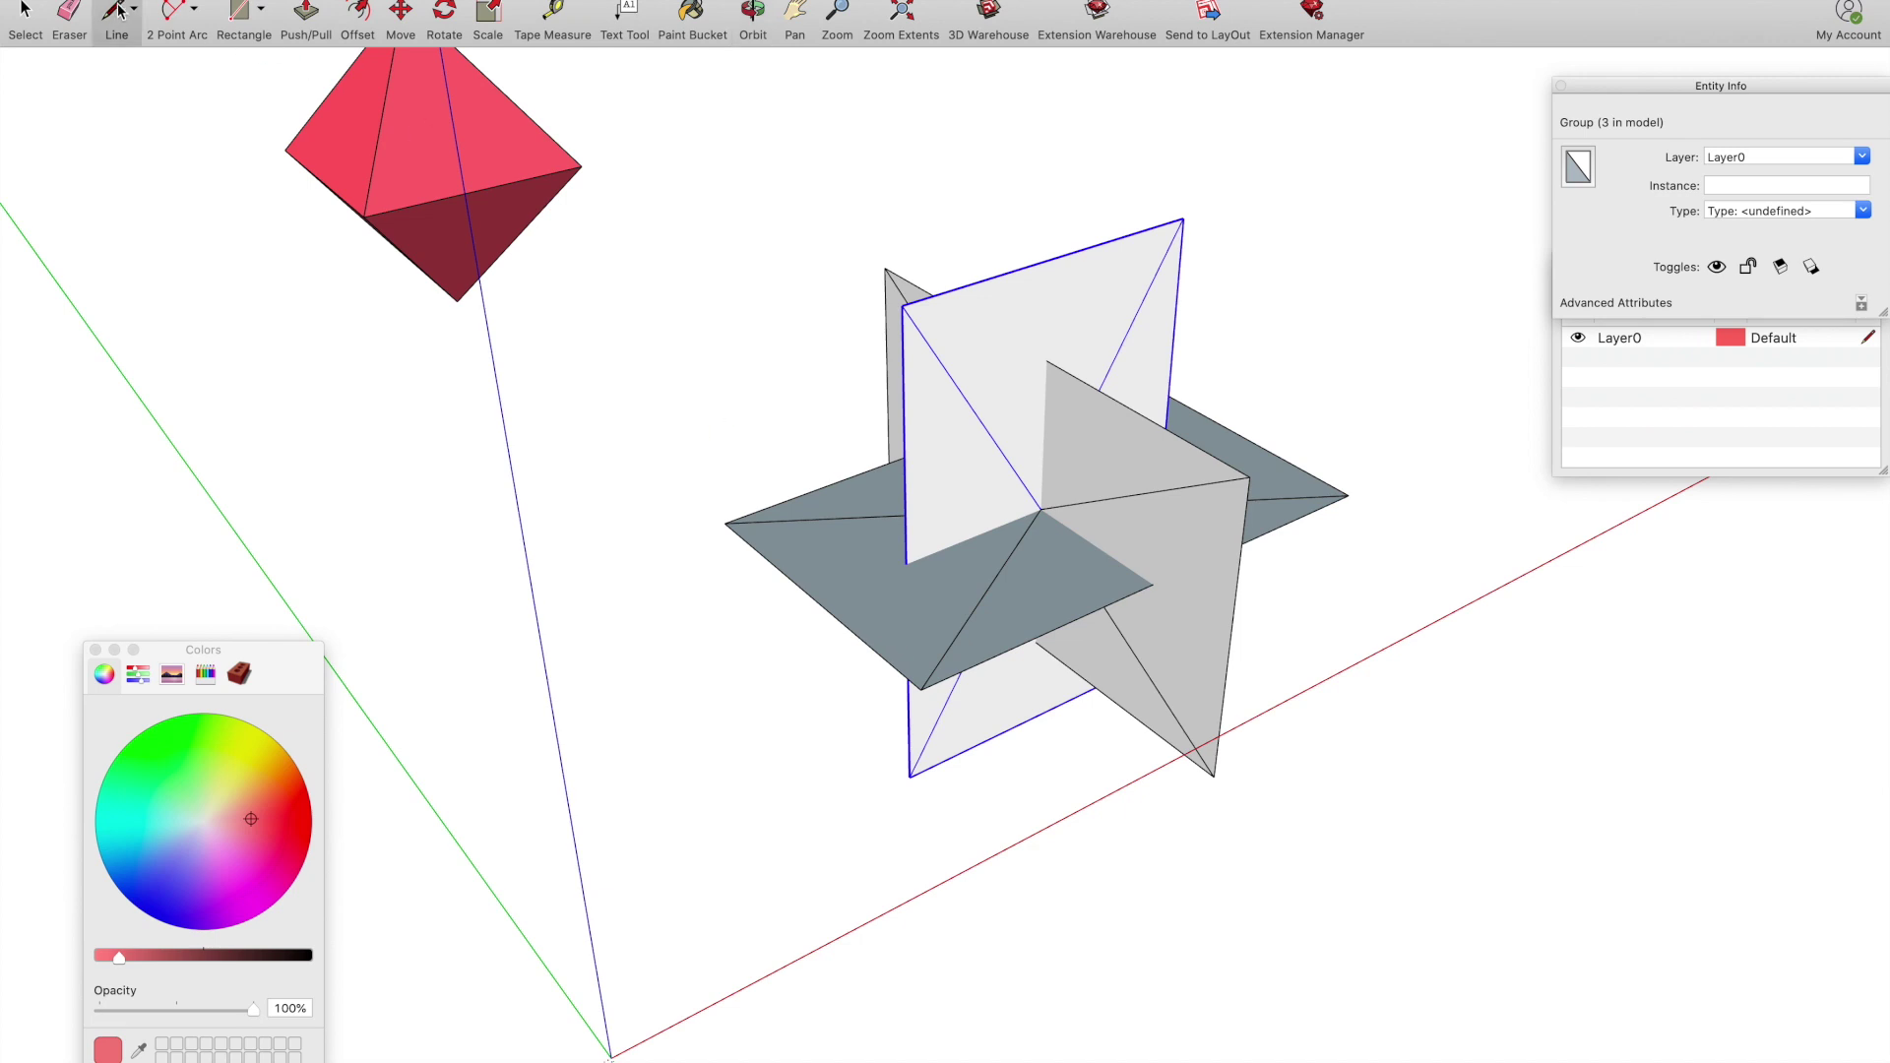
{"action": "left_click", "coordinate": [903, 305]}
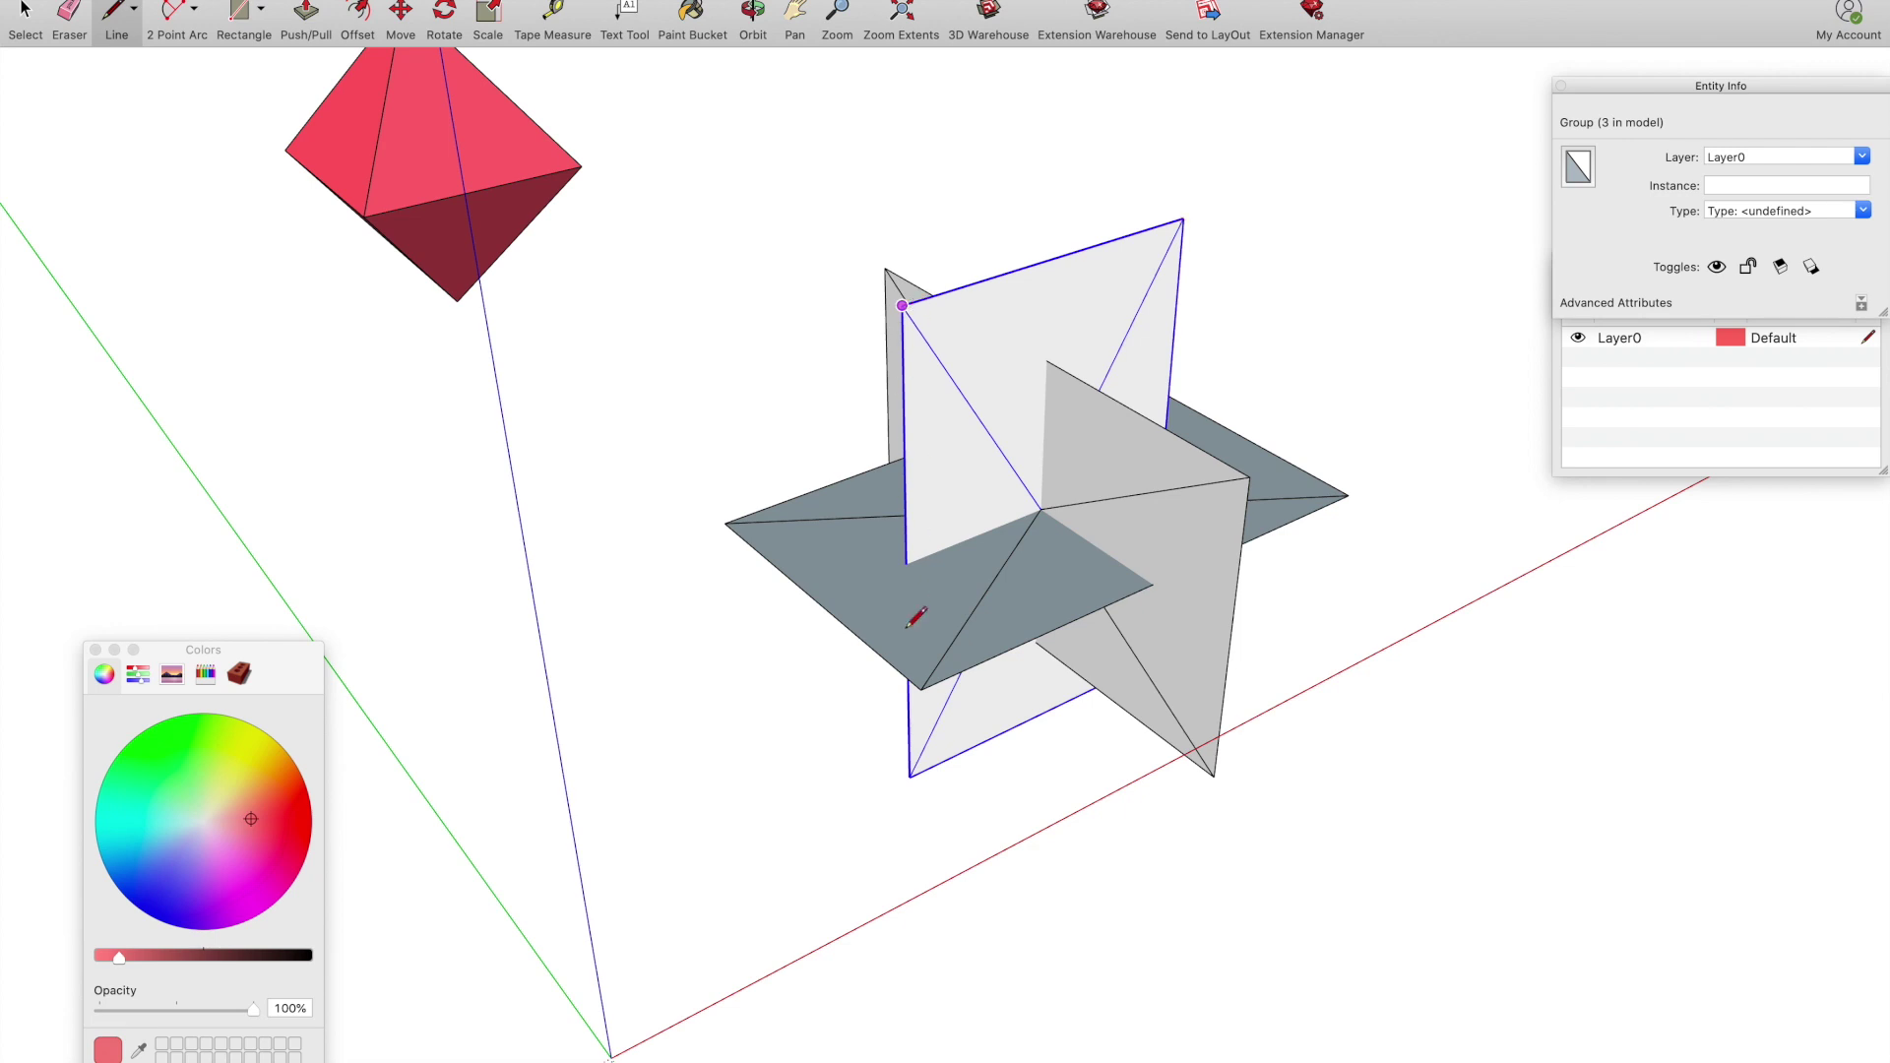
{"action": "left_click", "coordinate": [921, 689]}
{"action": "key", "text": "space"}
{"action": "left_click", "coordinate": [1066, 144]}
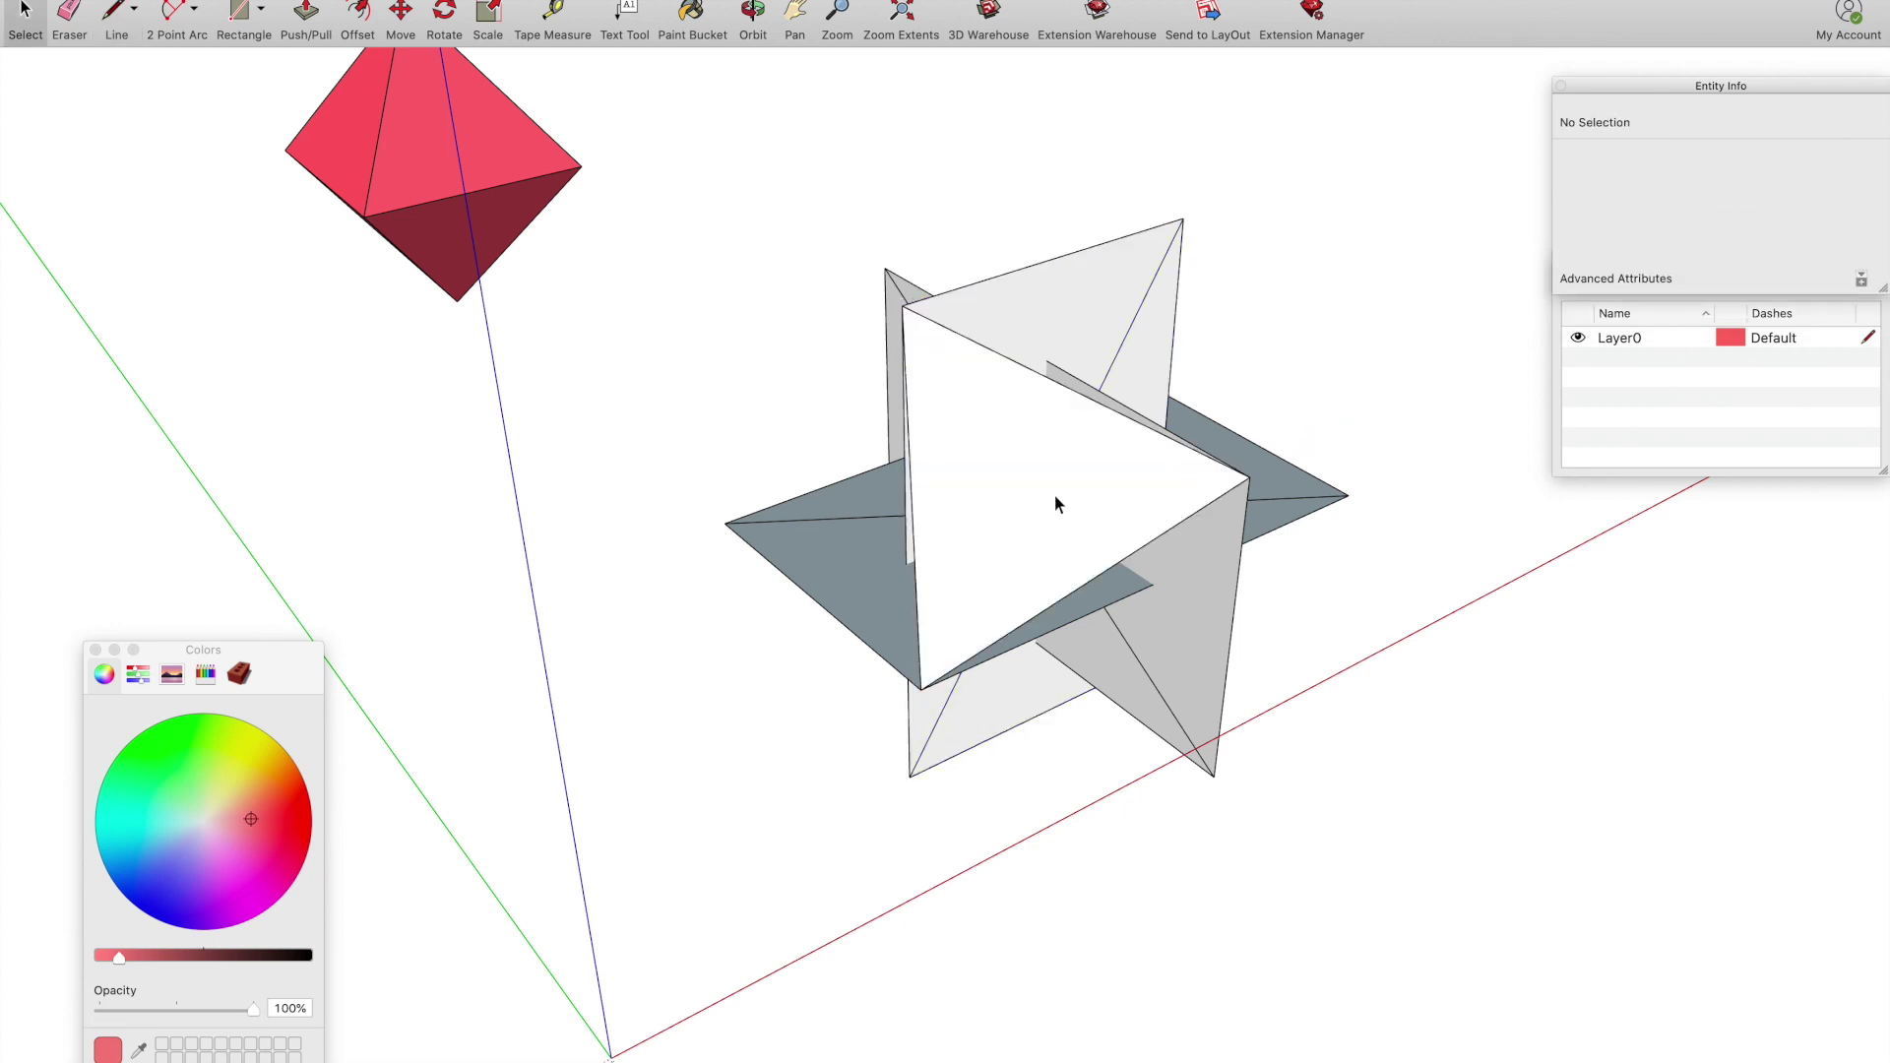
Connect the remaining neighbouring corners of the three rectangles with lines to enclose an icosahedron of triangular faces
{"action": "left_click", "coordinate": [1018, 534]}
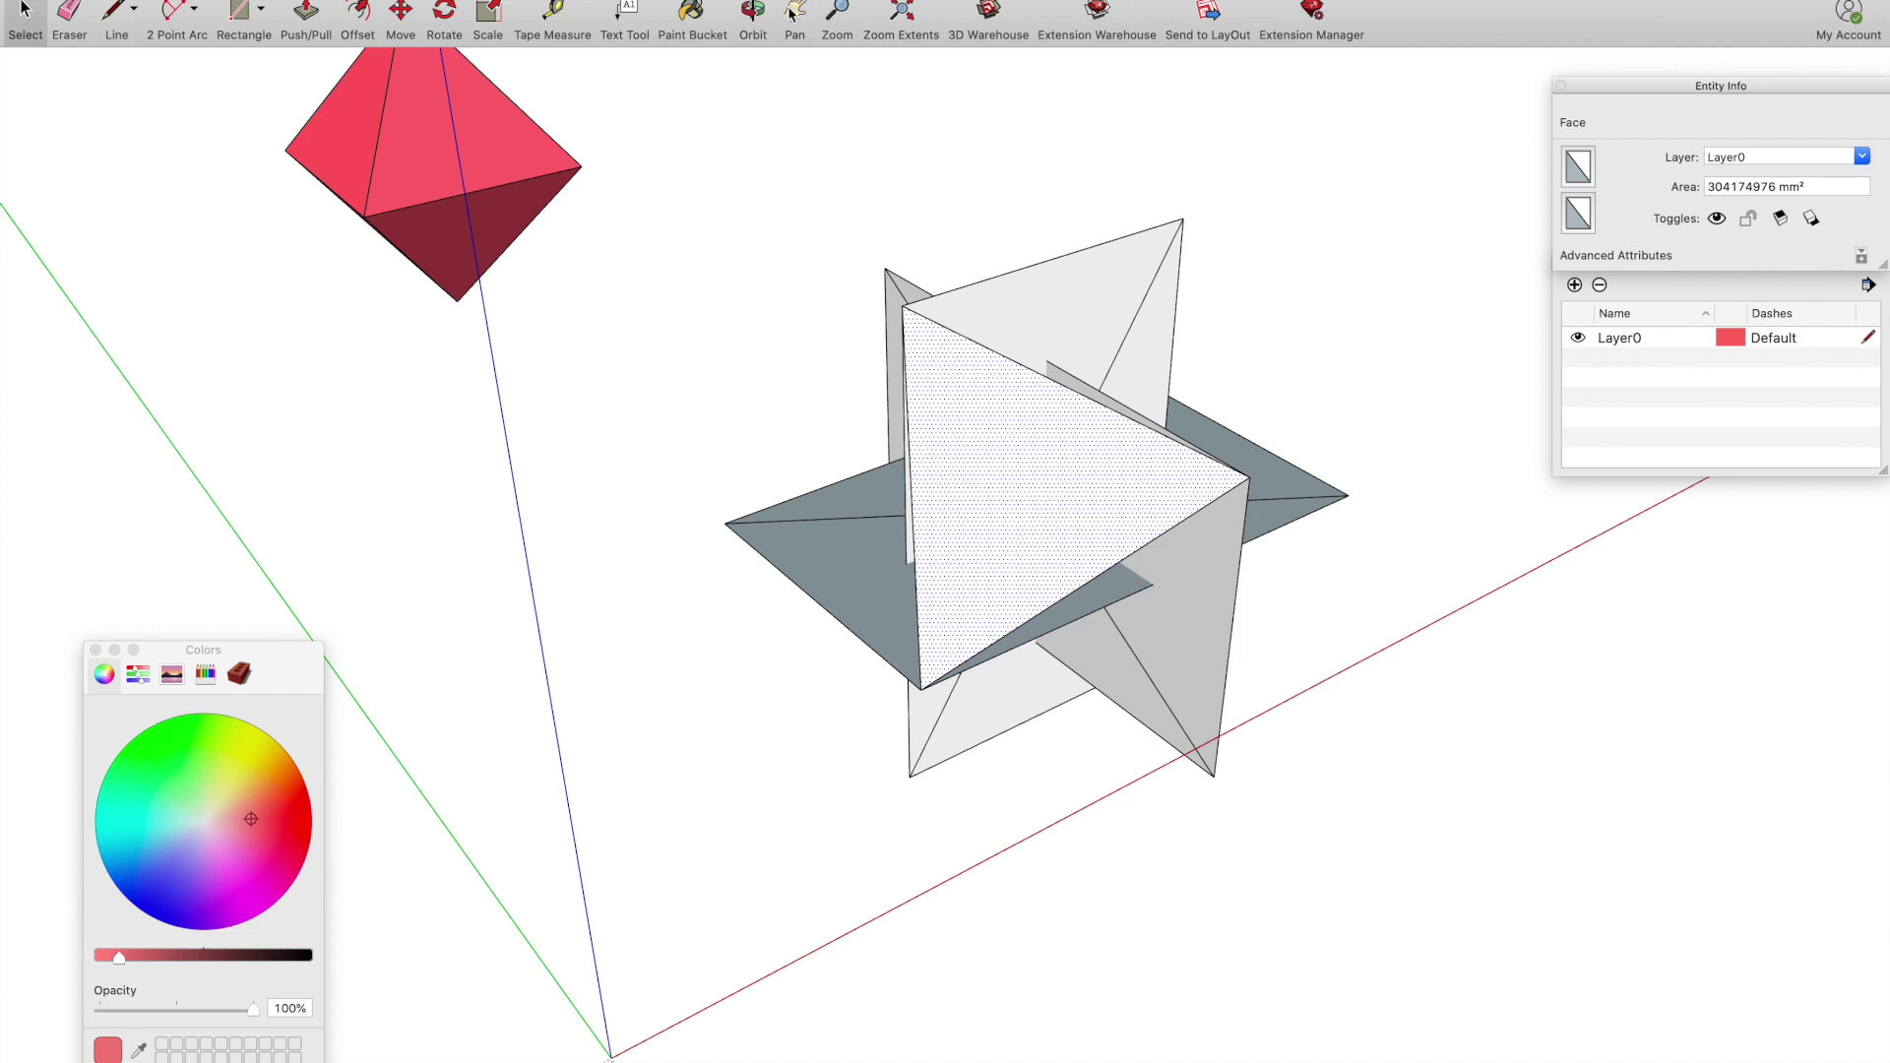
{"action": "left_click", "coordinate": [753, 17]}
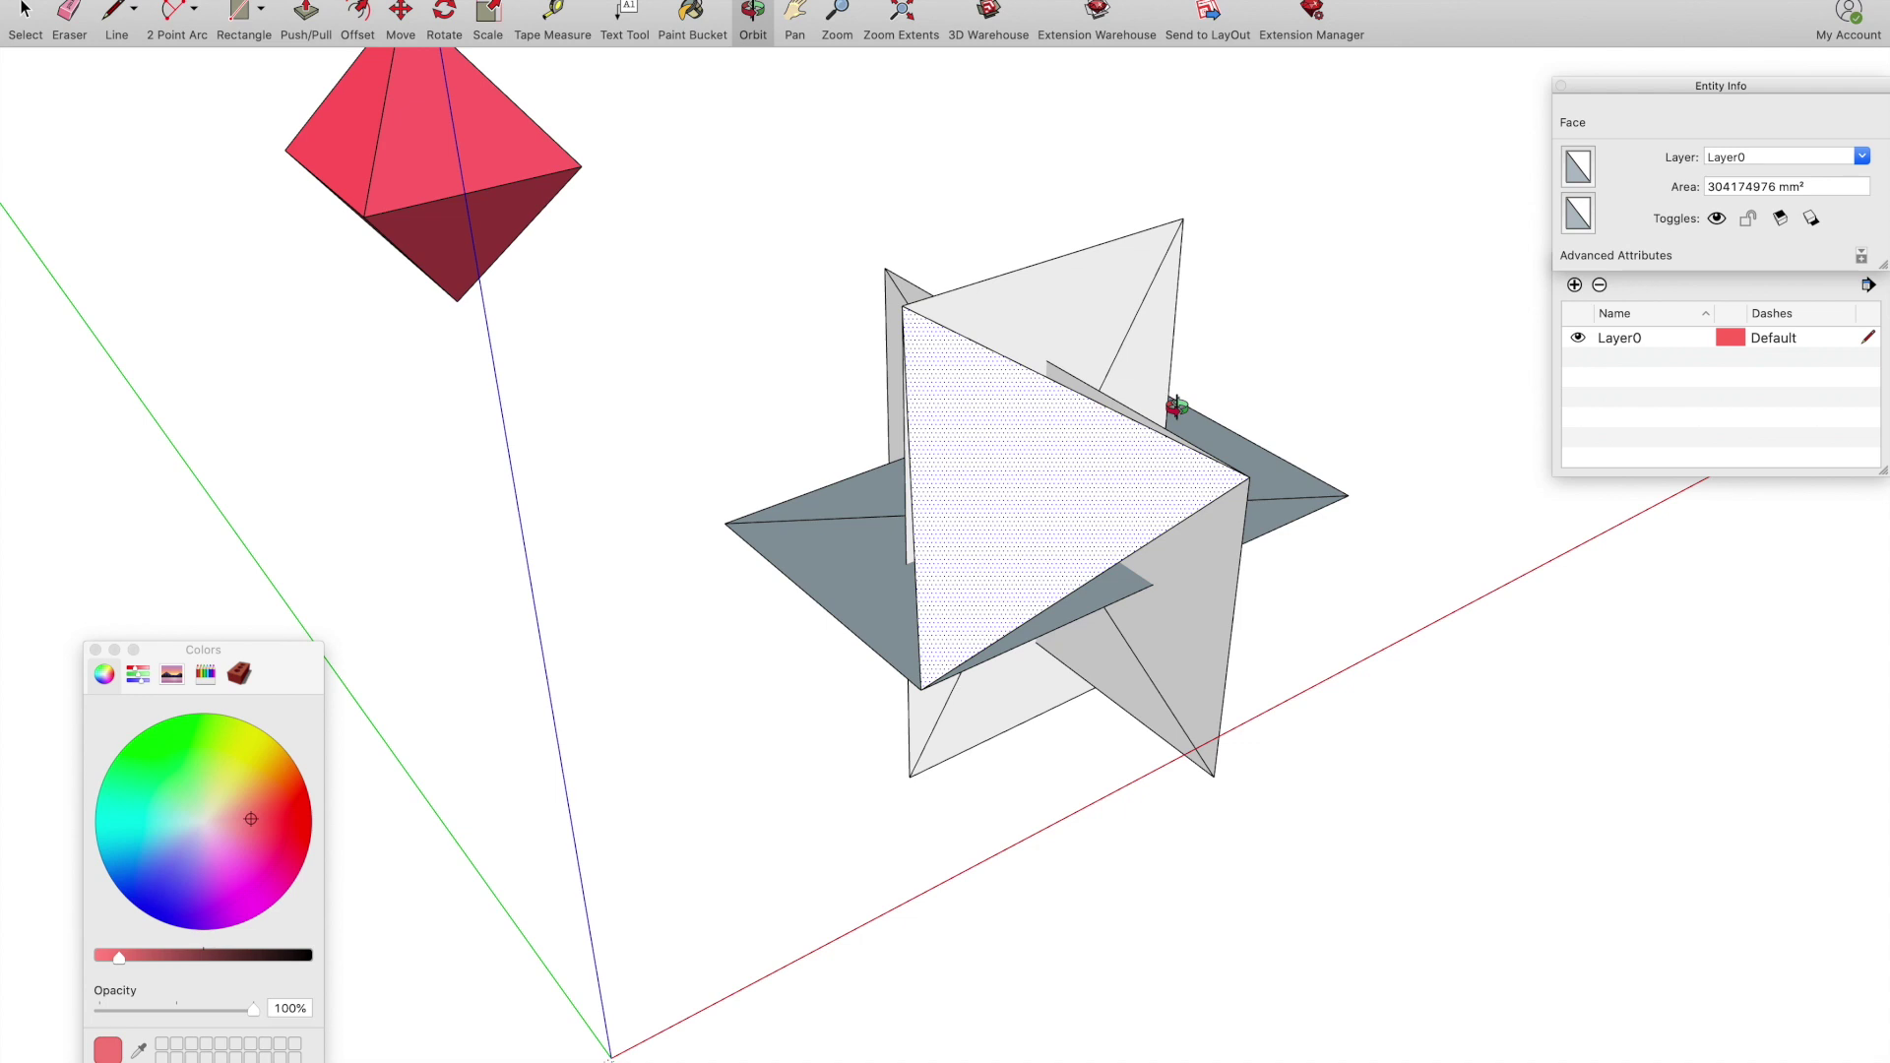
{"action": "left_click", "coordinate": [116, 17]}
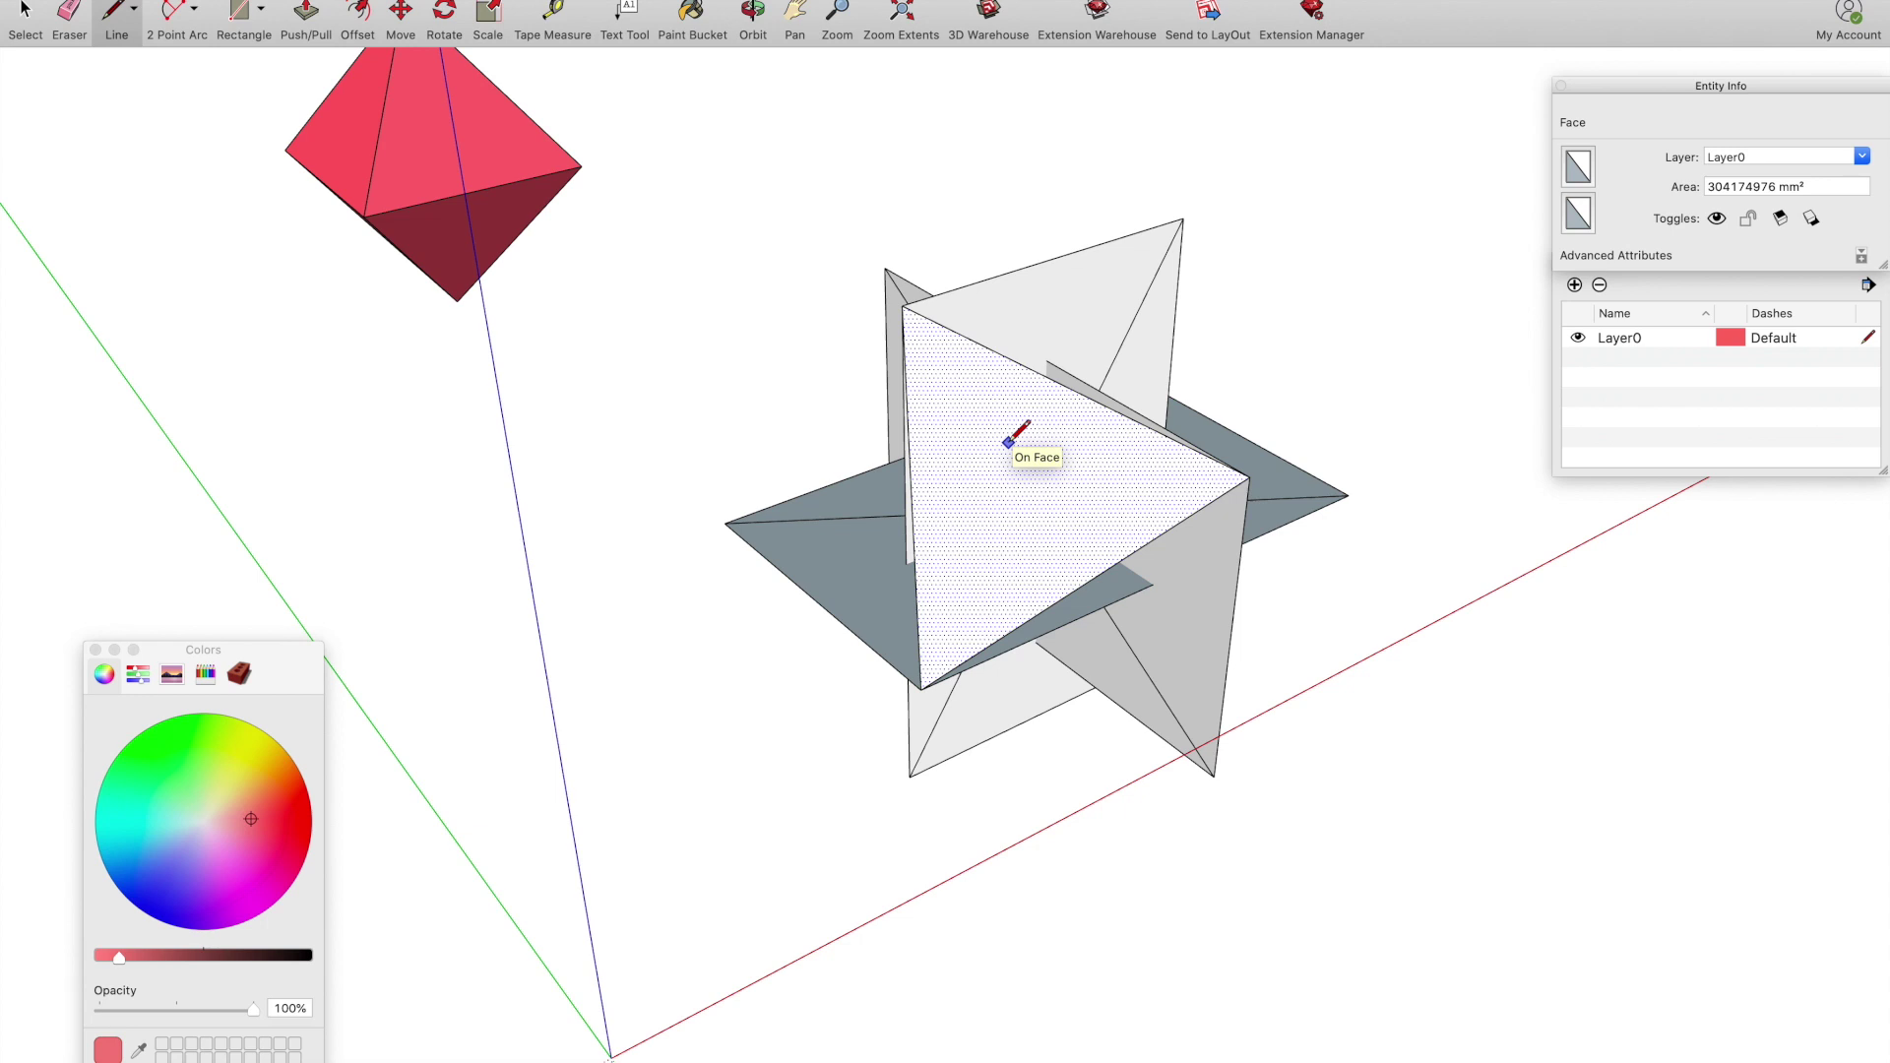
{"action": "left_click", "coordinate": [1184, 219]}
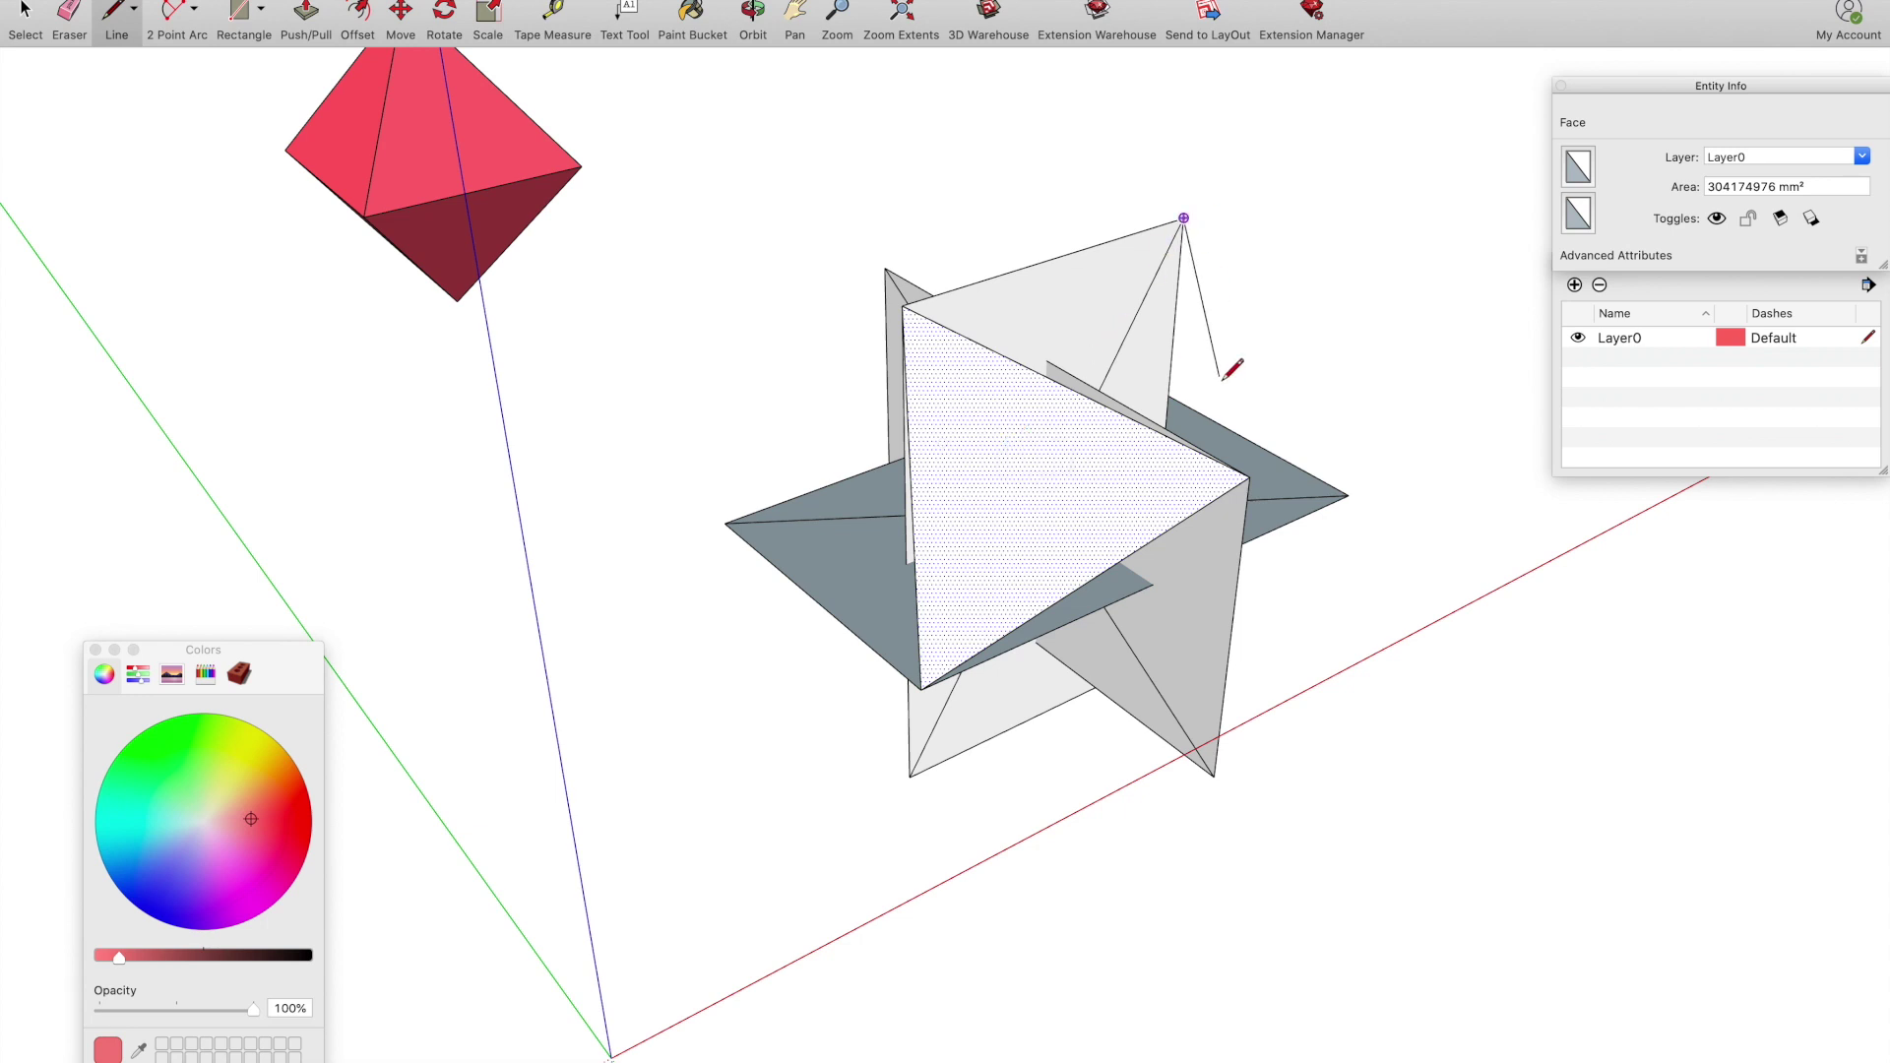
{"action": "left_click", "coordinate": [1248, 480]}
{"action": "left_click", "coordinate": [726, 523]}
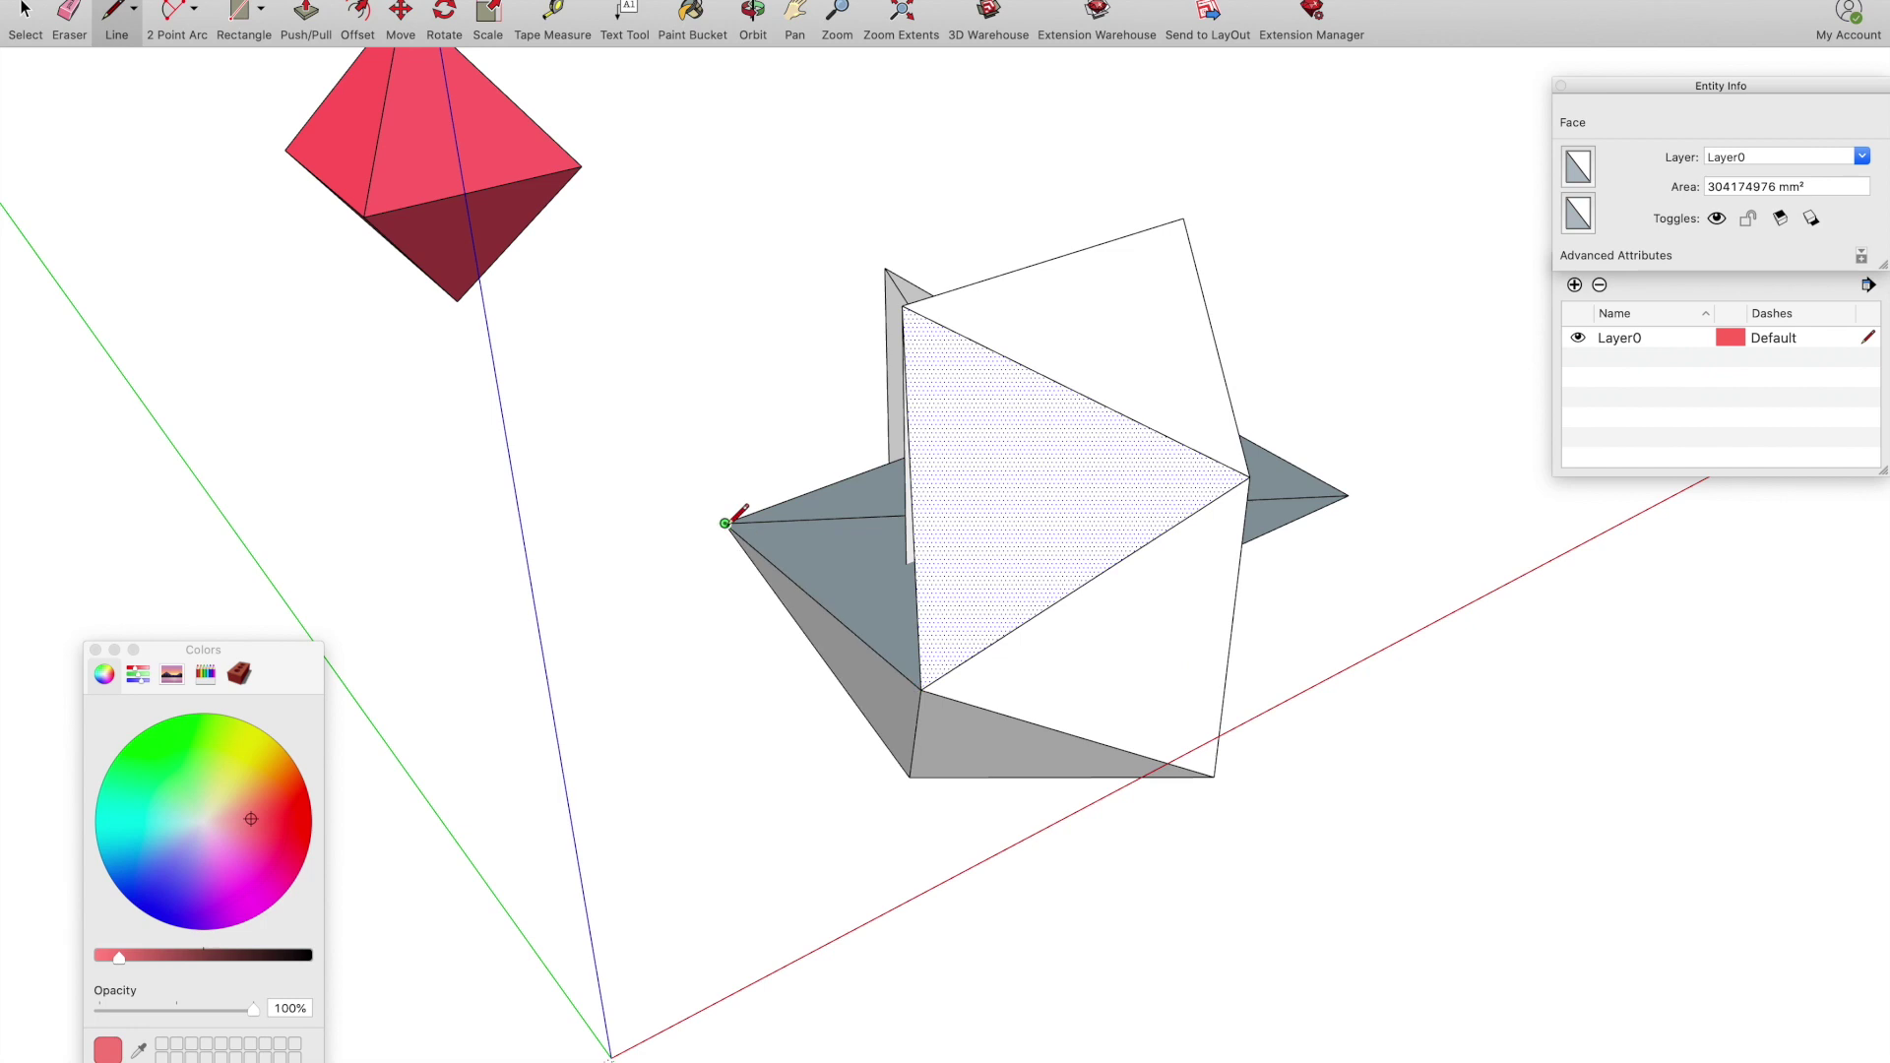
{"action": "left_click", "coordinate": [1348, 495]}
{"action": "left_click", "coordinate": [1184, 219]}
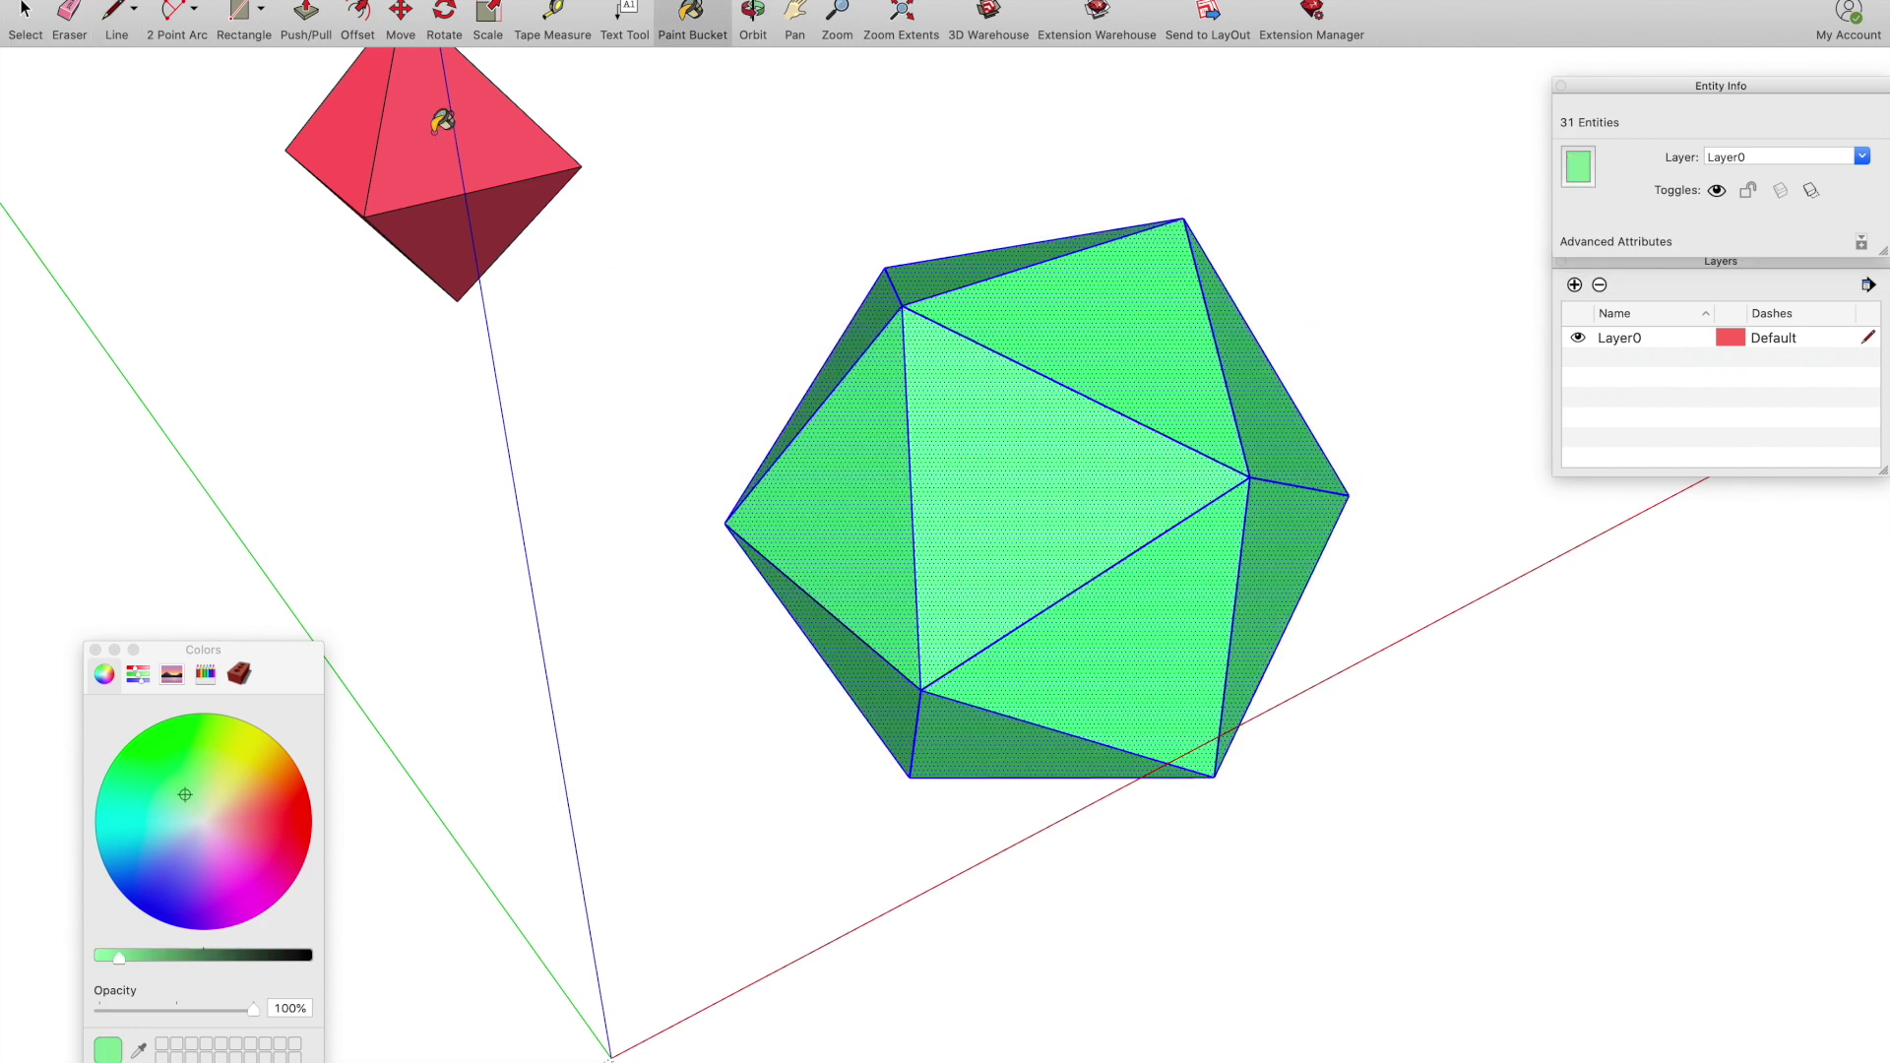
Deselect the green icosahedron and close the Colors window
{"action": "left_click", "coordinate": [24, 18]}
{"action": "left_click", "coordinate": [287, 362]}
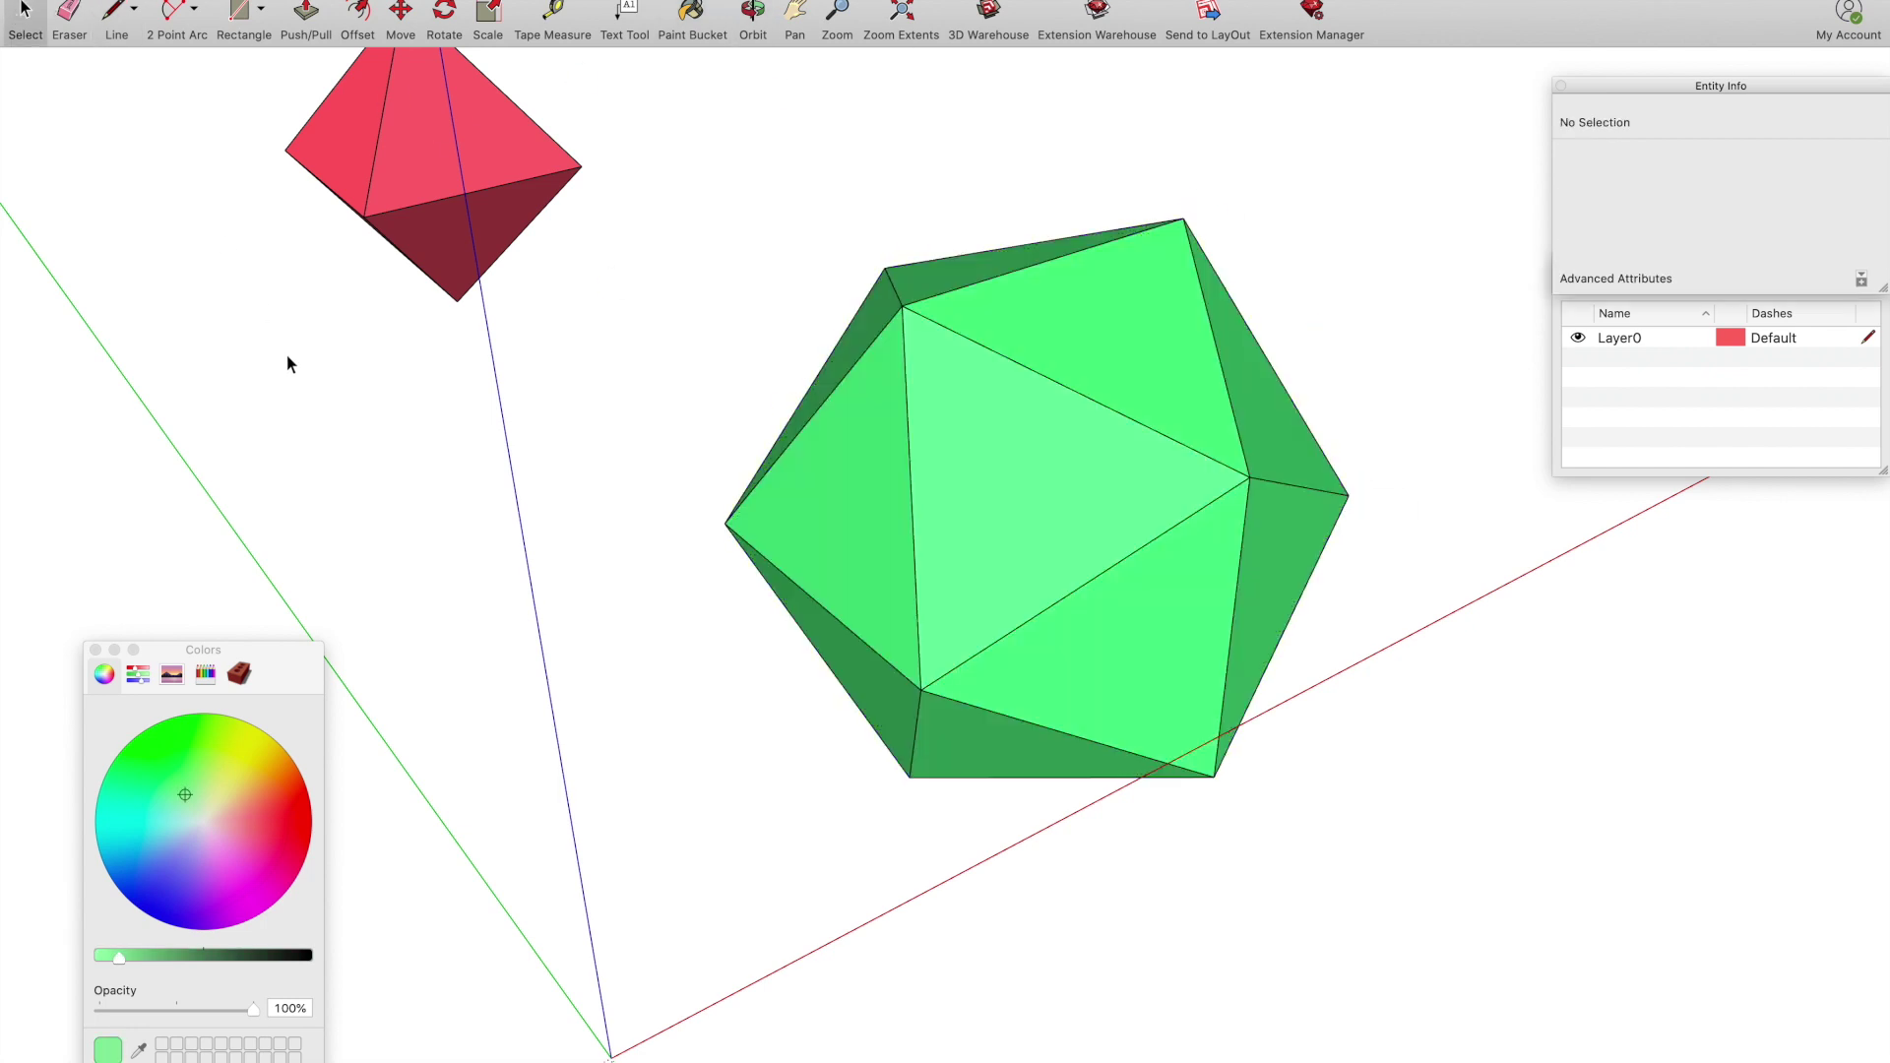
{"action": "left_click", "coordinate": [96, 650]}
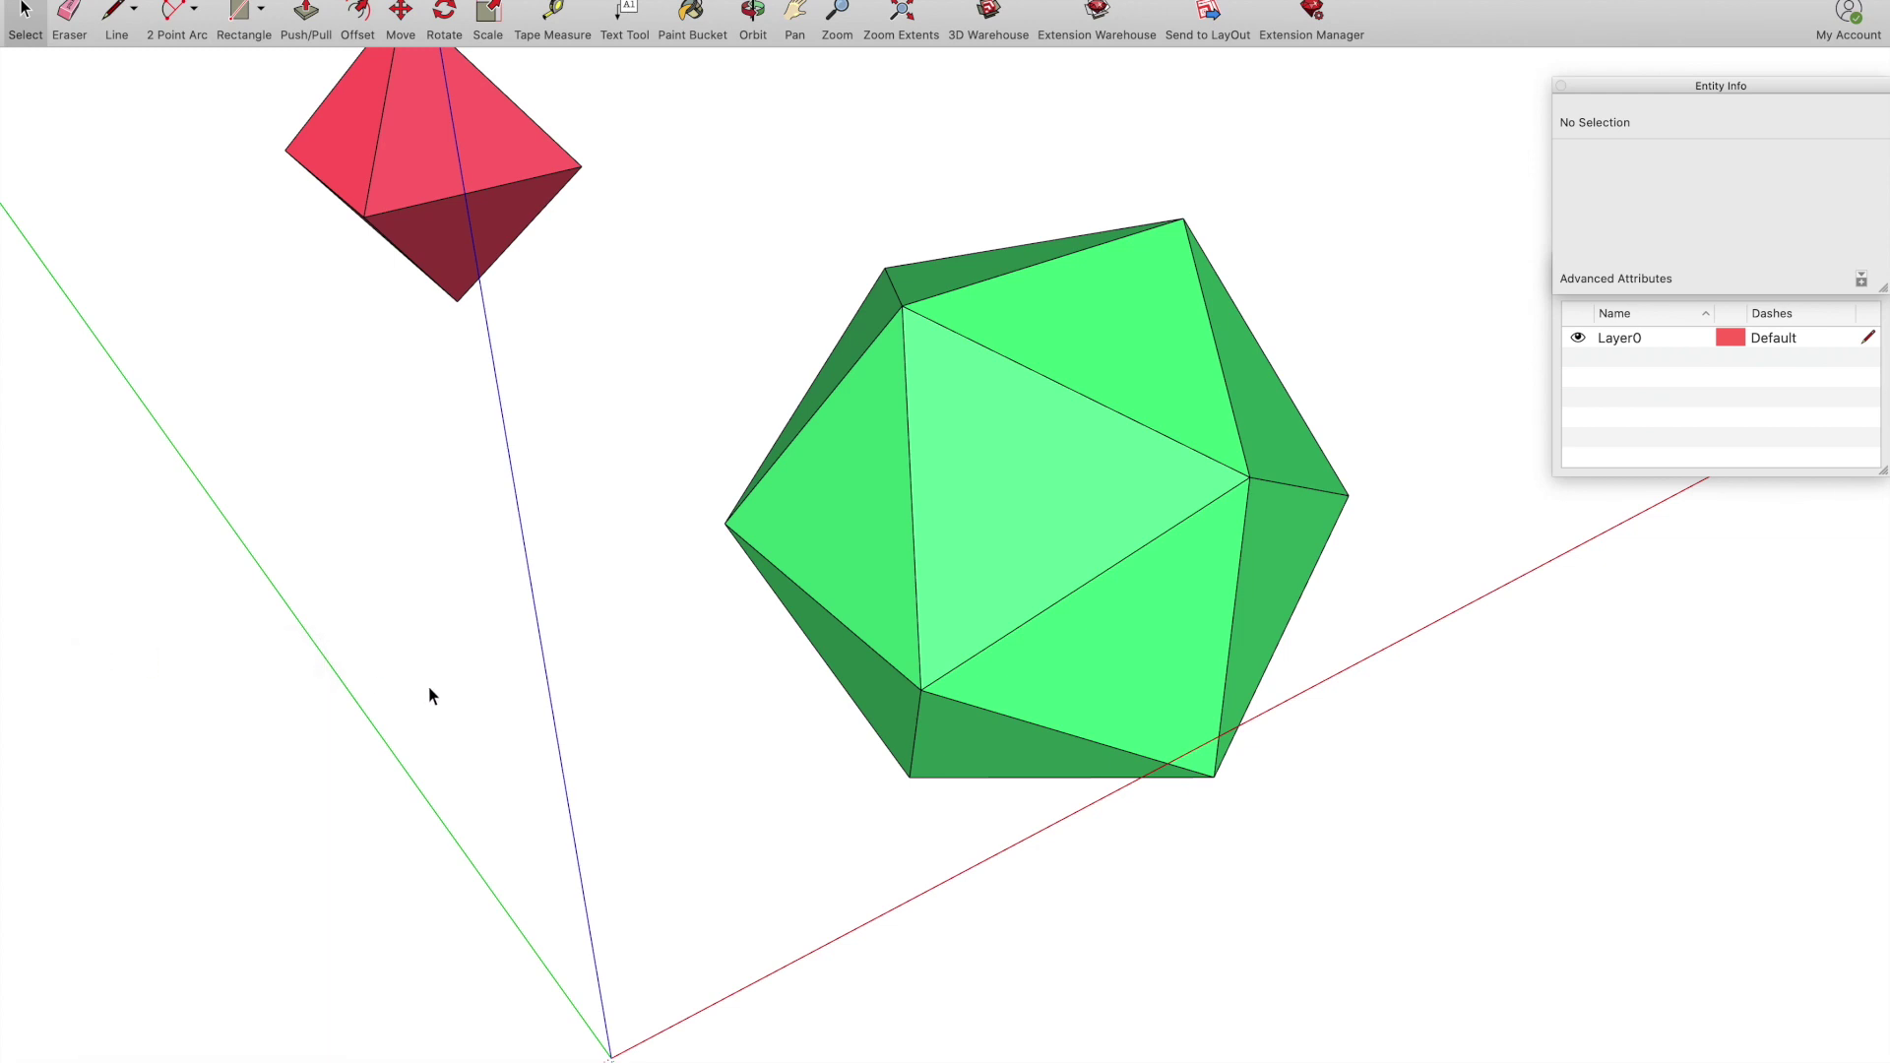